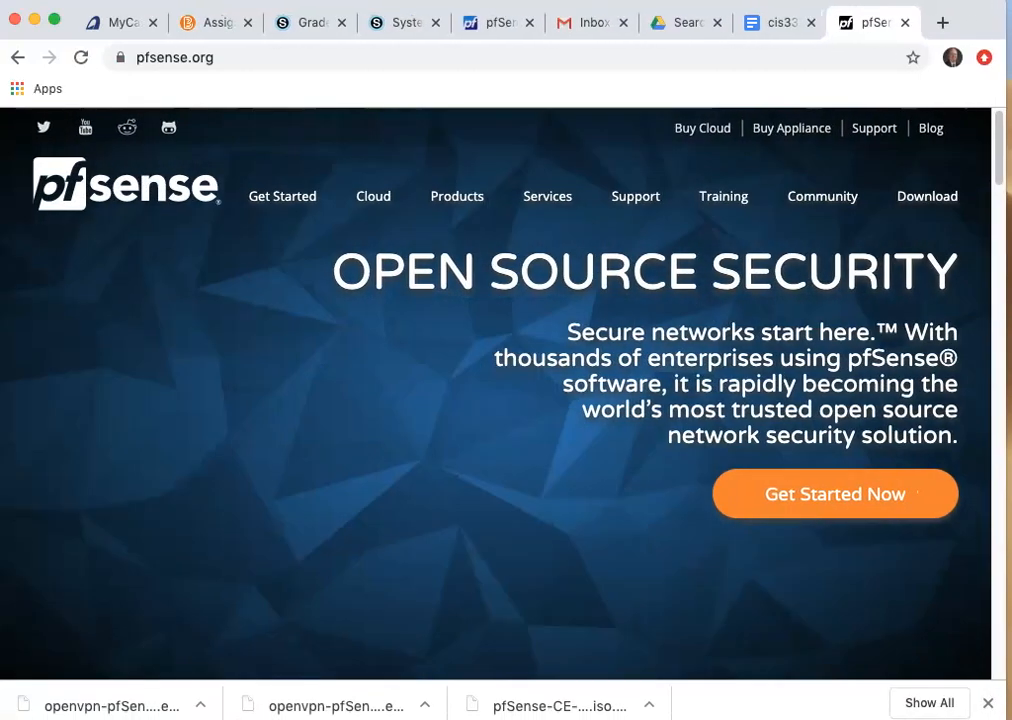
On the pfSense download page, select the AMD64 (64-bit) architecture and the CD Image (ISO) Installer.
click(926, 194)
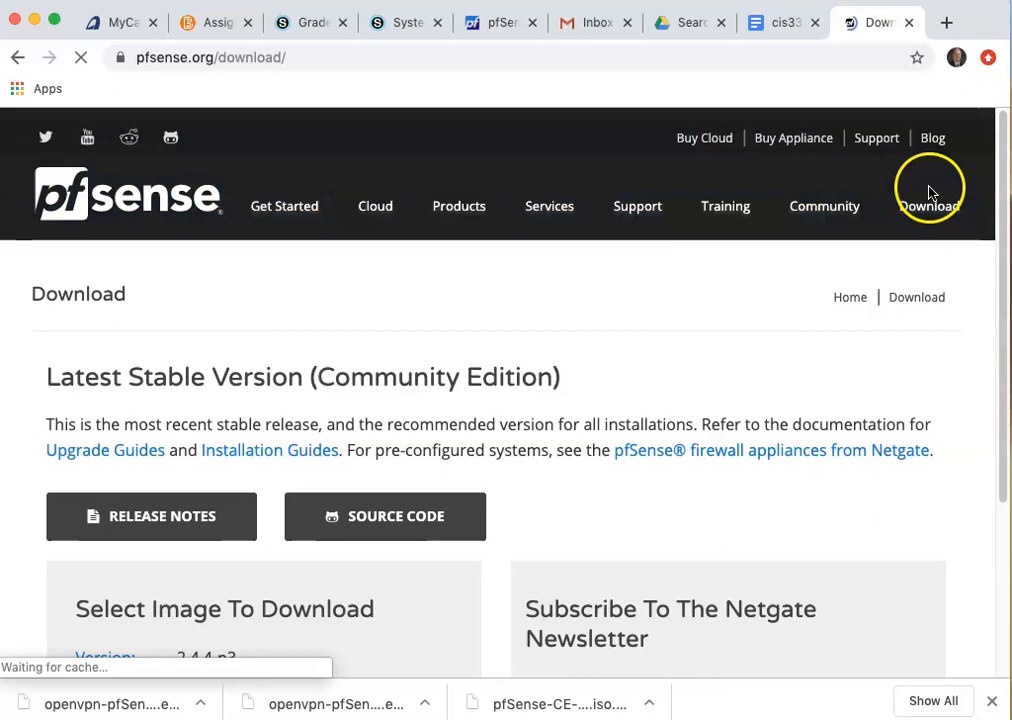
scroll(606, 389, down, 5)
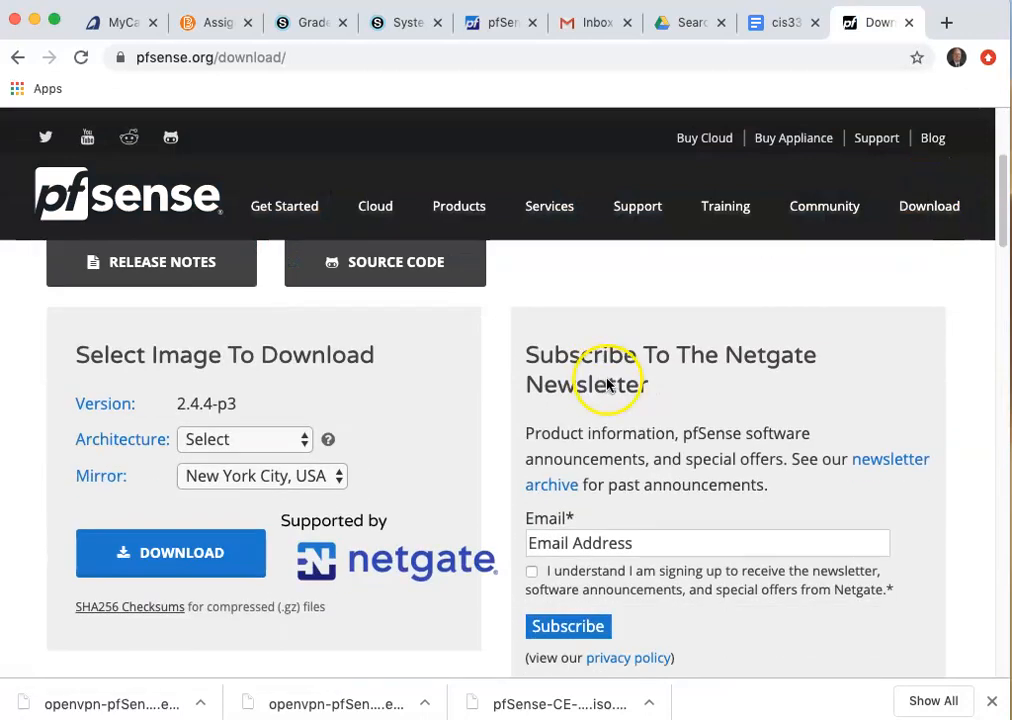
click(232, 441)
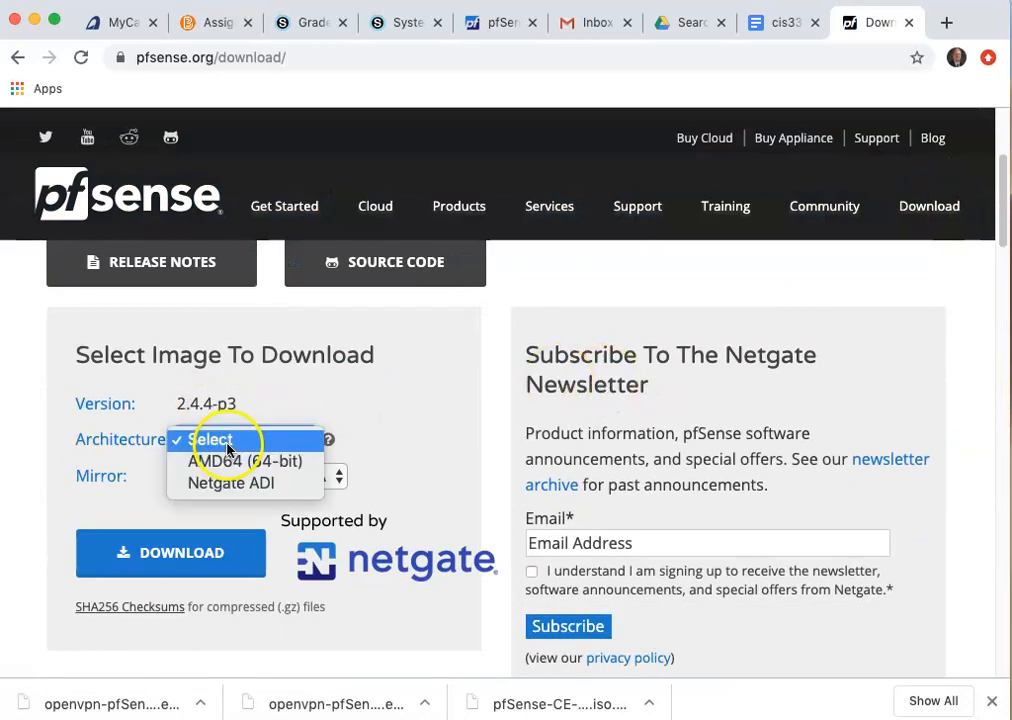
click(231, 462)
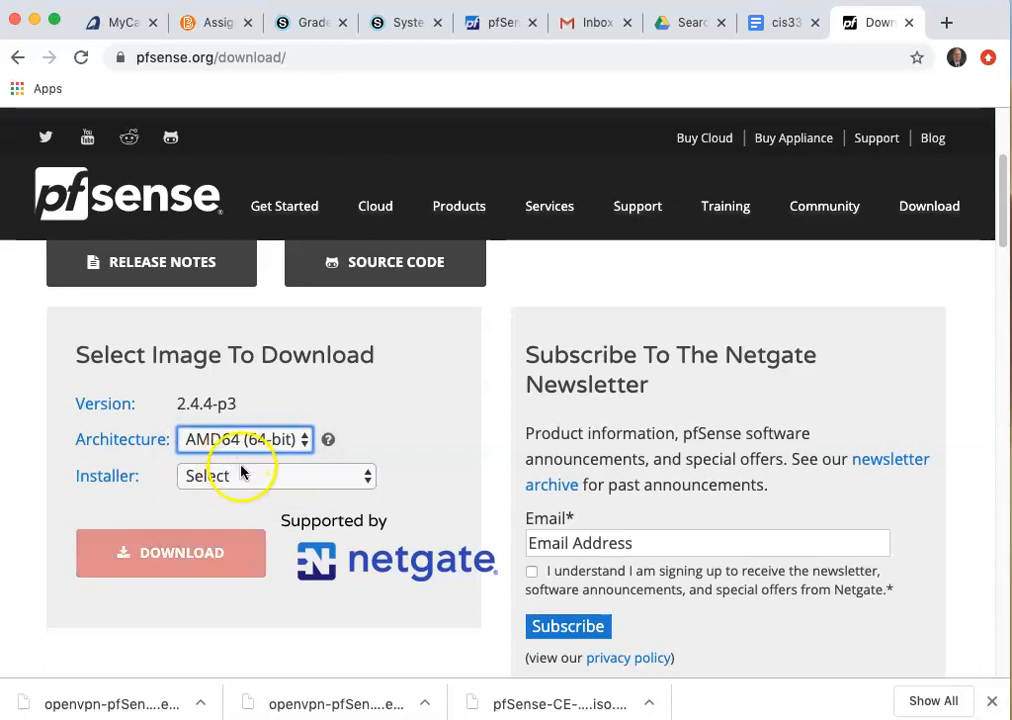
click(245, 480)
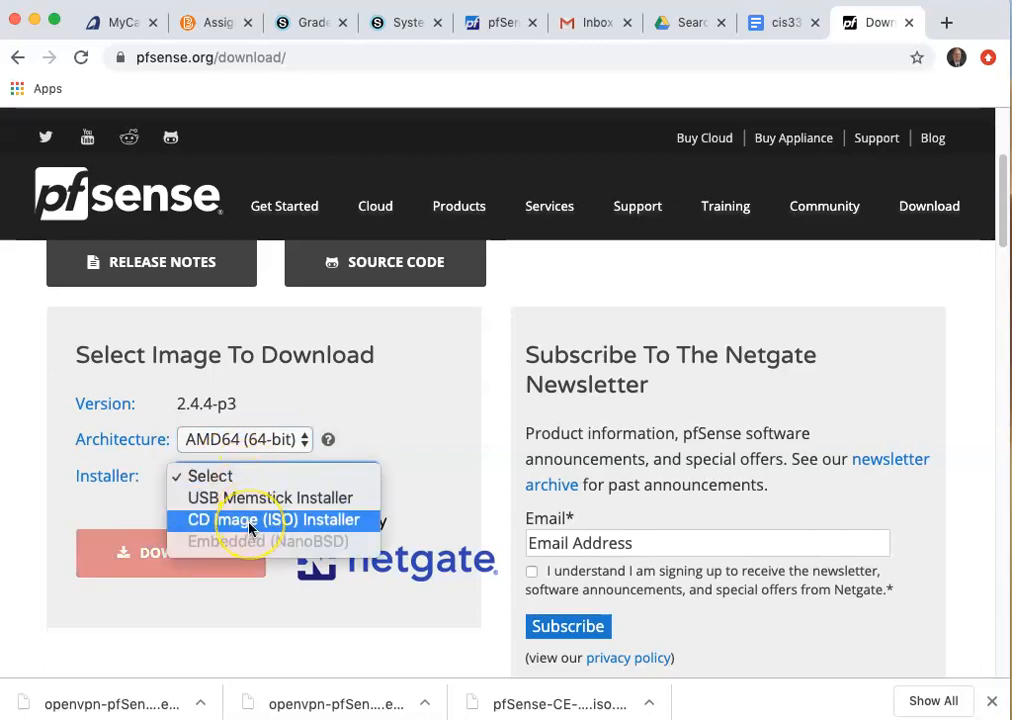
click(250, 526)
Download the pfSense image and save the GZip archive in the Downloads folder.
click(190, 586)
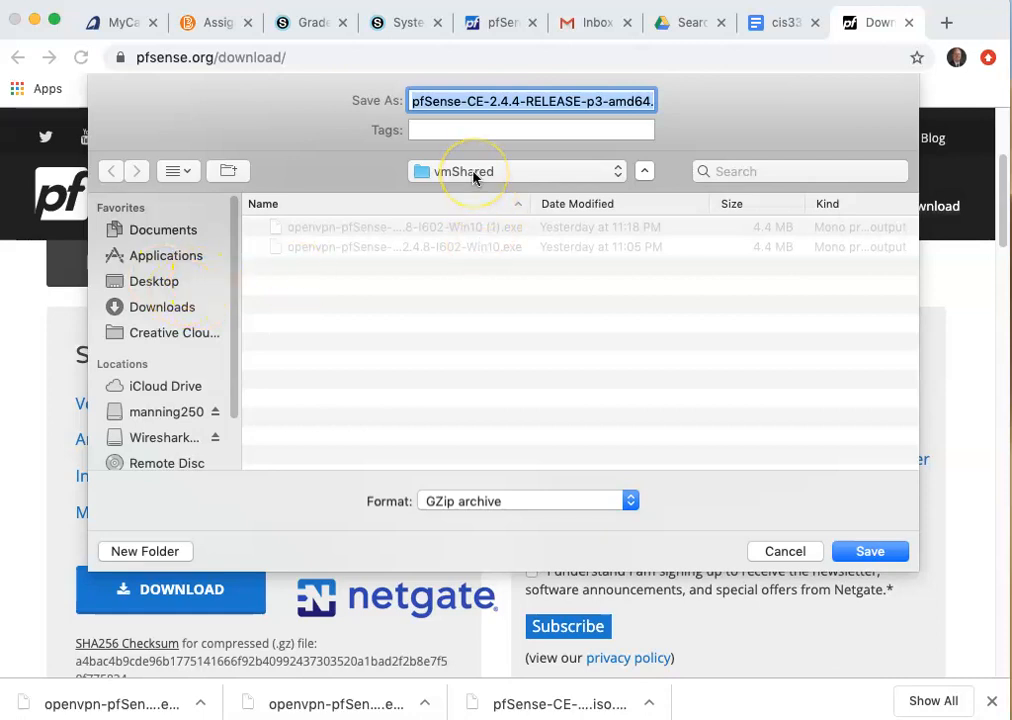
click(472, 176)
click(452, 118)
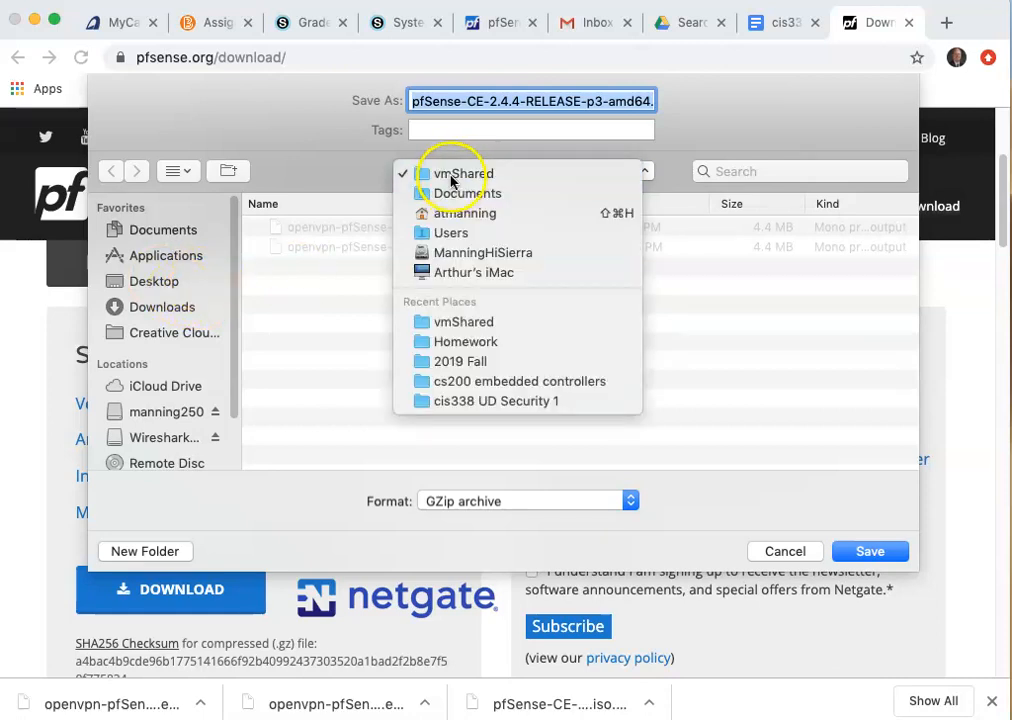
click(155, 284)
click(158, 306)
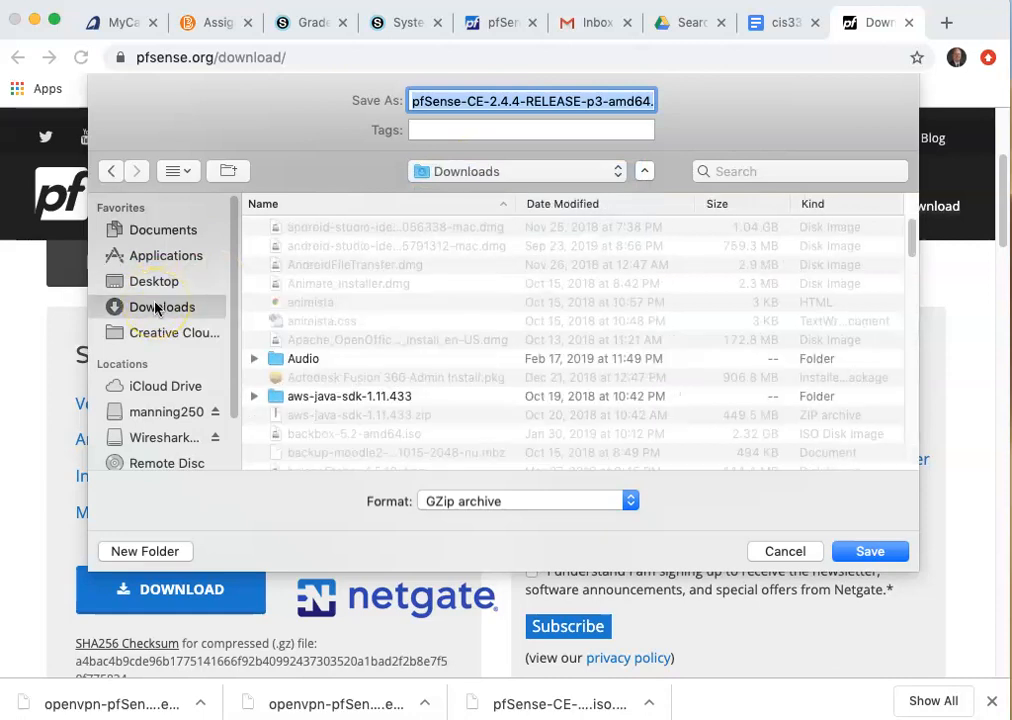
click(872, 551)
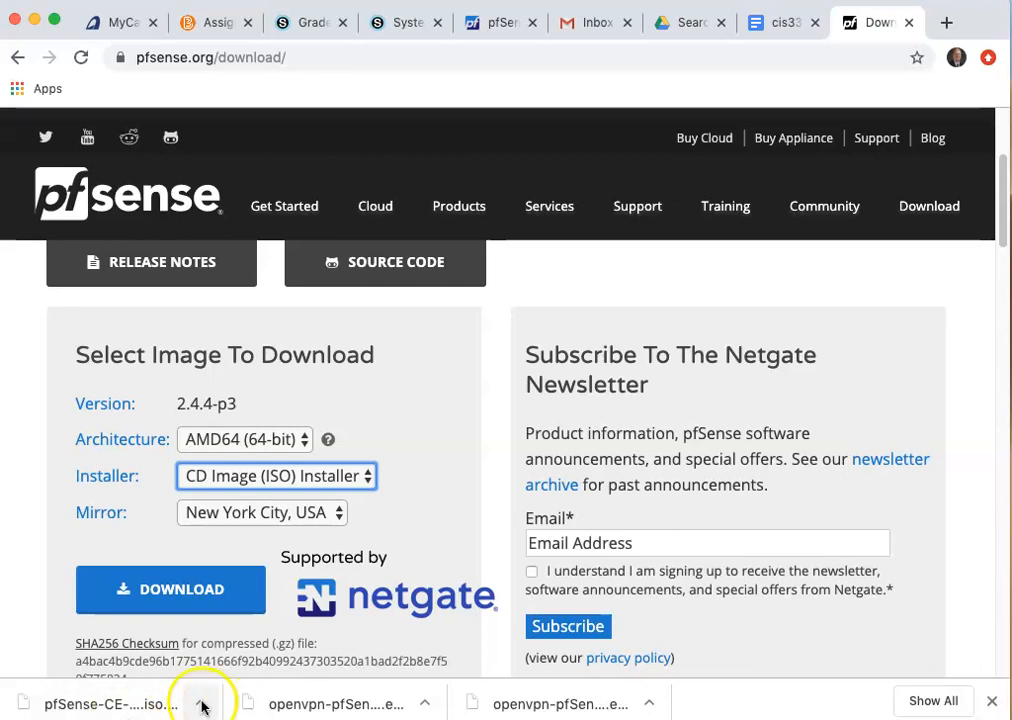
Show the downloaded pfSense-CE-2.4.4-RELEASE-p3-amd64.iso.gz in Finder and extract the ISO from it.
click(202, 706)
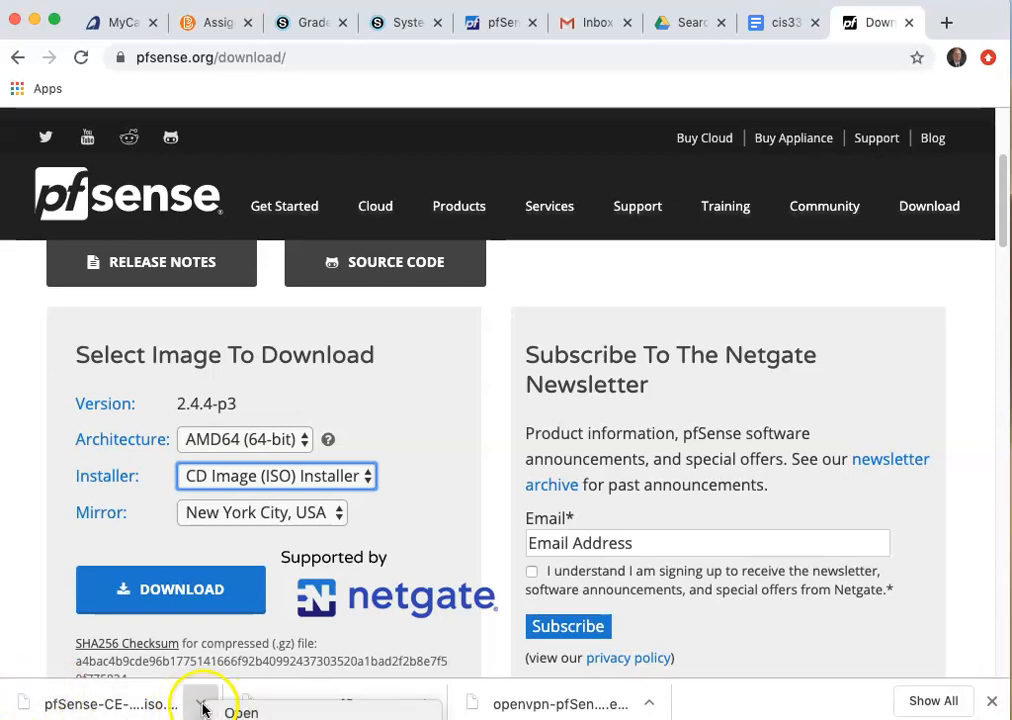
click(262, 717)
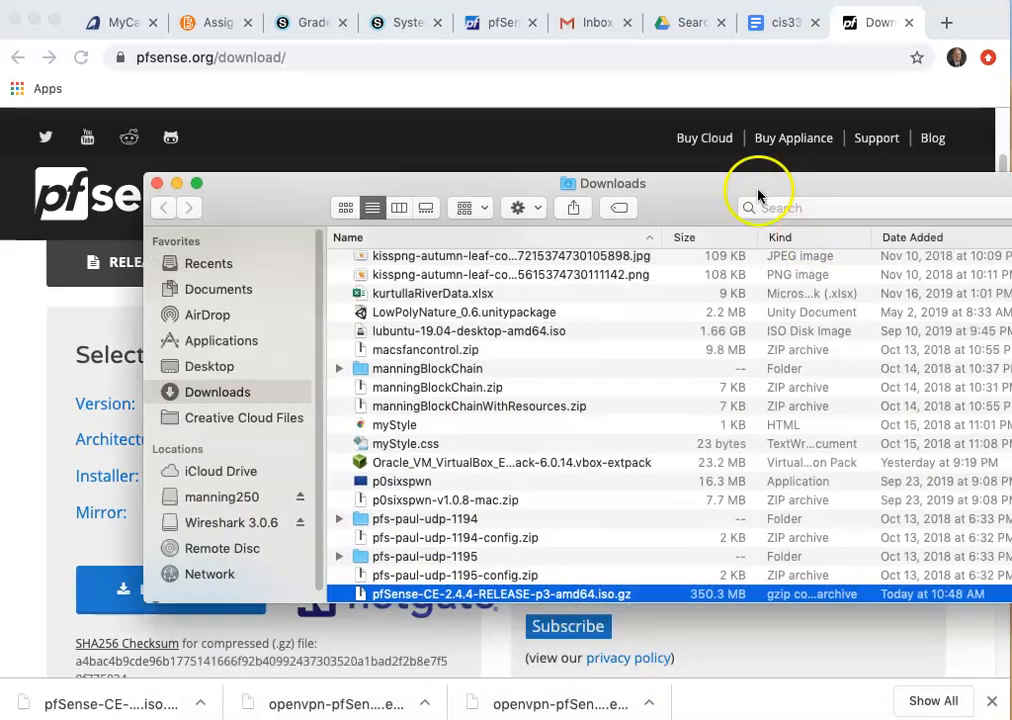
drag(745, 196, 689, 41)
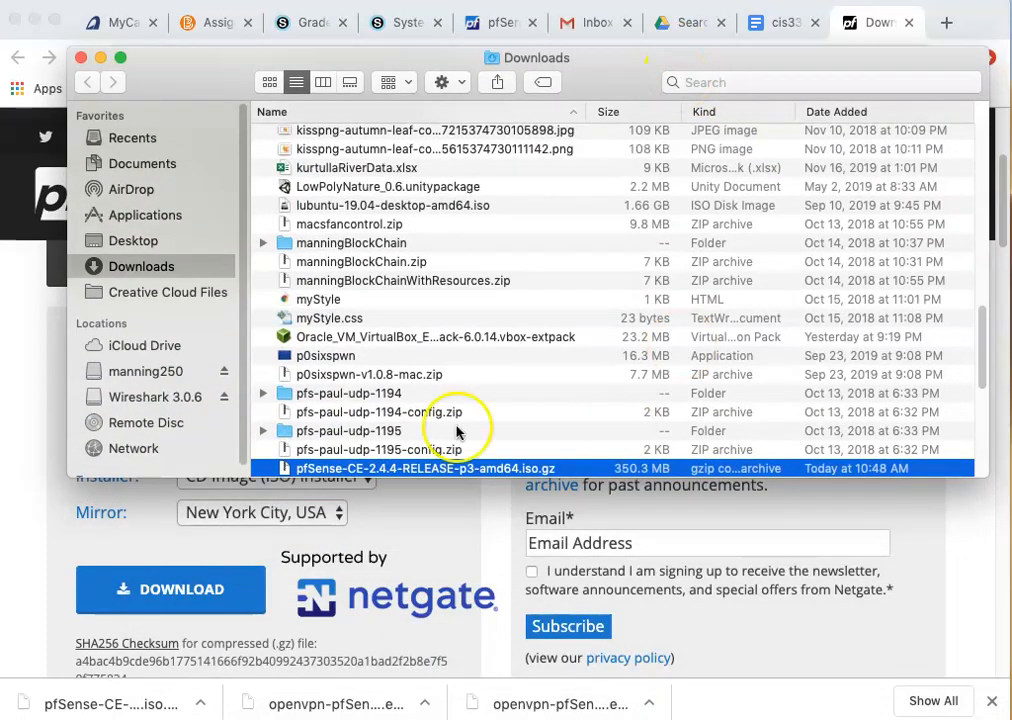
double_click(340, 474)
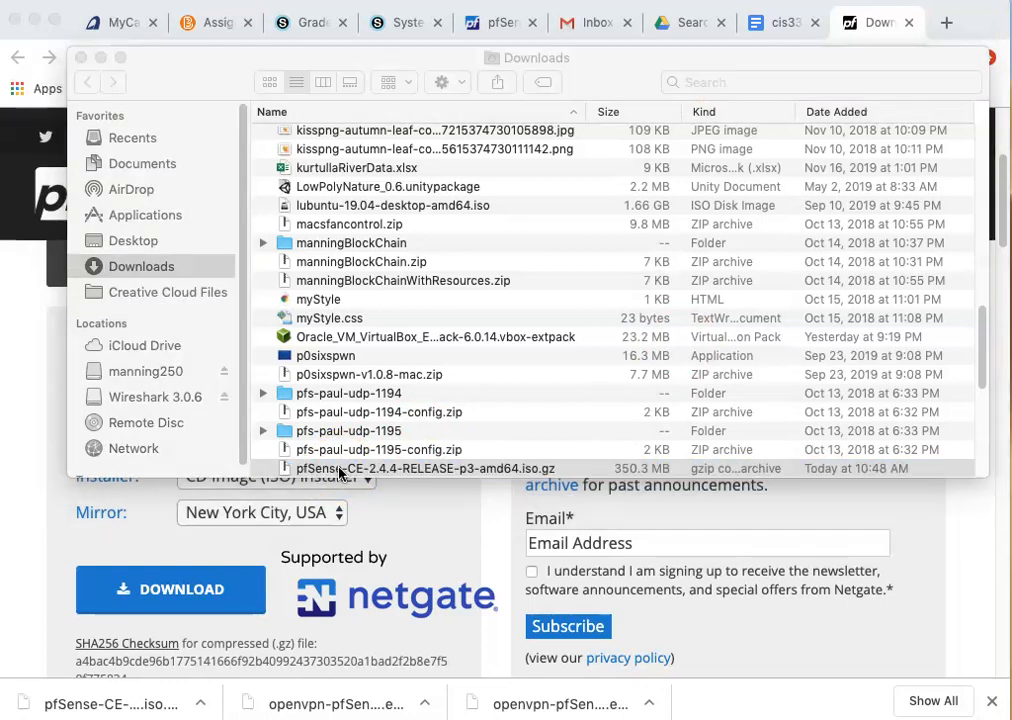
drag(1011, 34, 790, 84)
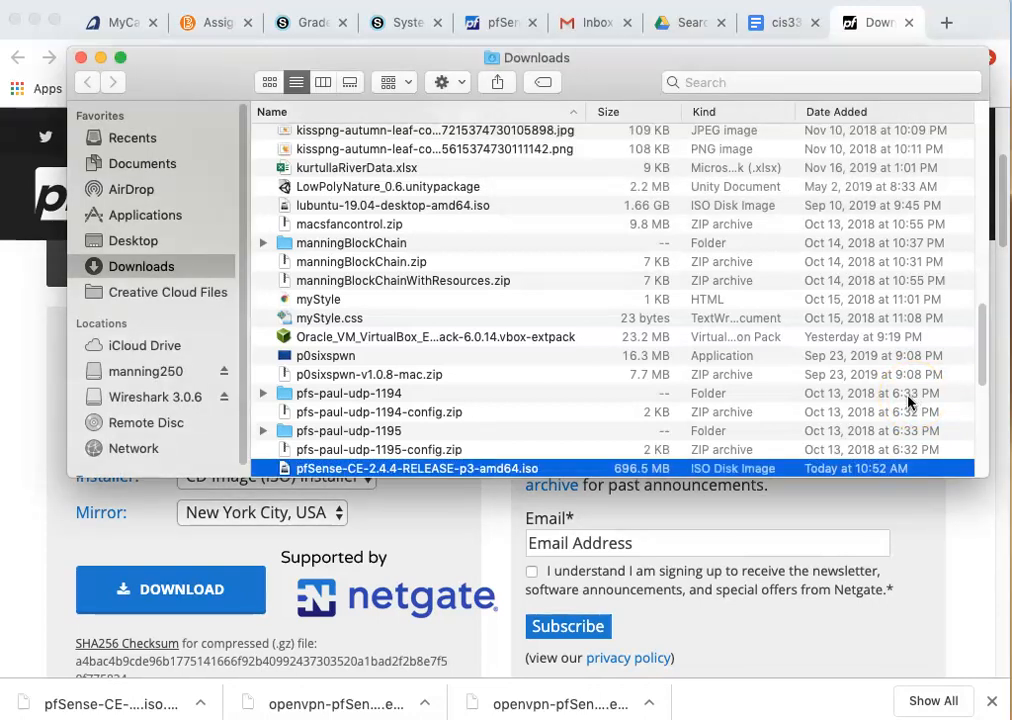
Switch to Oracle VM VirtualBox Manager and start a new virtual machine named cis338-pfSense2.4.4-p3.
key(super+Tab)
key(super+Tab)
key(super+Tab)
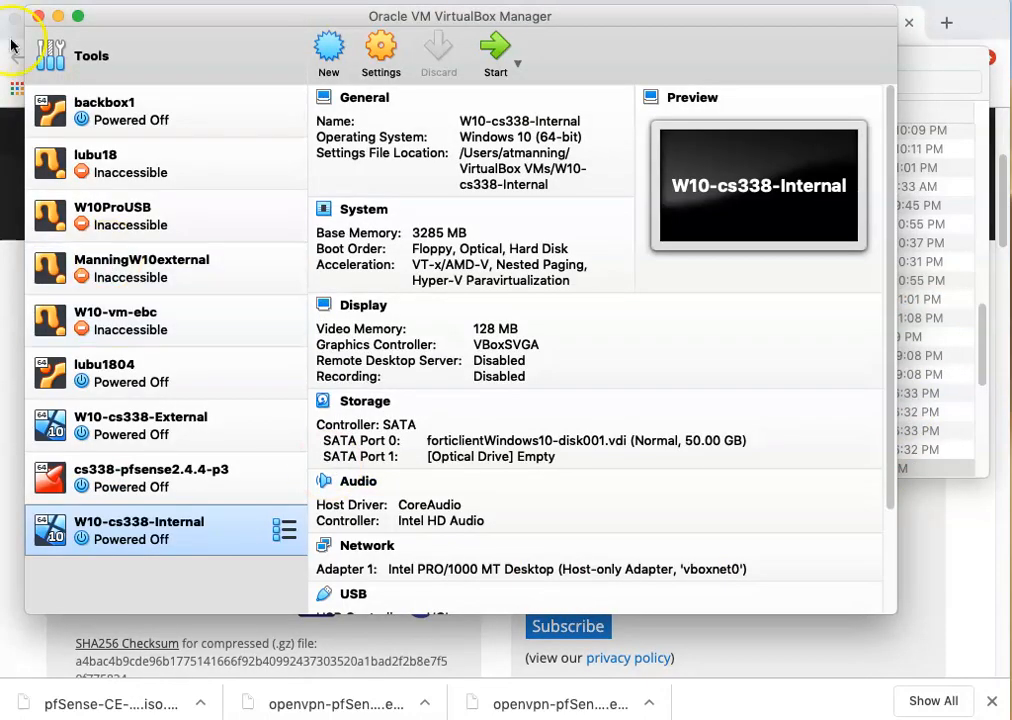
click(319, 52)
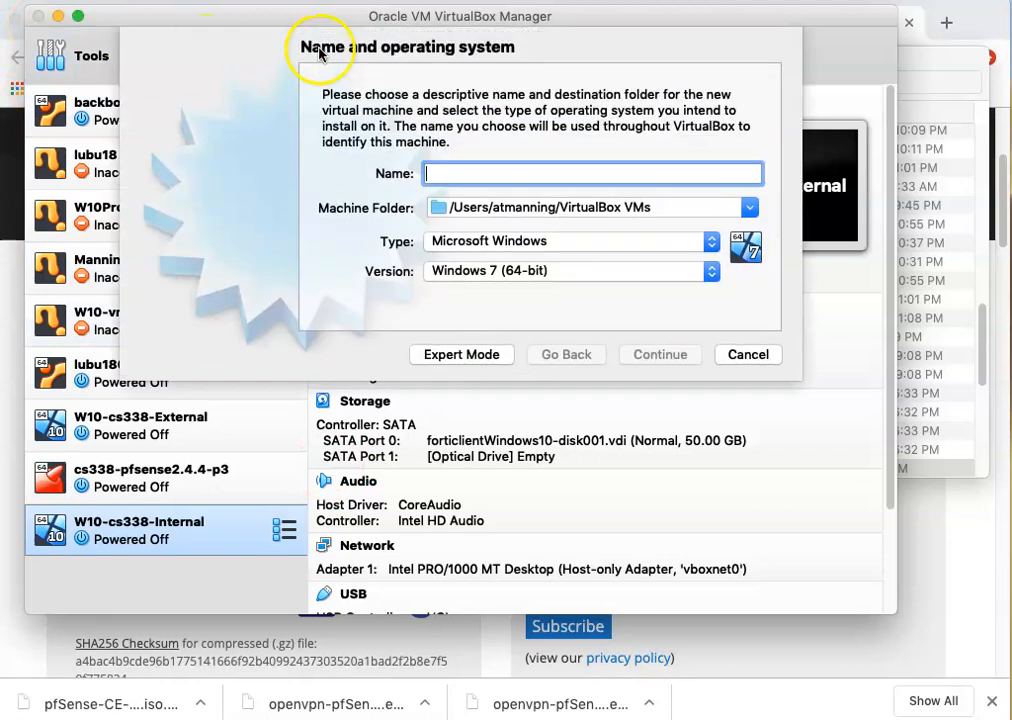
text(ci)
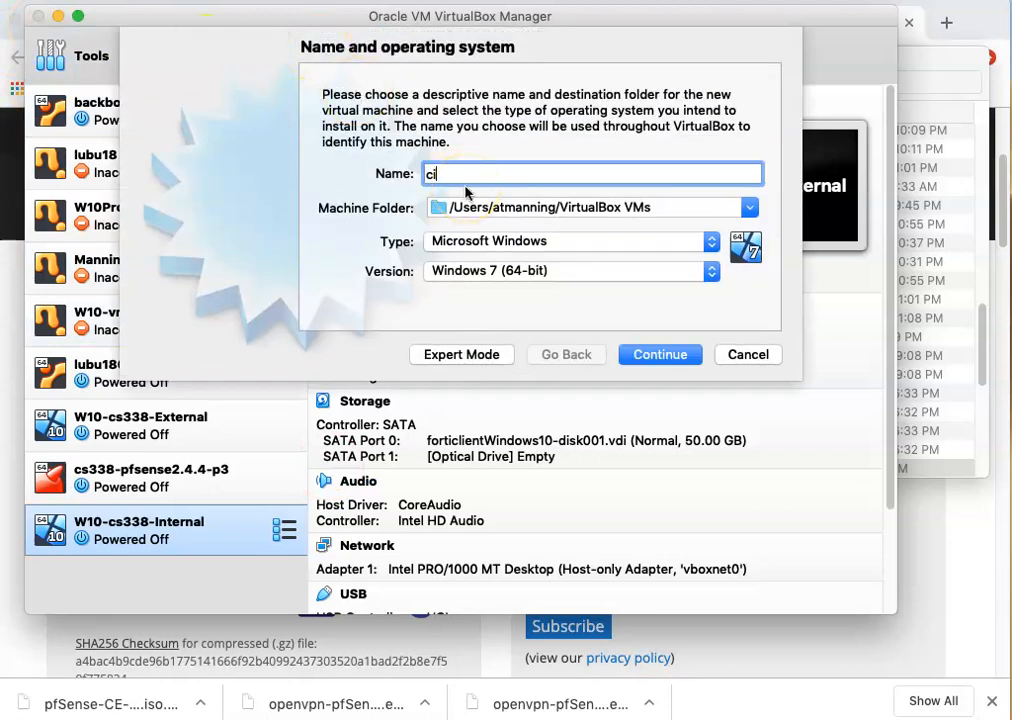
text(s338-pfSense2.4.4-p3)
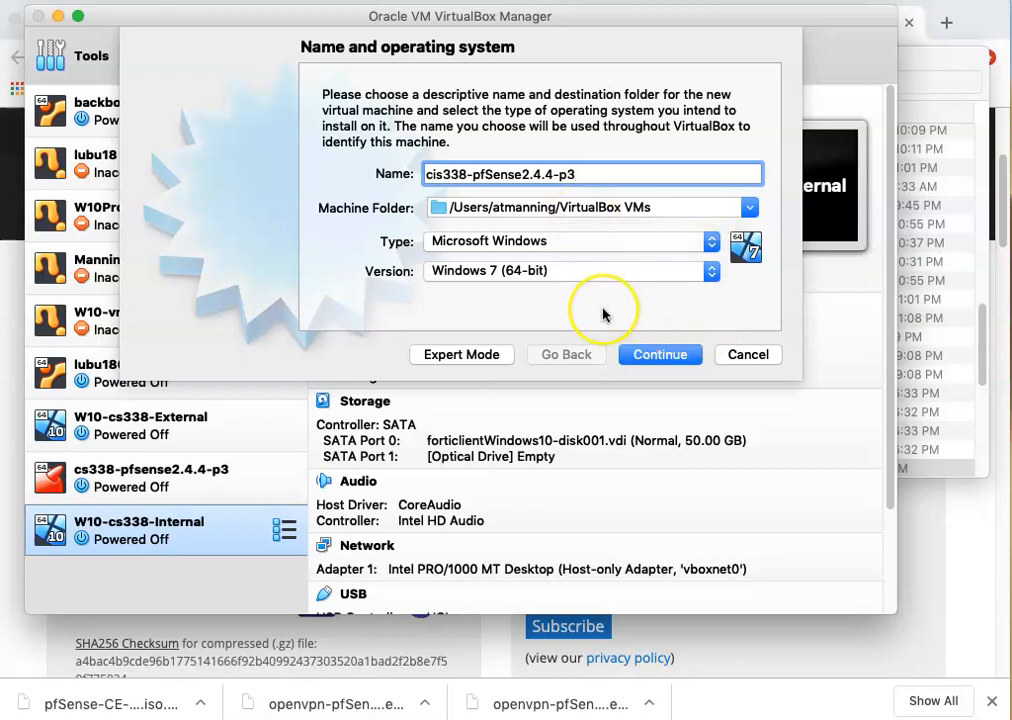
Set the new machine's operating system type to BSD and its version to FreeBSD (64-bit), and continue to the memory settings.
click(712, 248)
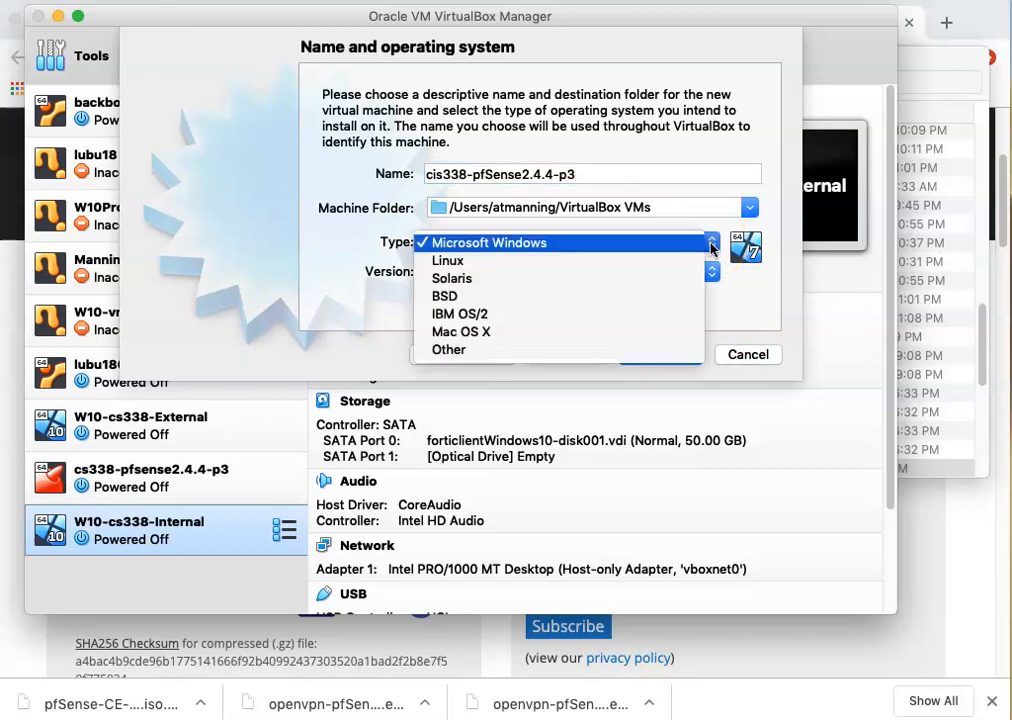
click(441, 298)
click(430, 273)
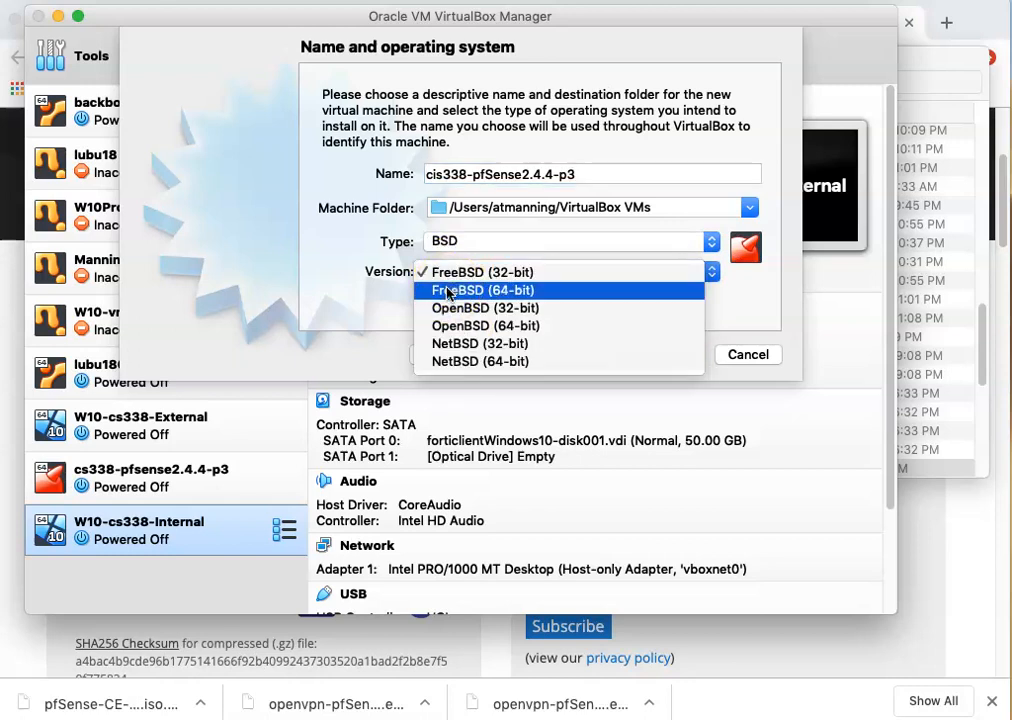
click(447, 292)
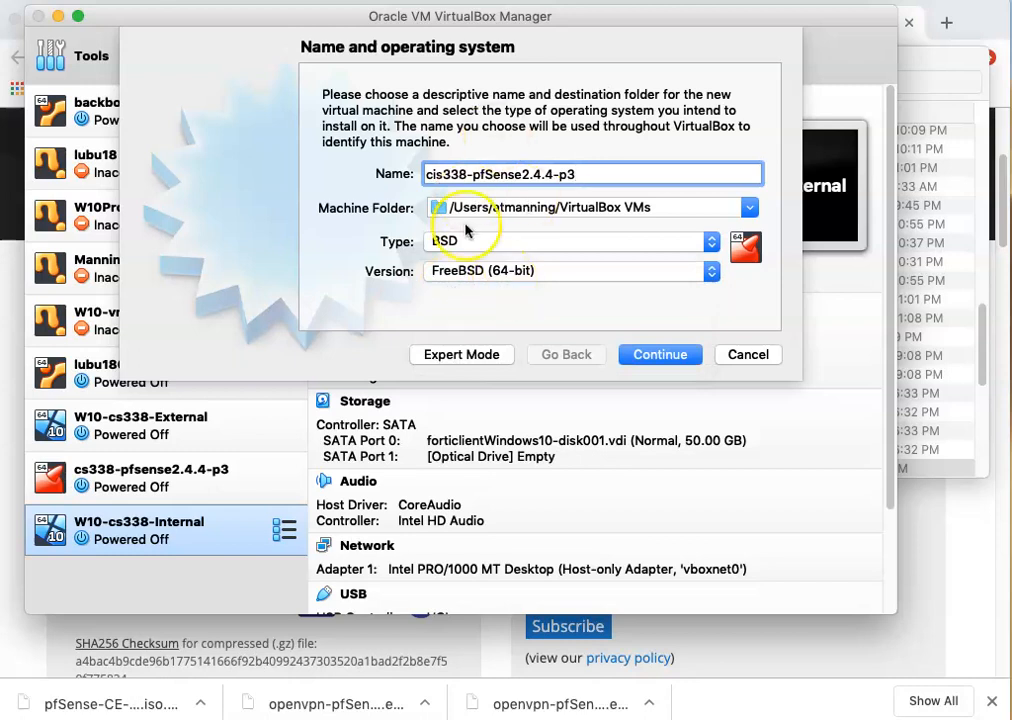
click(668, 355)
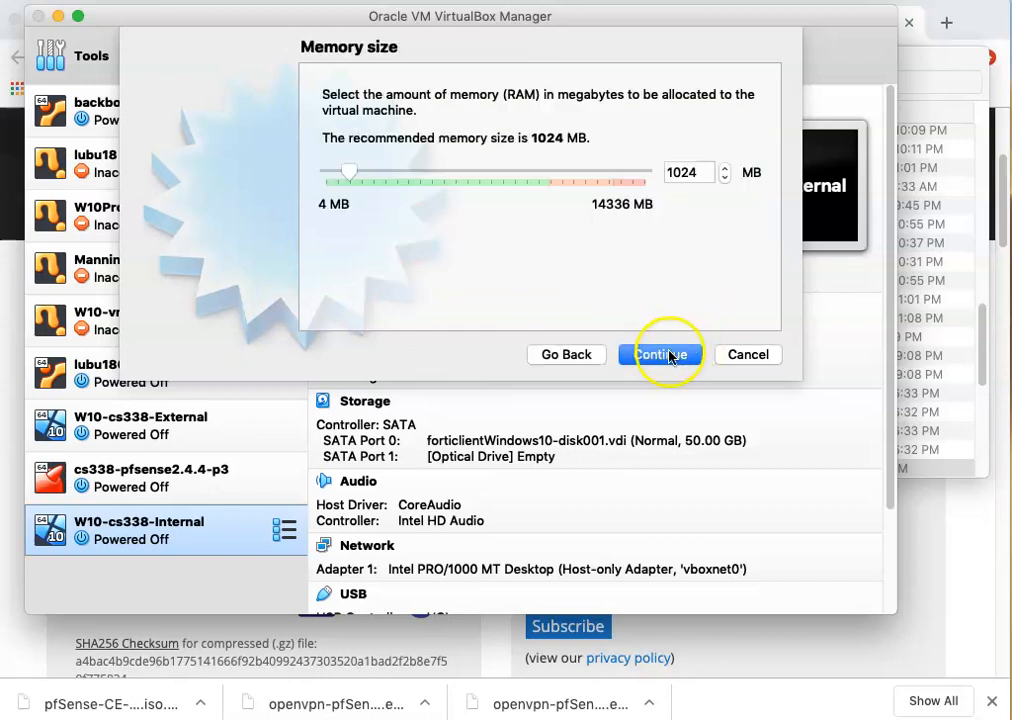
Give the machine 2048 MB of memory and create it with a dynamically allocated 16.00 GB VDI hard disk.
drag(345, 174, 373, 181)
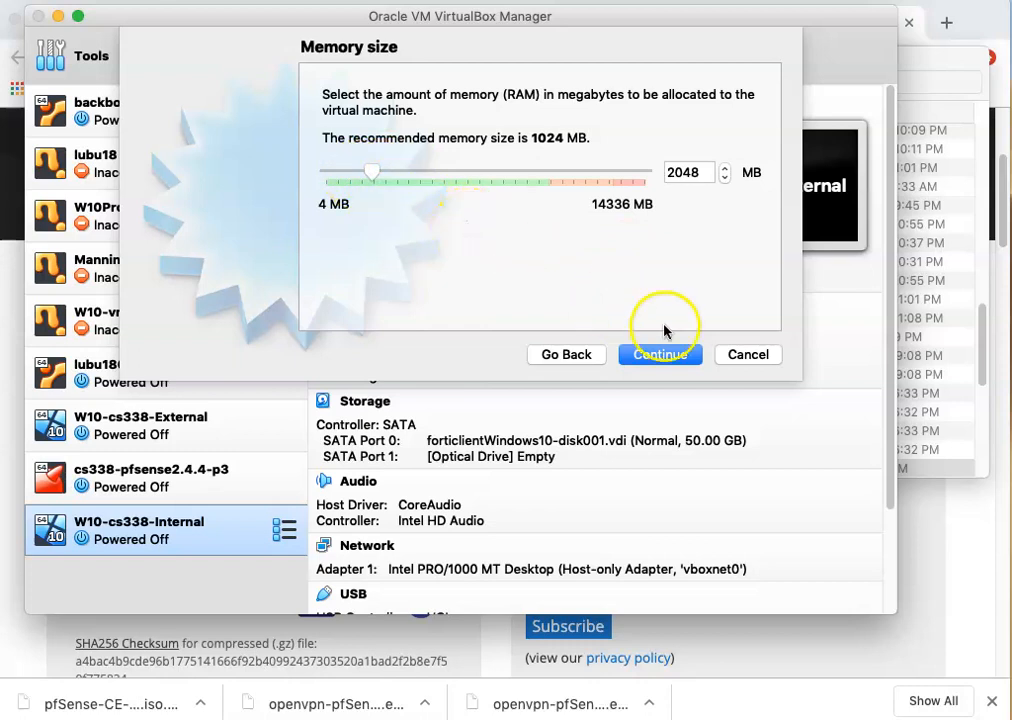
click(660, 355)
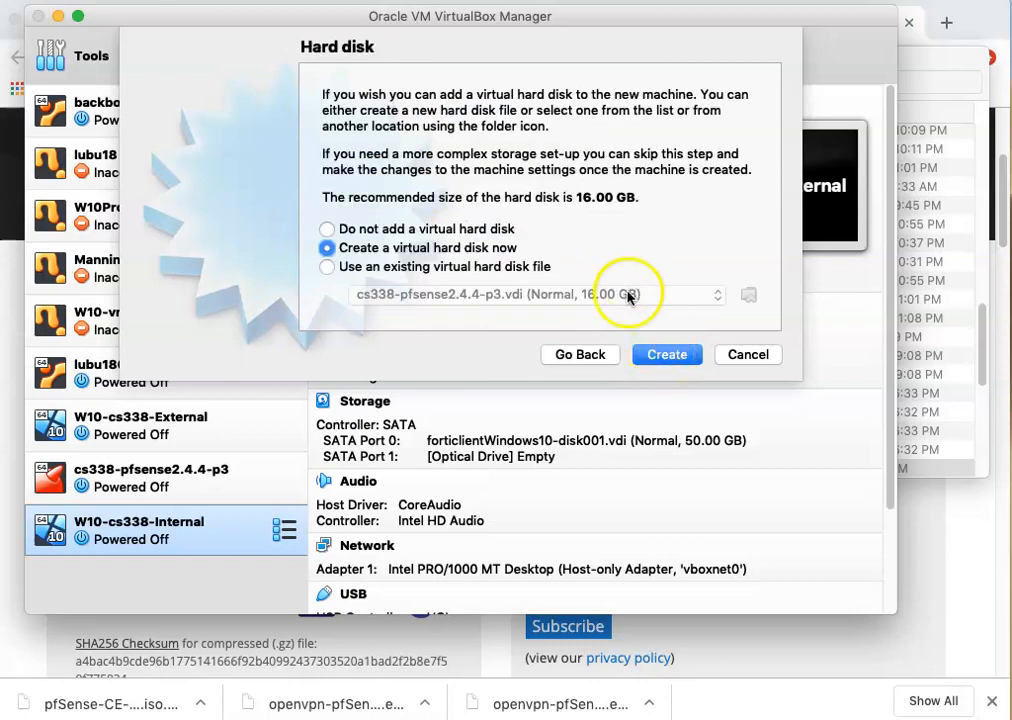
click(662, 356)
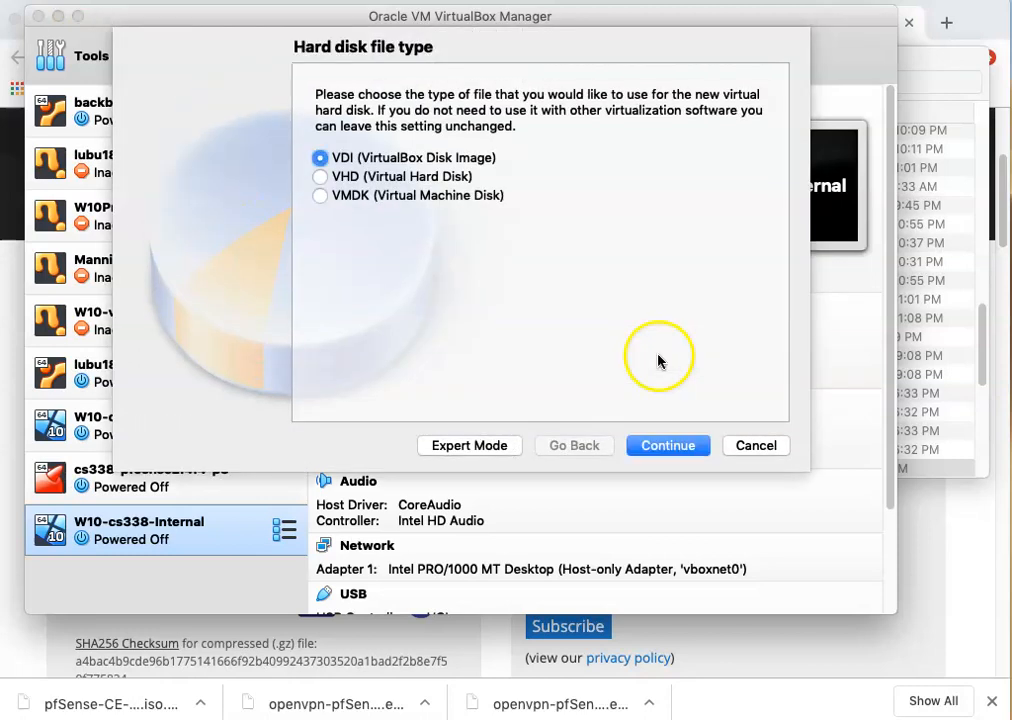
click(655, 446)
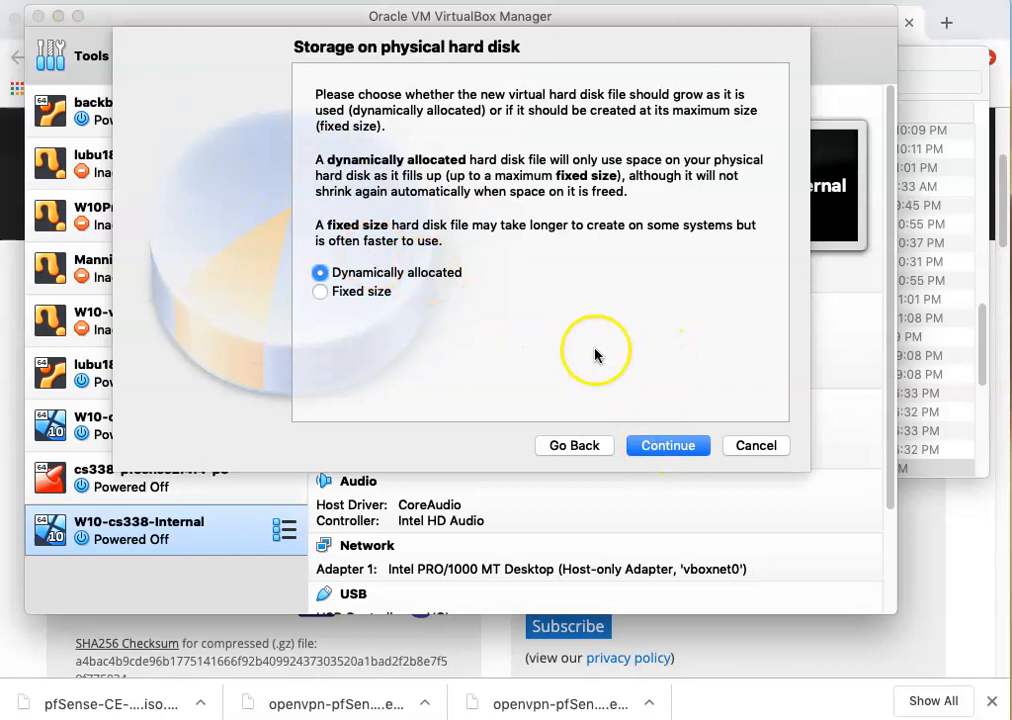
click(653, 450)
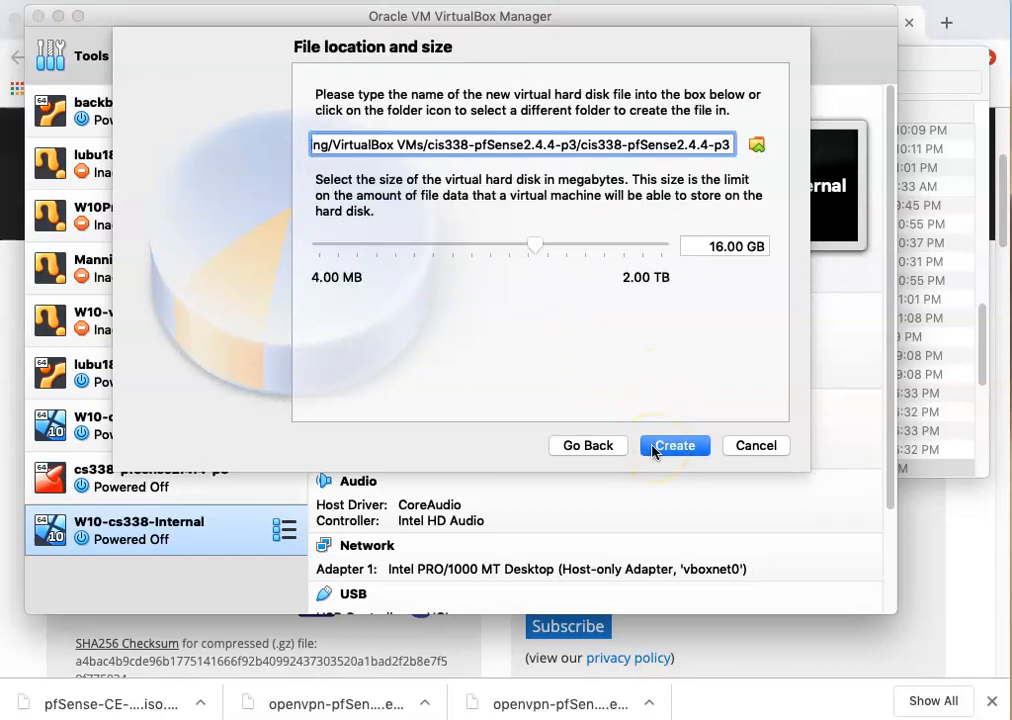
click(659, 455)
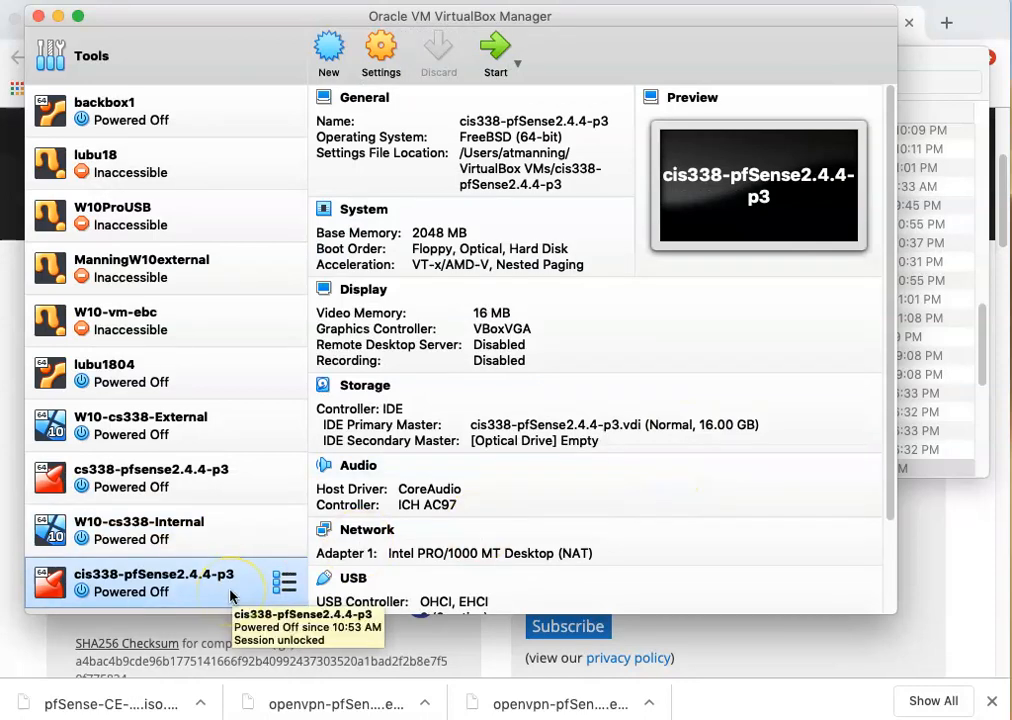
In the cis338-pfSense2.4.4-p3 storage settings, load the pfSense-CE-2.4.4-RELEASE-p3-amd64.iso from Downloads into the empty optical drive.
click(383, 50)
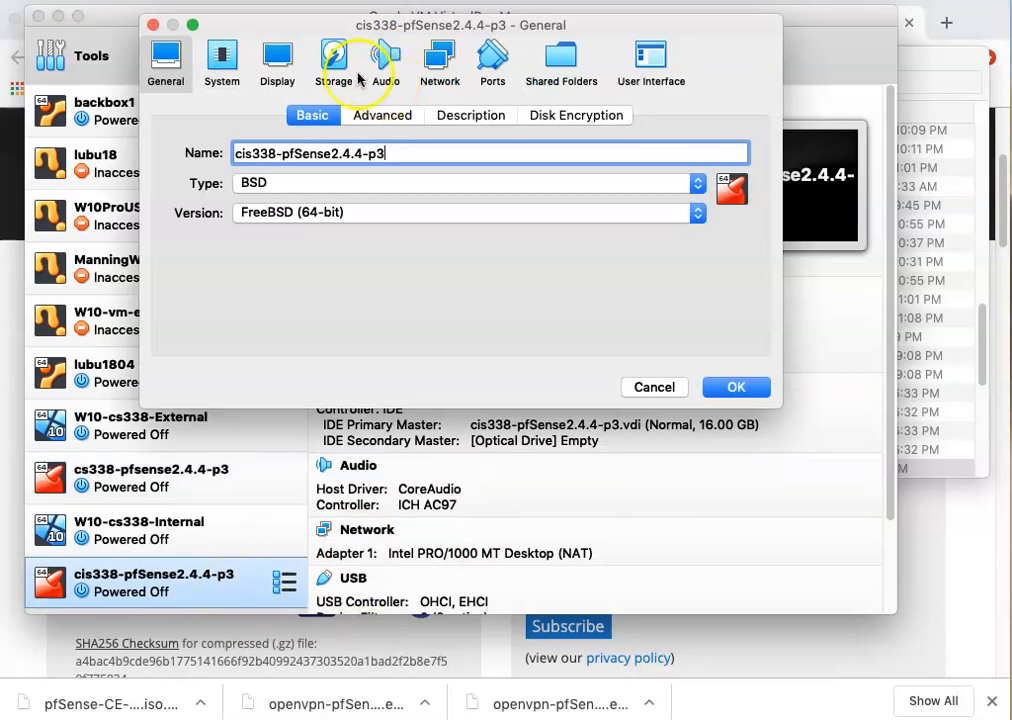
click(336, 55)
click(221, 194)
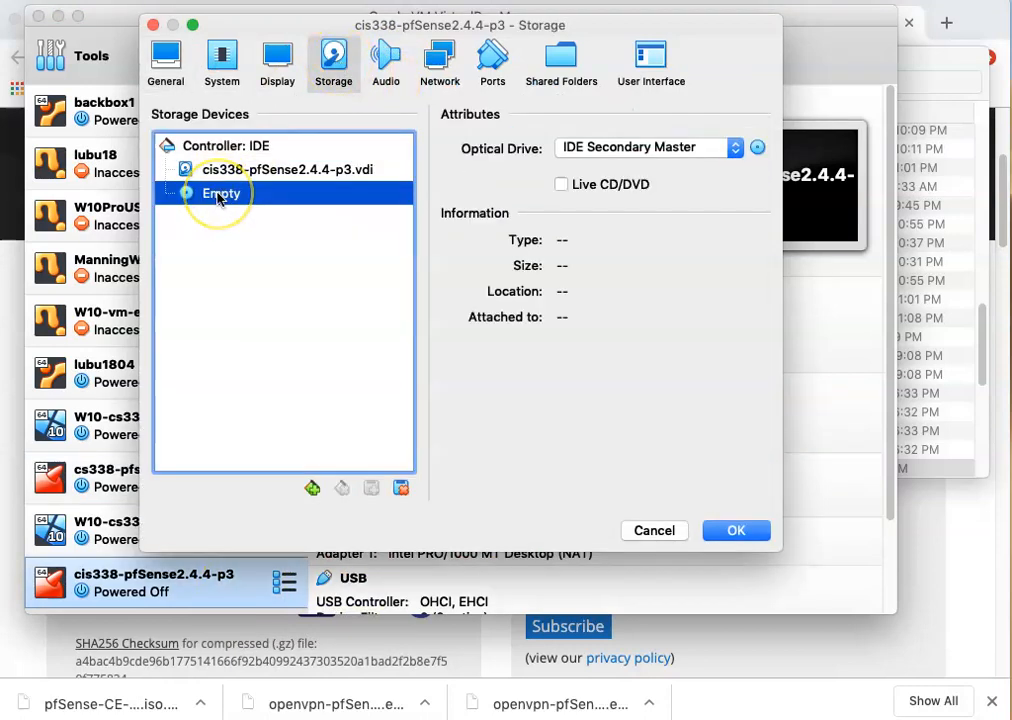
click(757, 148)
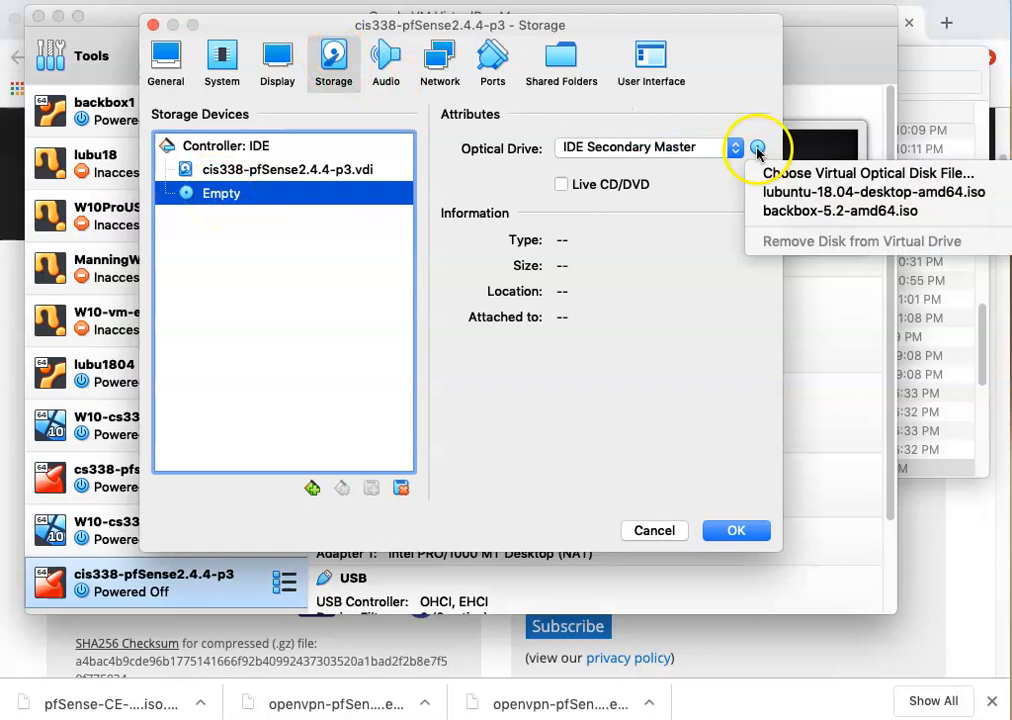
click(776, 175)
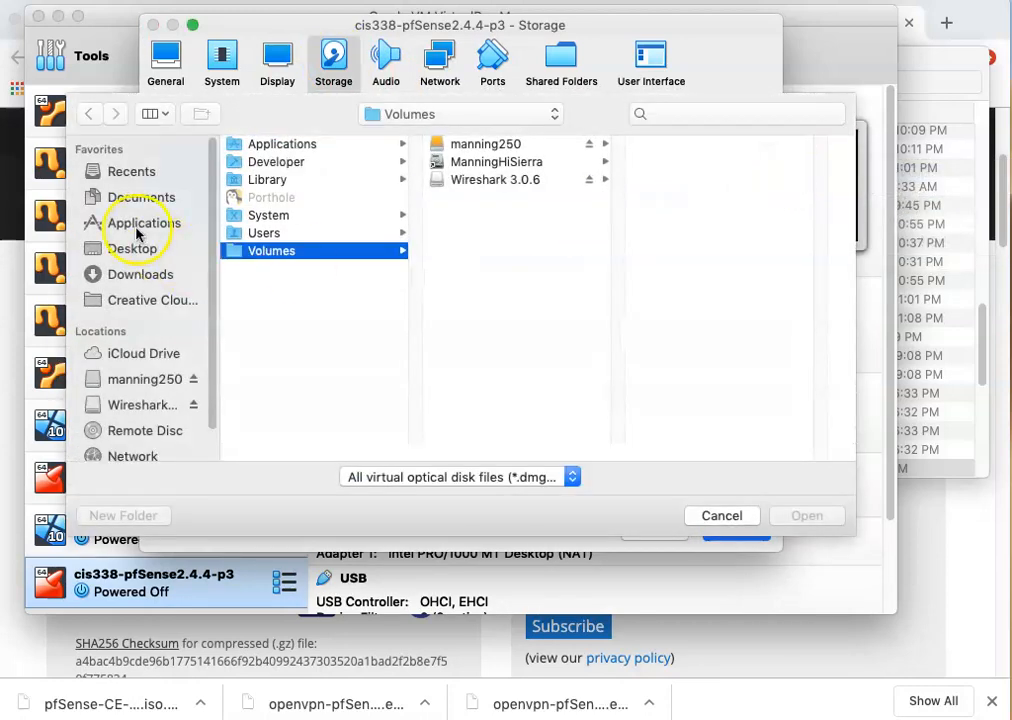
click(141, 276)
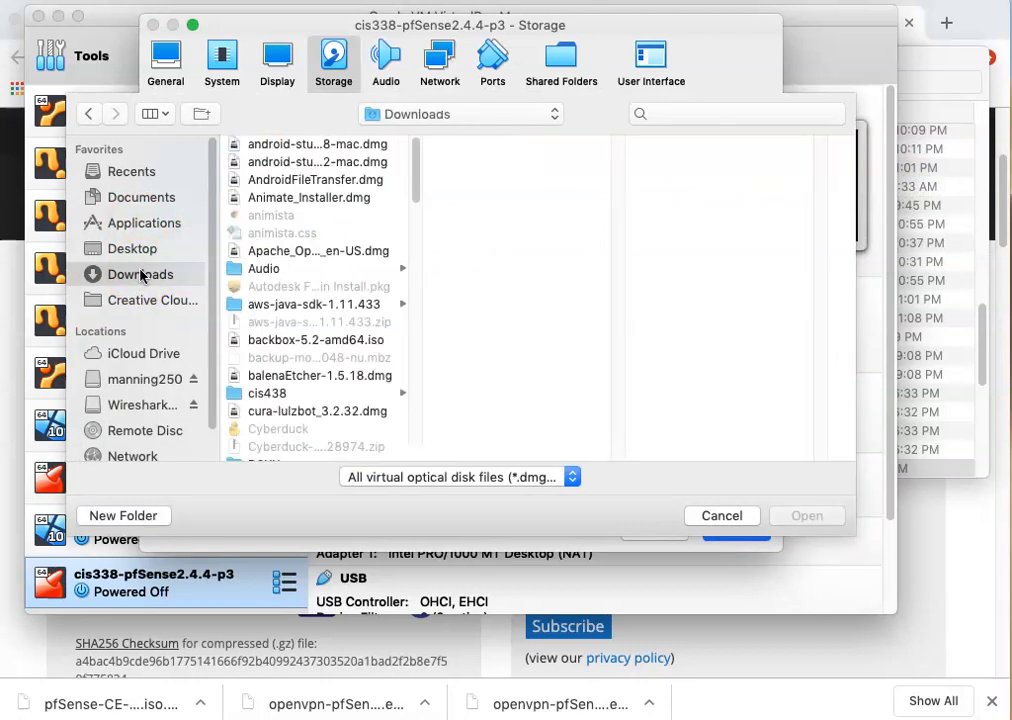
drag(418, 163, 432, 350)
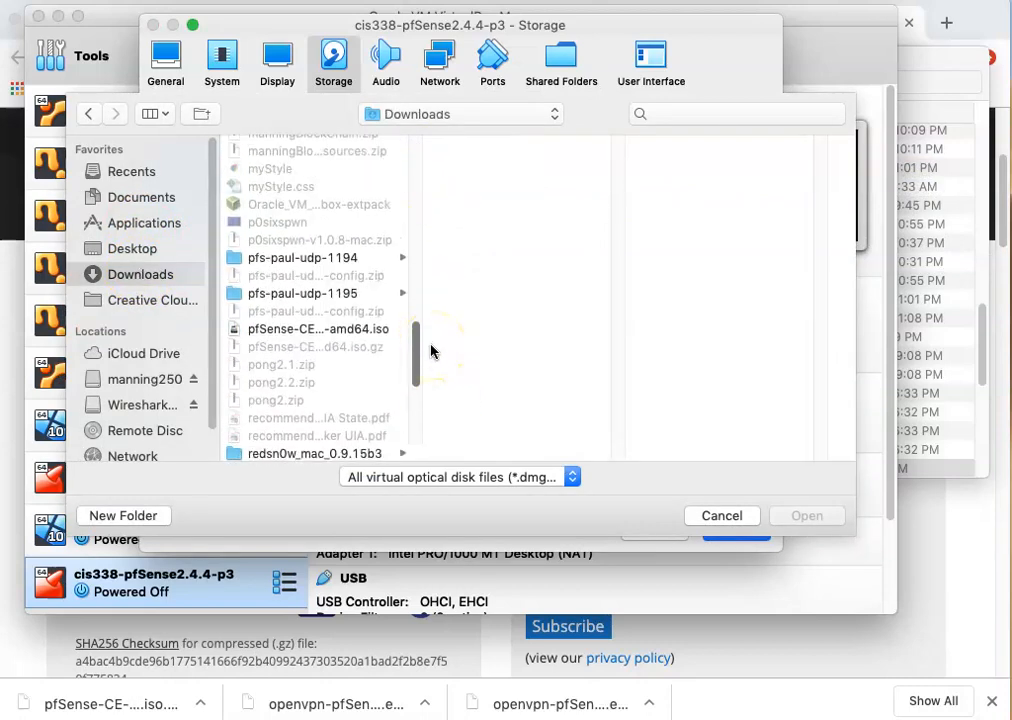
double_click(325, 333)
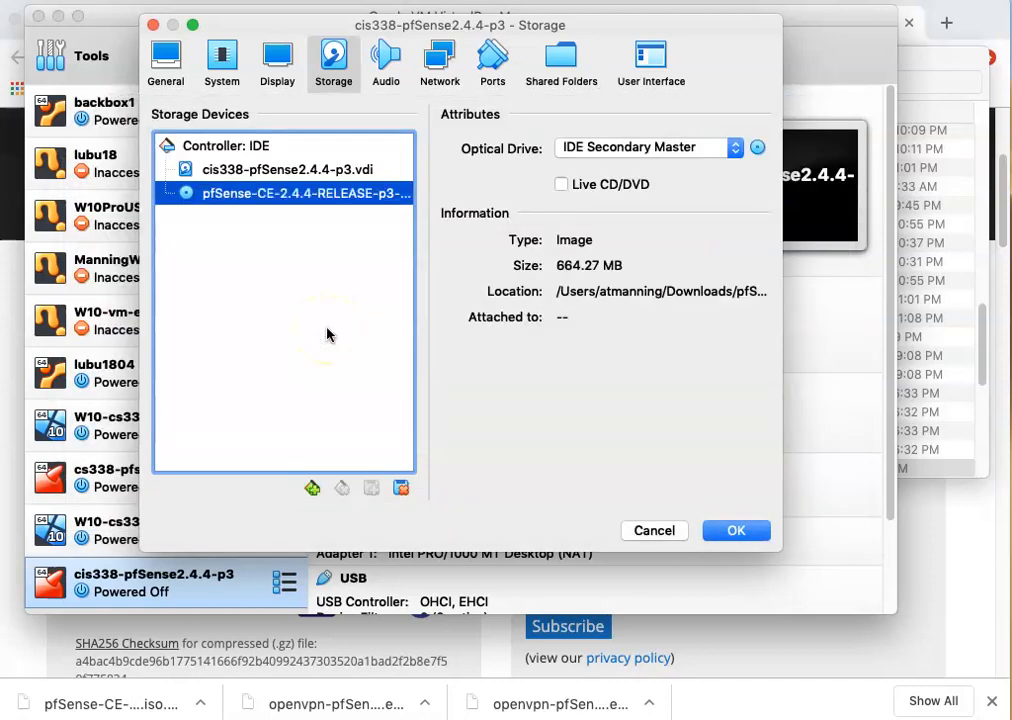
Mark the pfSense optical drive as Live CD/DVD and attach network Adapter 1 to a Bridged Adapter on en0: Ethernet.
click(562, 185)
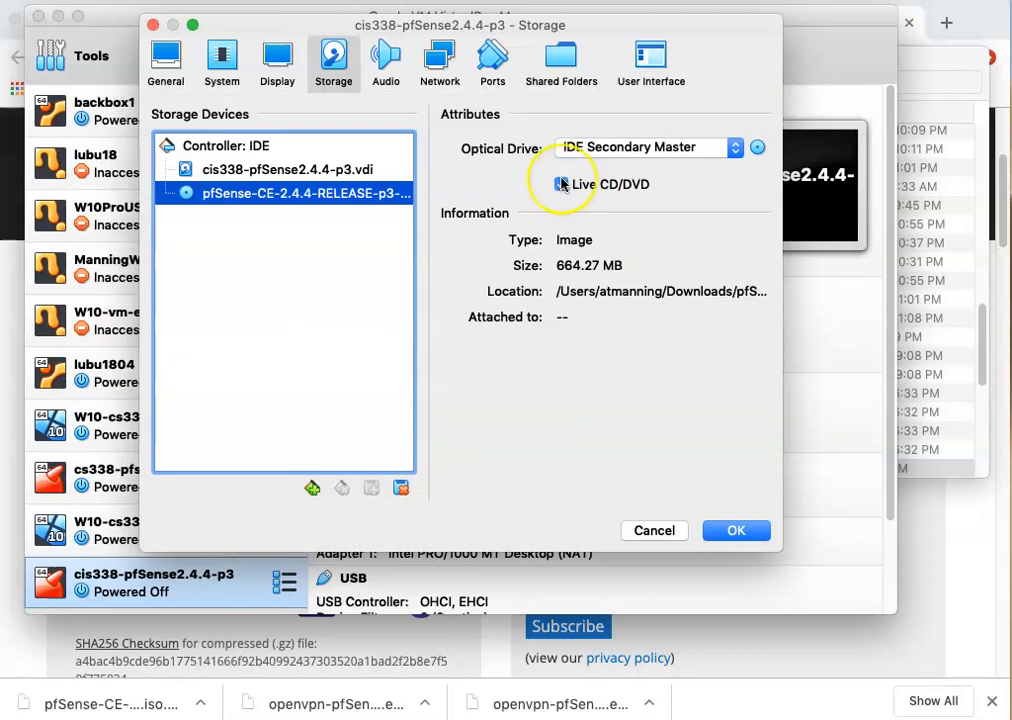
click(447, 64)
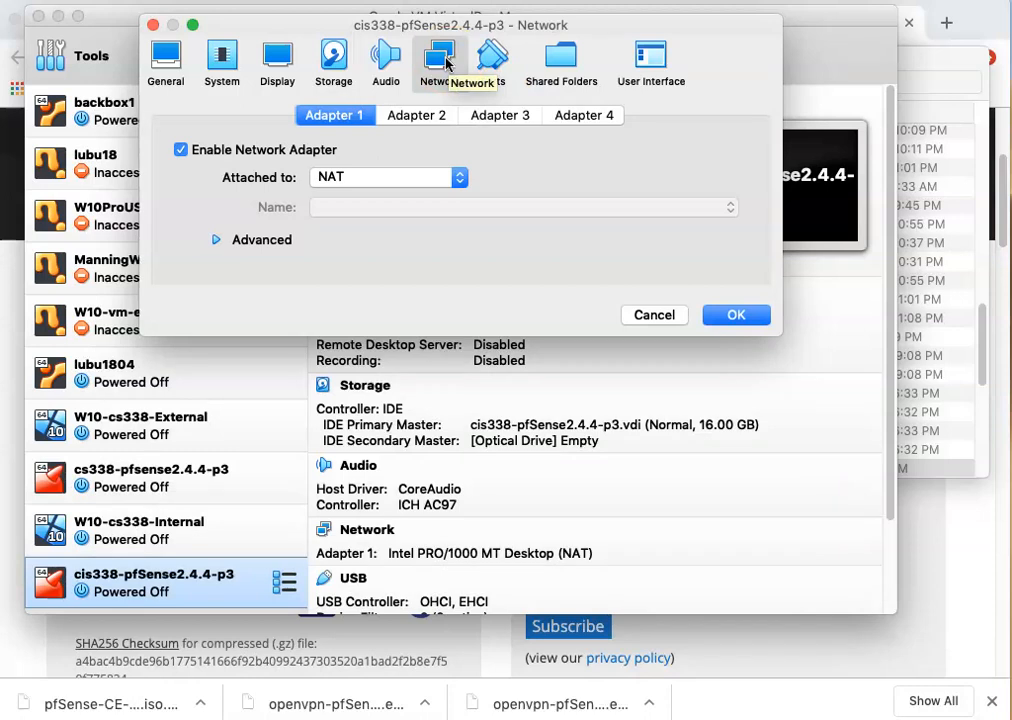
click(458, 178)
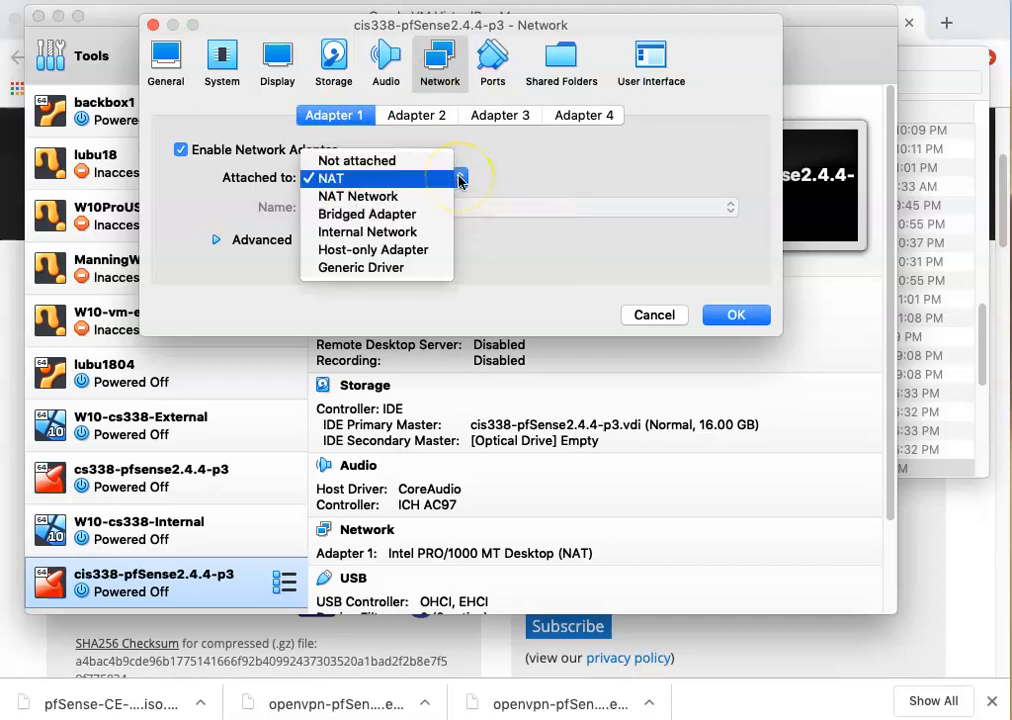
click(397, 217)
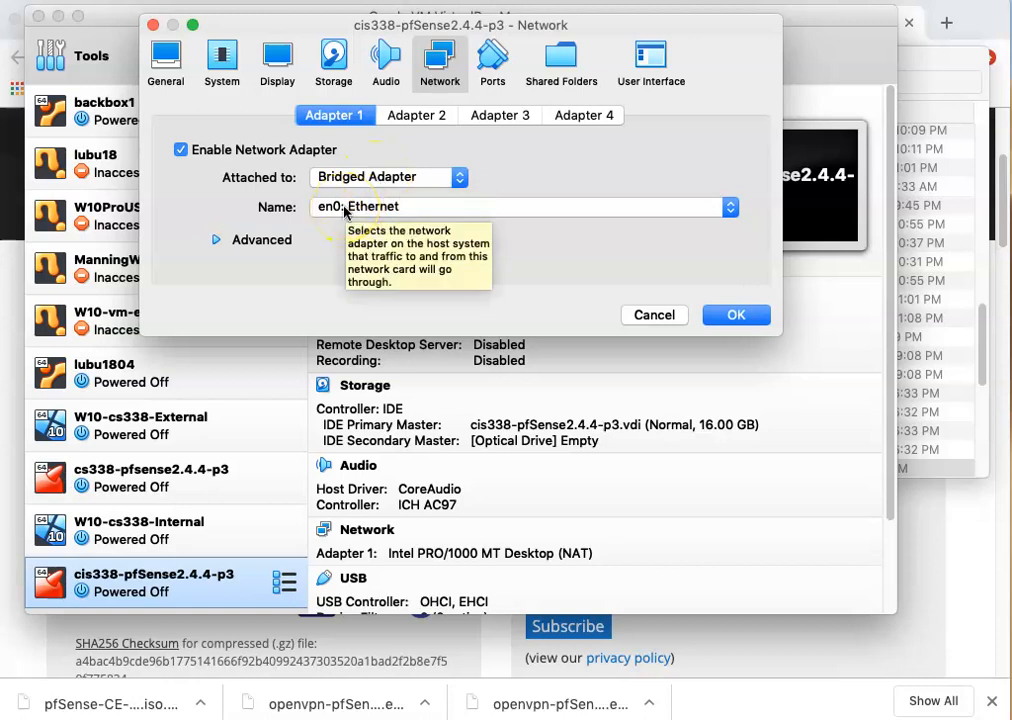
Enable network Adapter 2 as a Host-only Adapter on vboxnet0 and save the machine's settings.
click(409, 121)
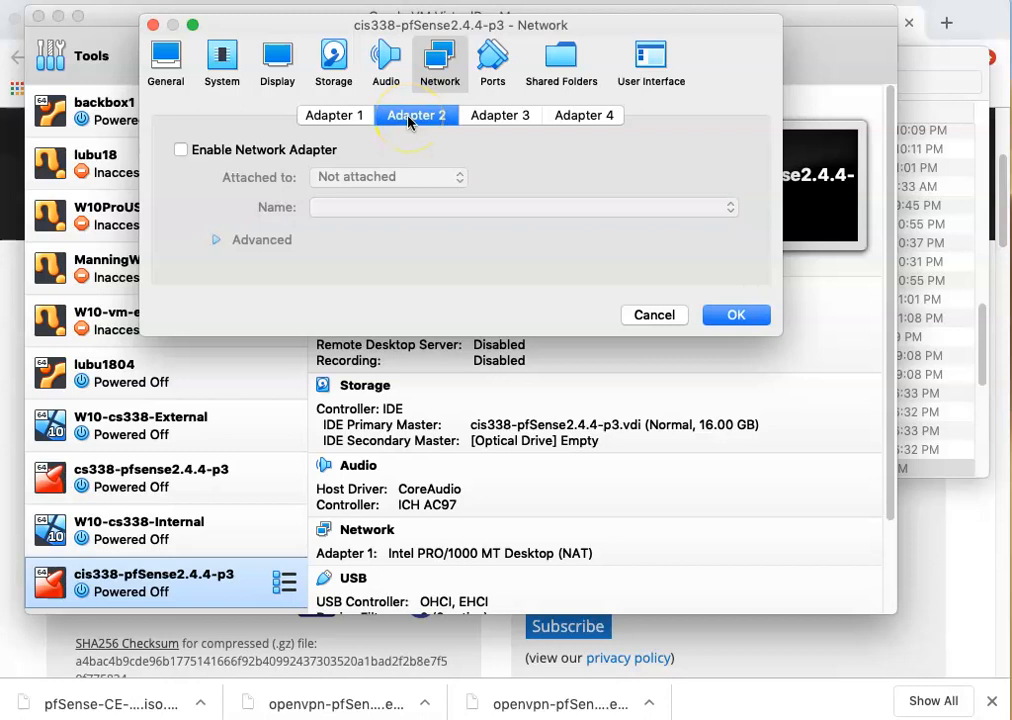
click(181, 150)
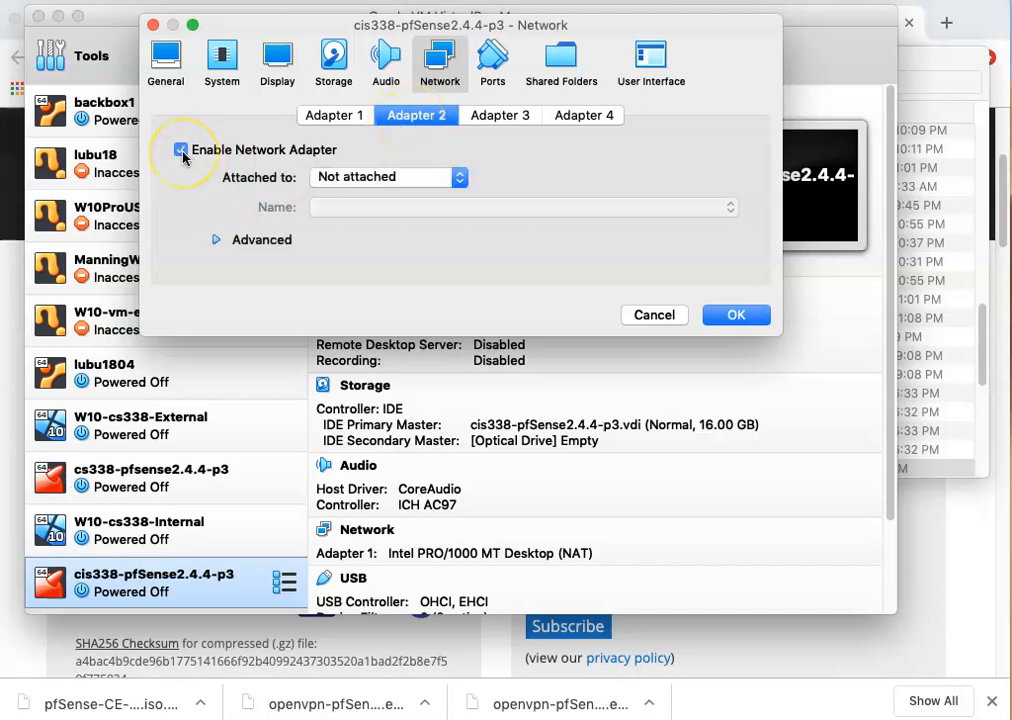
click(459, 177)
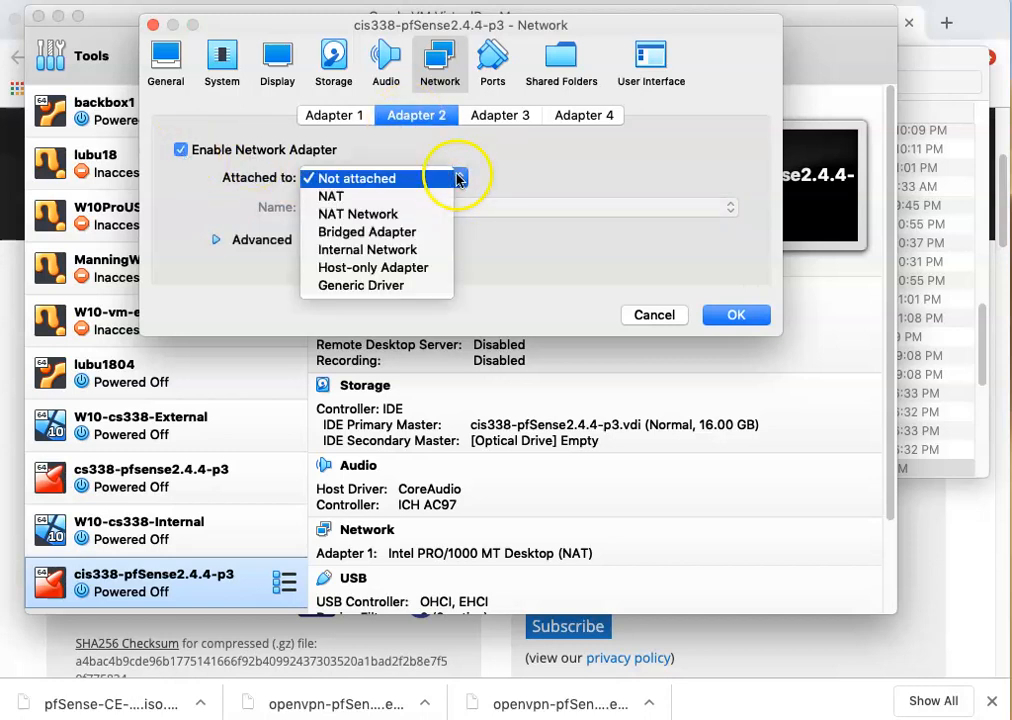
click(407, 268)
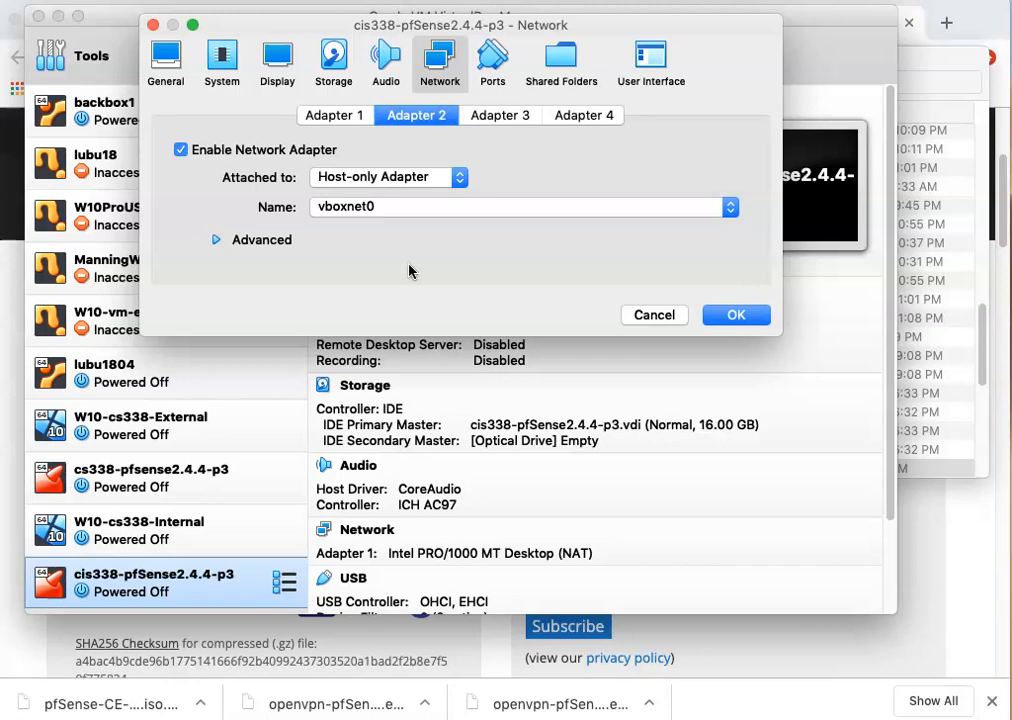
click(732, 316)
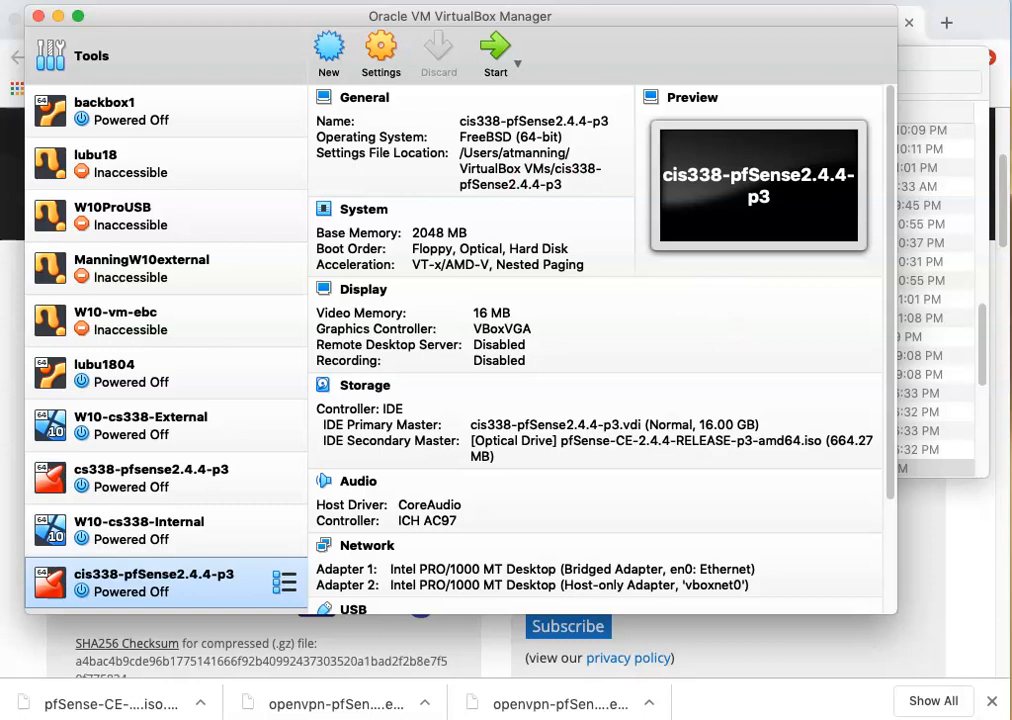
Check the vboxnet0 network in the Host Network Manager, close it and start the cis338-pfSense2.4.4-p3 machine.
key(super+h)
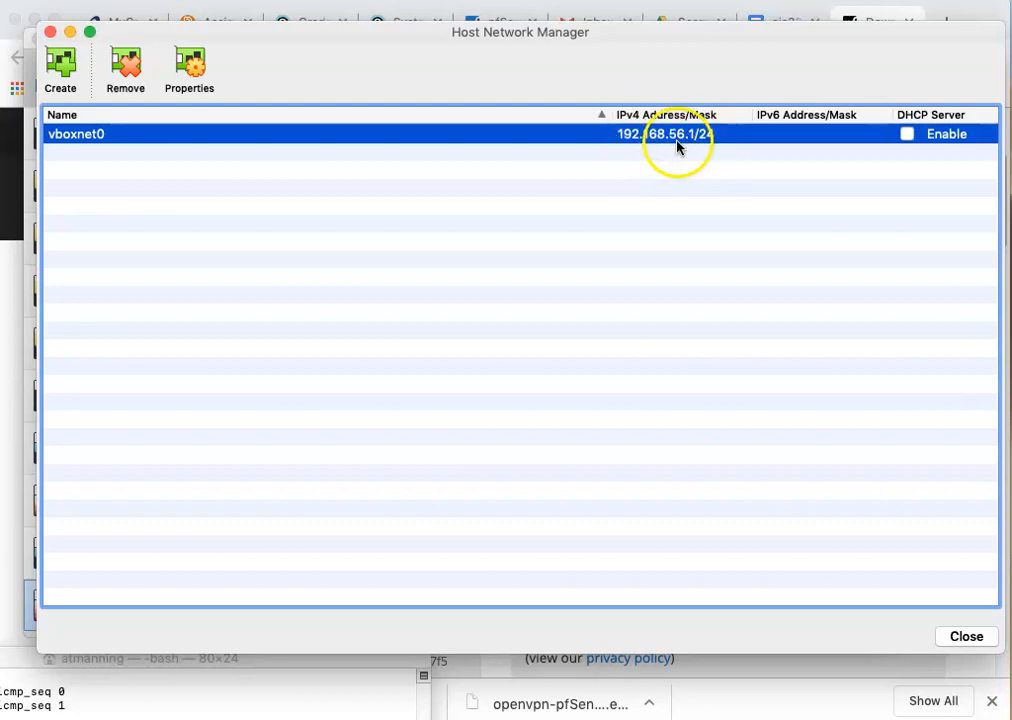
click(965, 637)
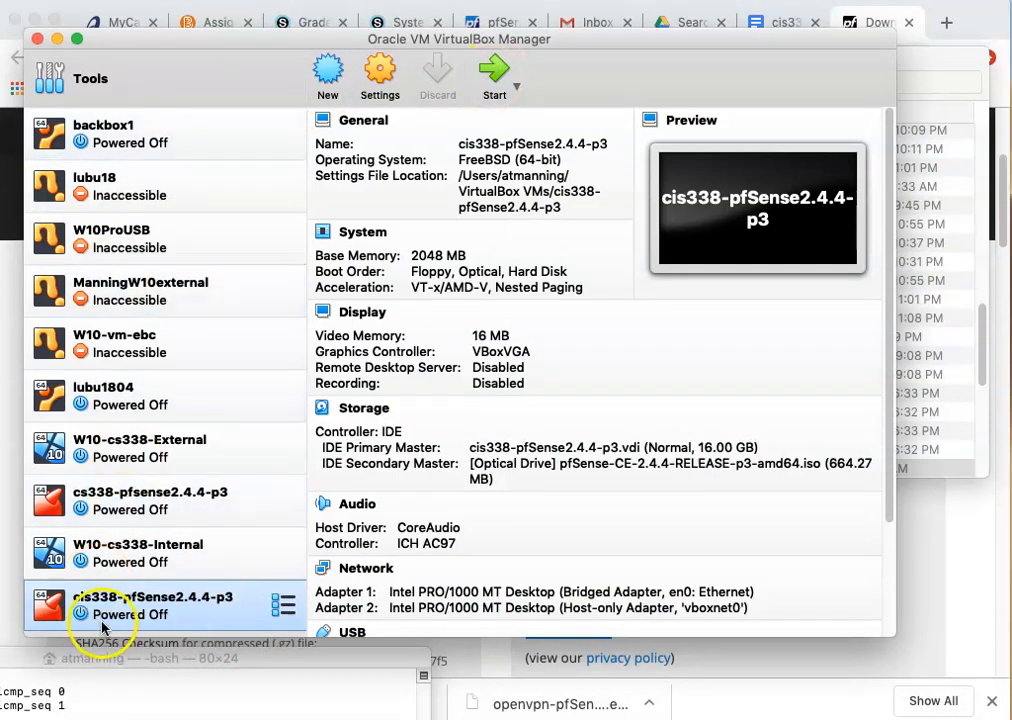
click(496, 76)
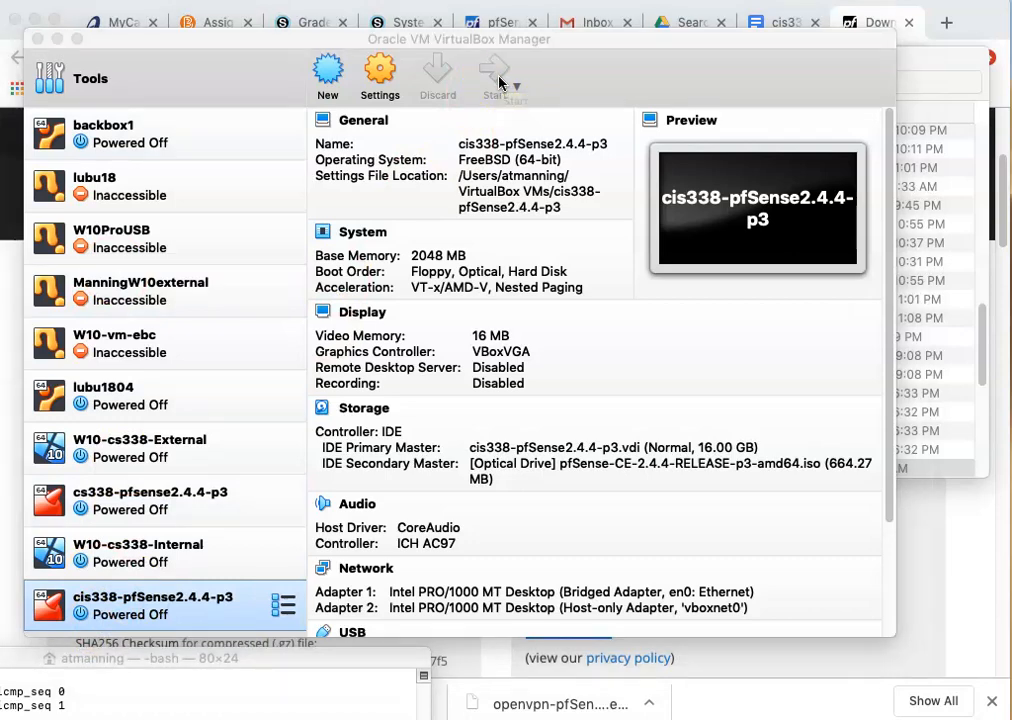
drag(1008, 106, 652, 90)
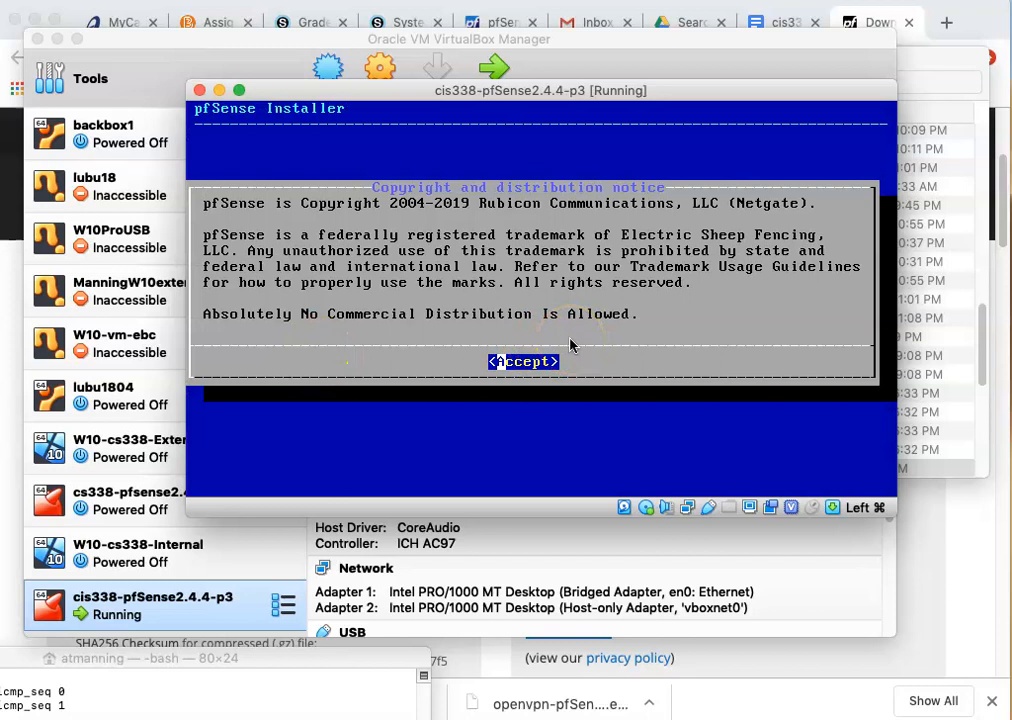
Accept the pfSense notice and install with the default keymap and Auto (UFS) guided disk setup, declining the final shell.
key(Return)
key(Return)
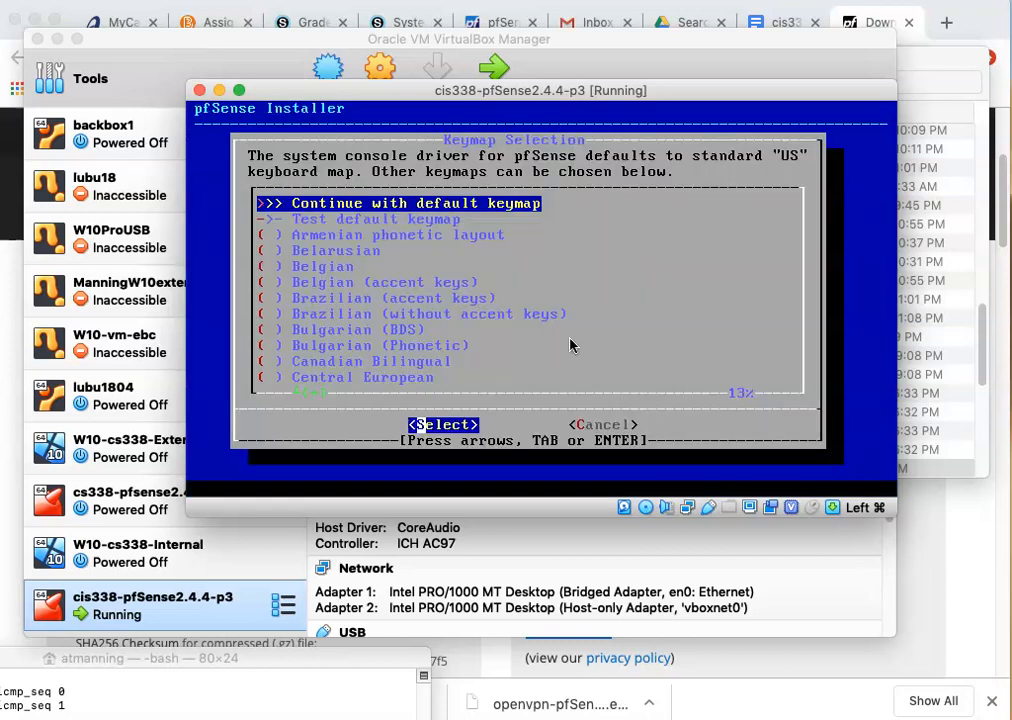
key(Return)
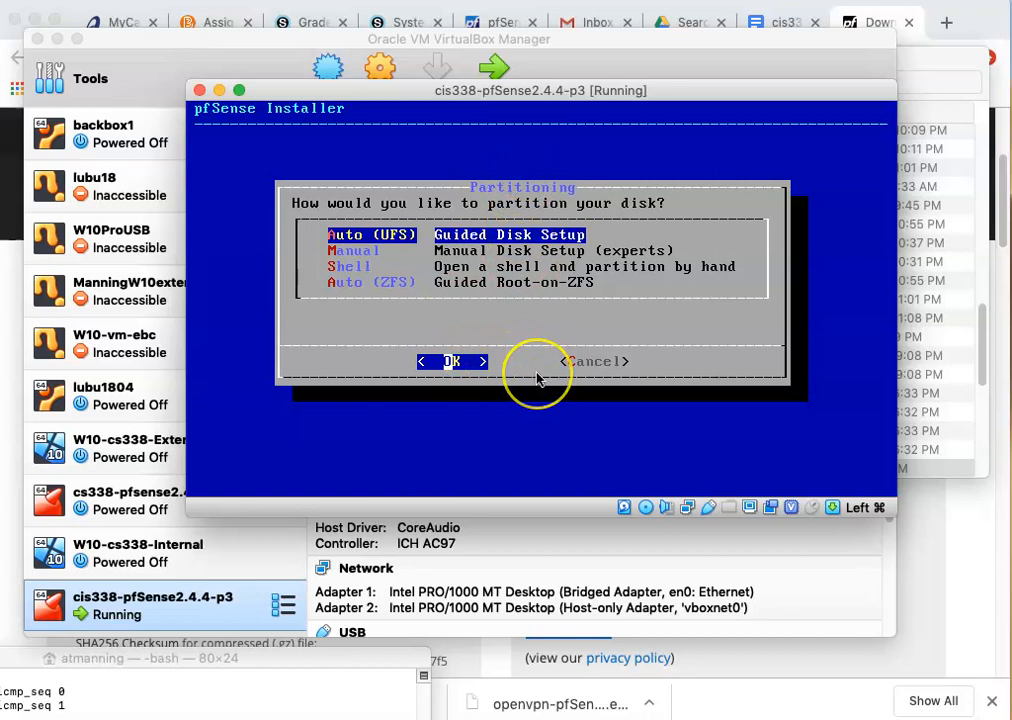
key(Return)
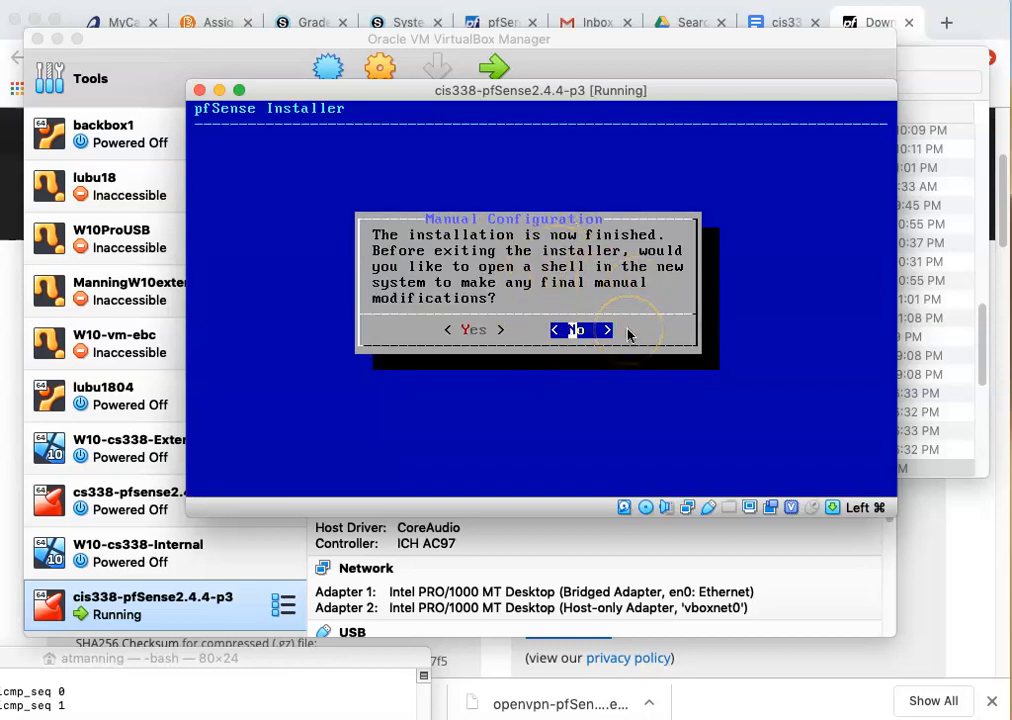
key(Return)
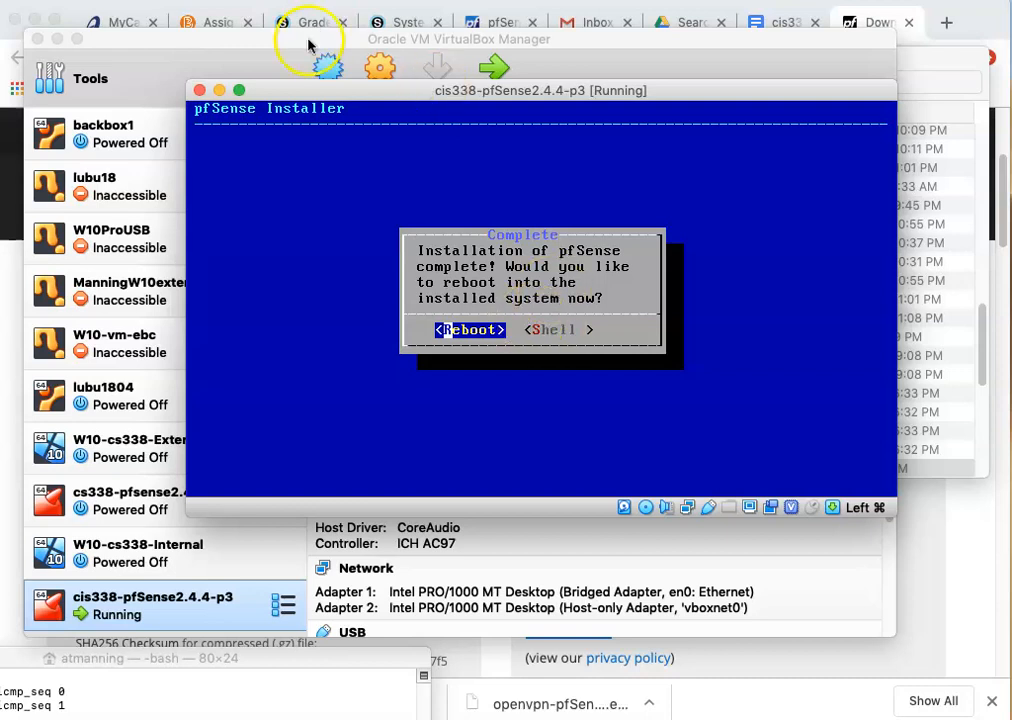
Open the running machine's storage settings, select the pfSense ISO and try to remove it from the virtual drive.
drag(367, 88, 343, 146)
click(377, 76)
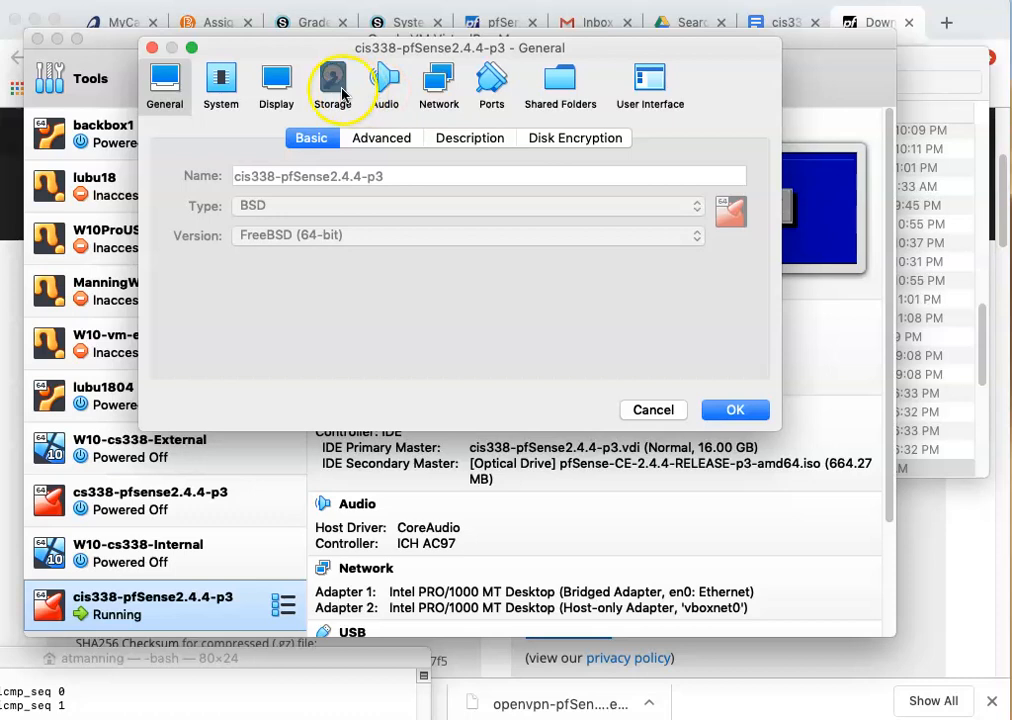
click(332, 95)
click(271, 218)
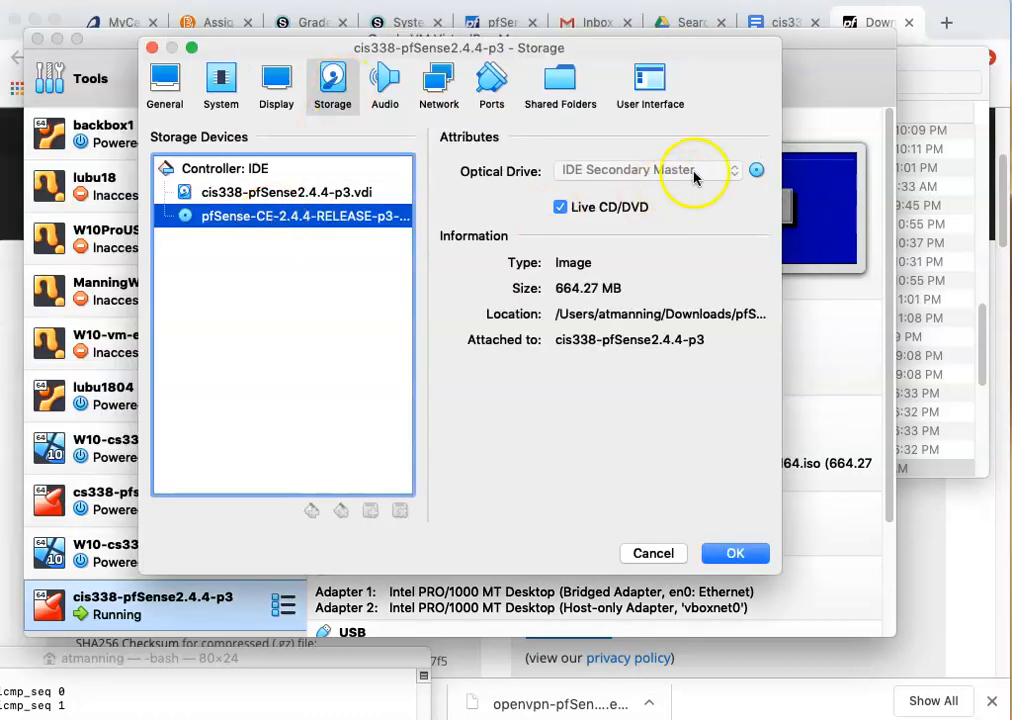
click(757, 171)
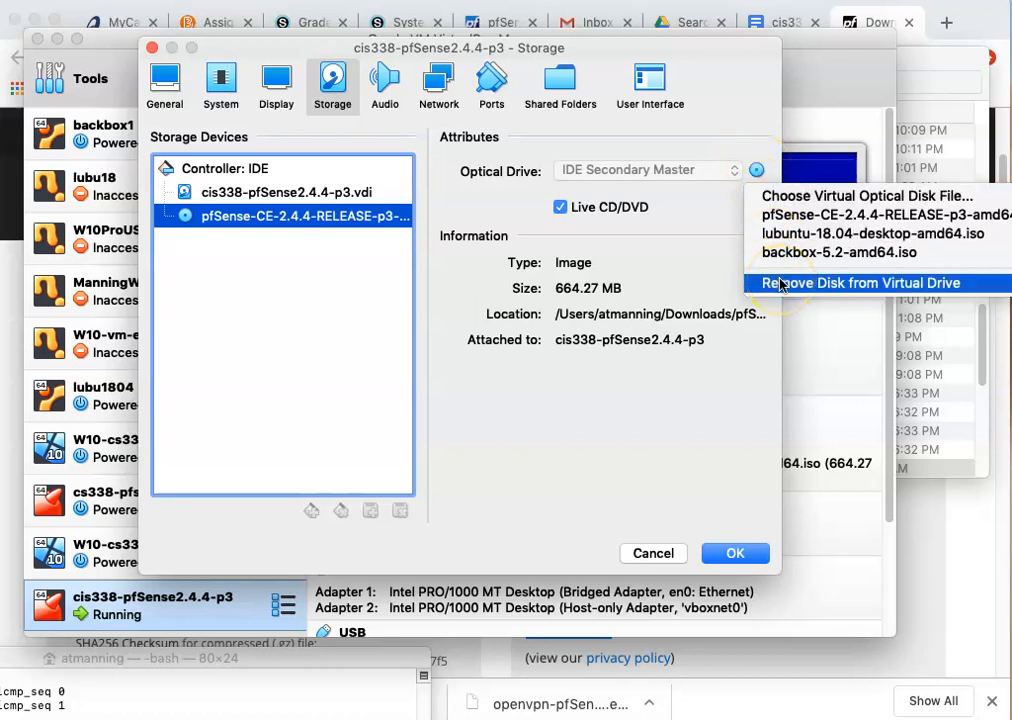
click(823, 282)
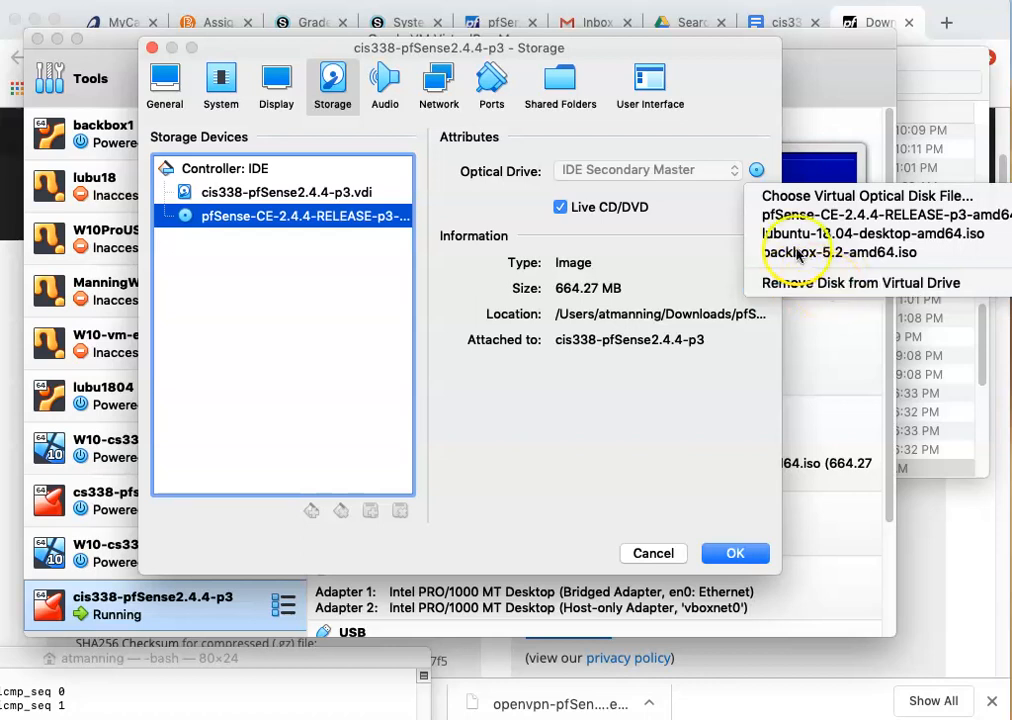
click(704, 98)
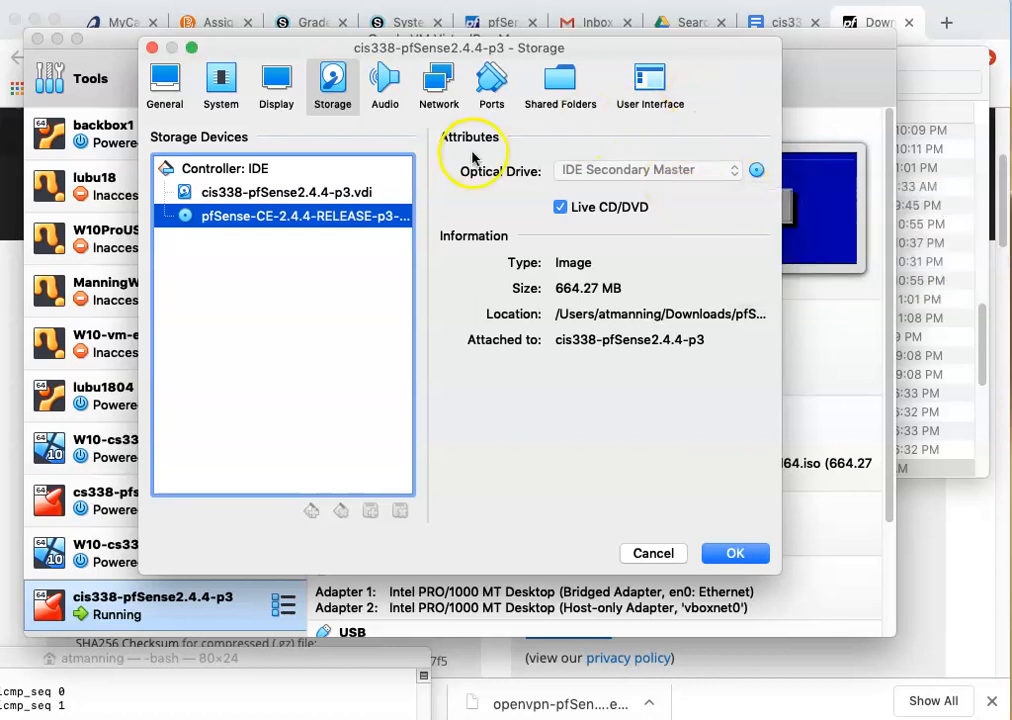
Return to the pfSense installer window and reboot into the installed system.
key(super+Tab)
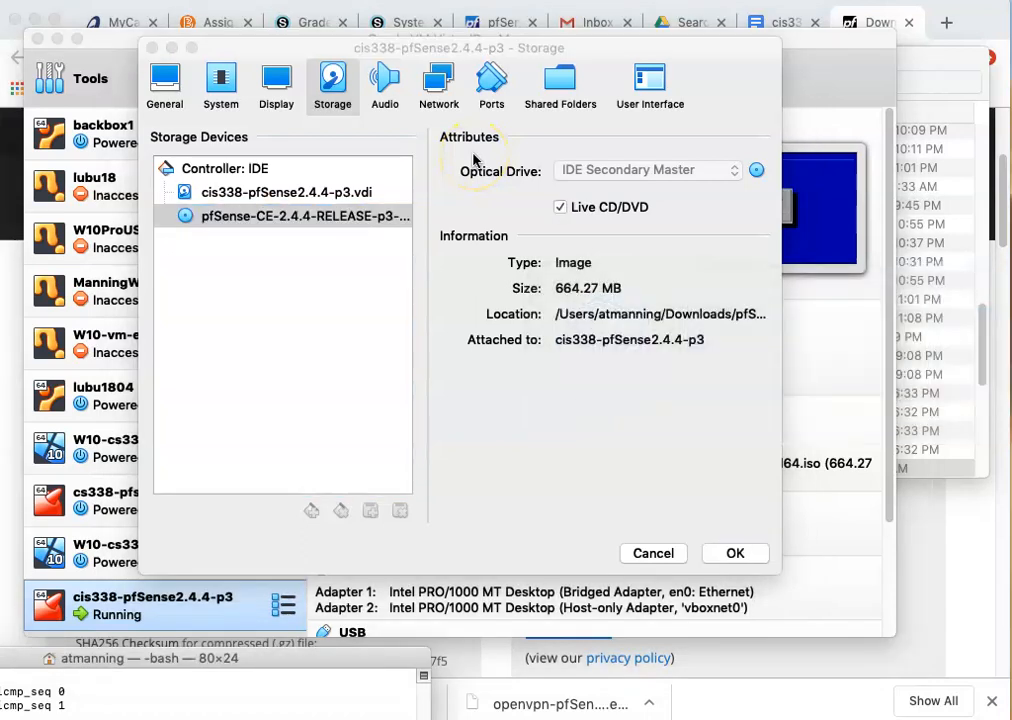
key(super+Tab)
key(super+Tab)
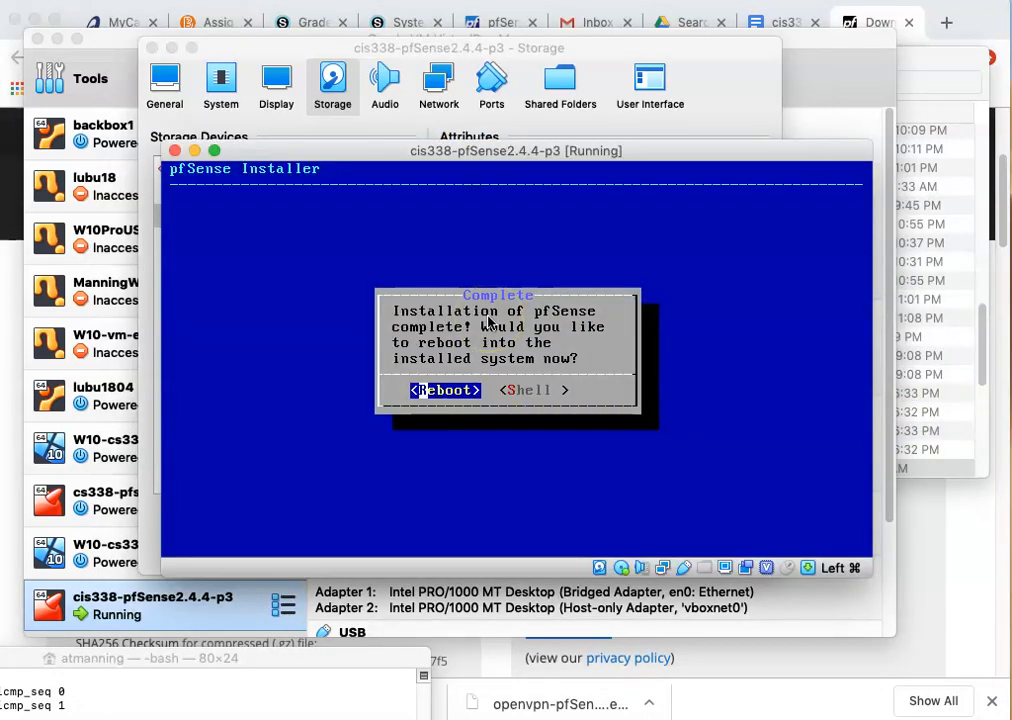
key(Return)
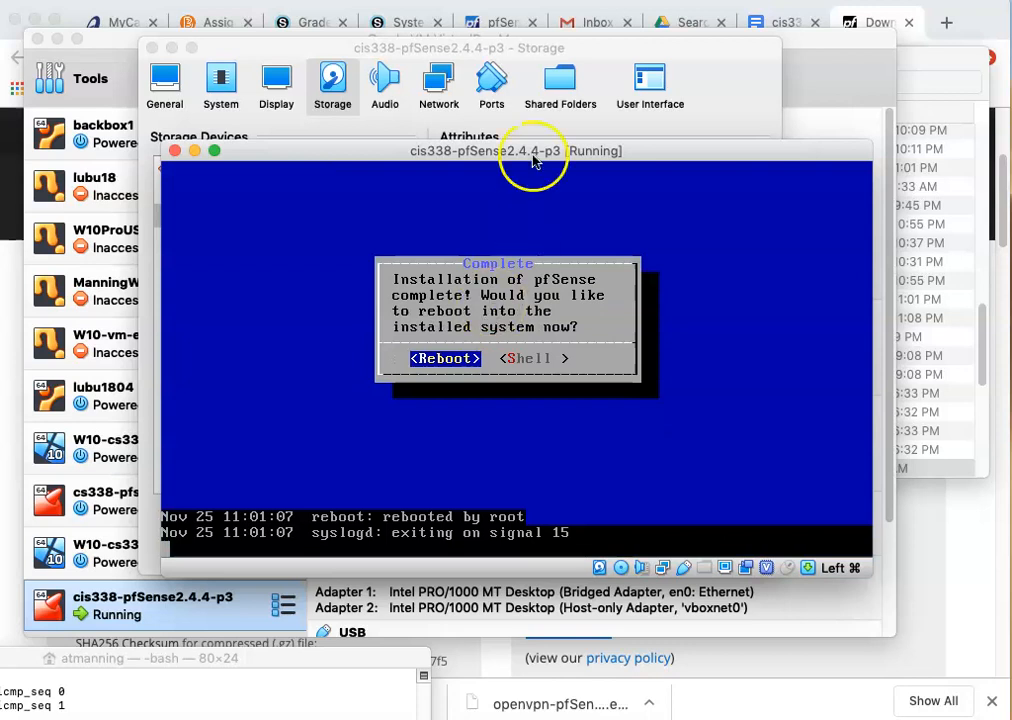
Remove the pfSense ISO from the machine's virtual optical drive and save the storage settings.
click(698, 60)
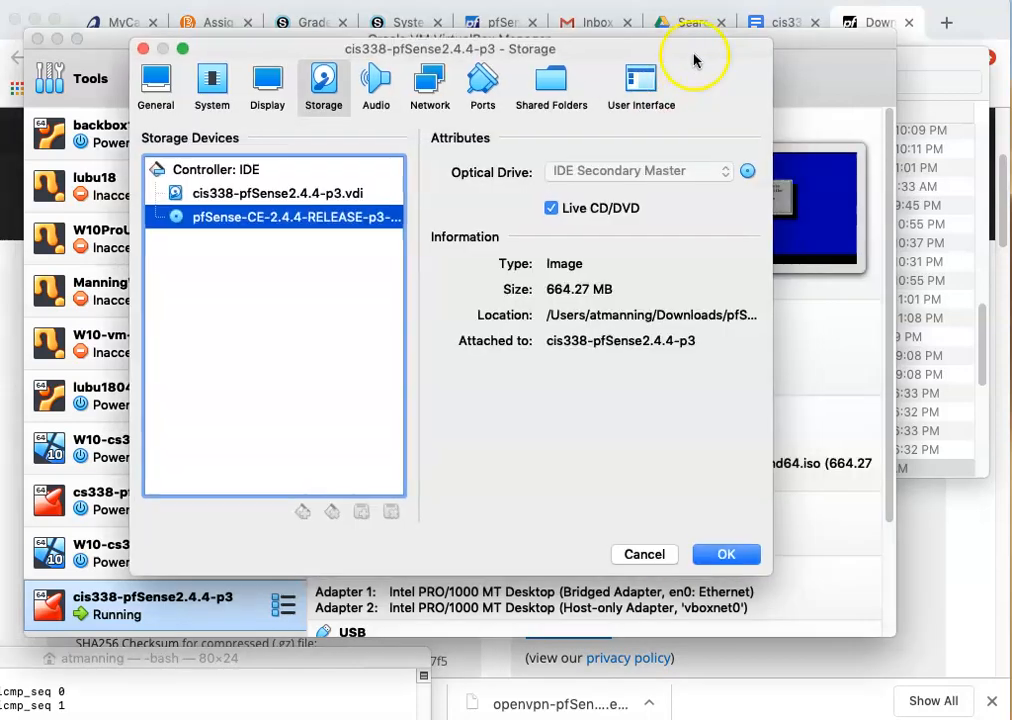
click(731, 168)
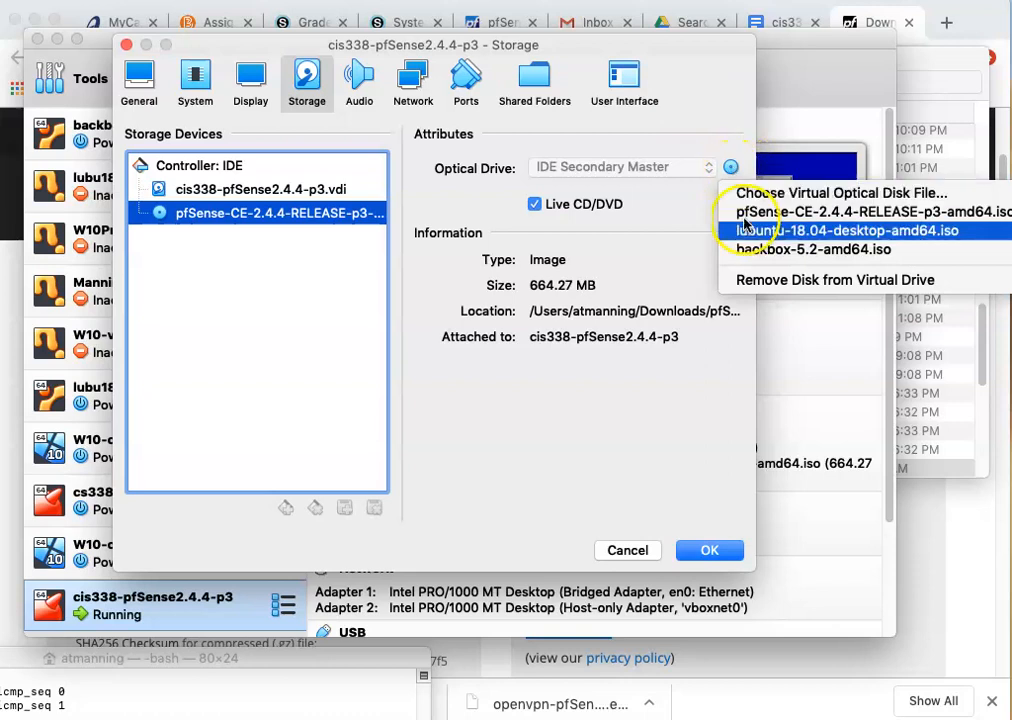
click(762, 285)
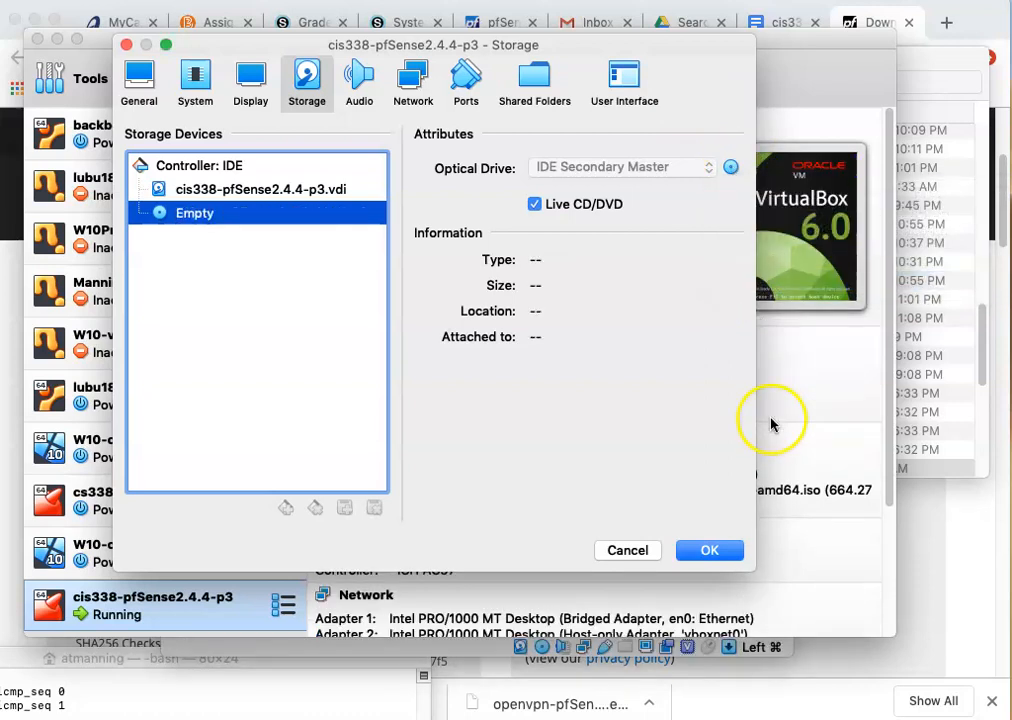
click(707, 550)
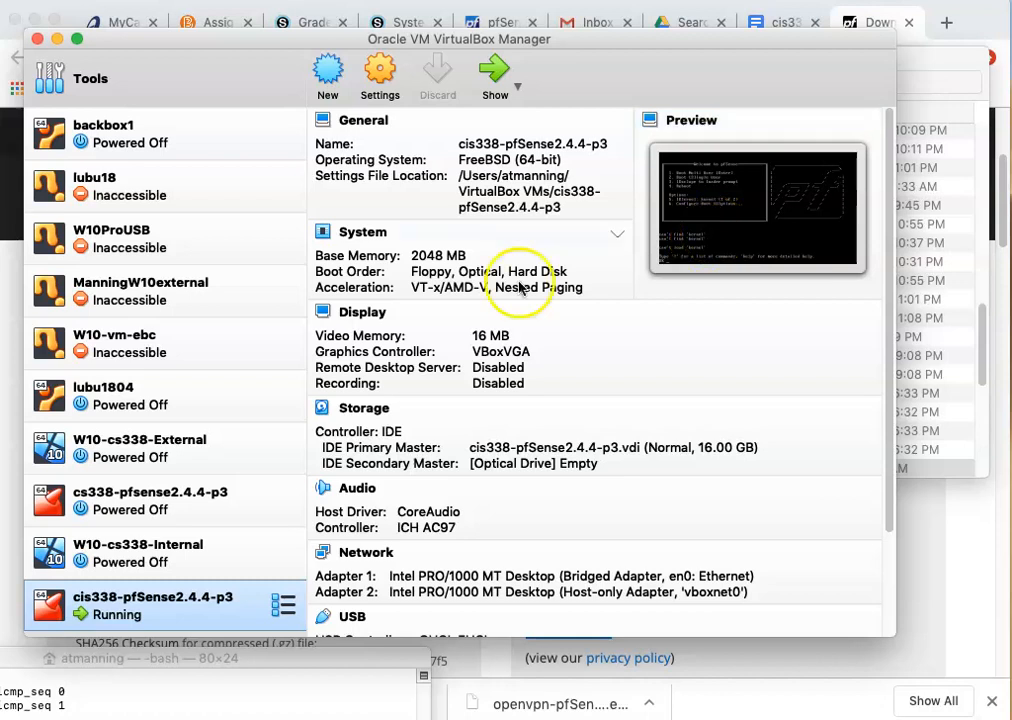
Bring up the running cis338-pfSense2.4.4-p3 console and check its boot screen.
double_click(243, 614)
click(389, 435)
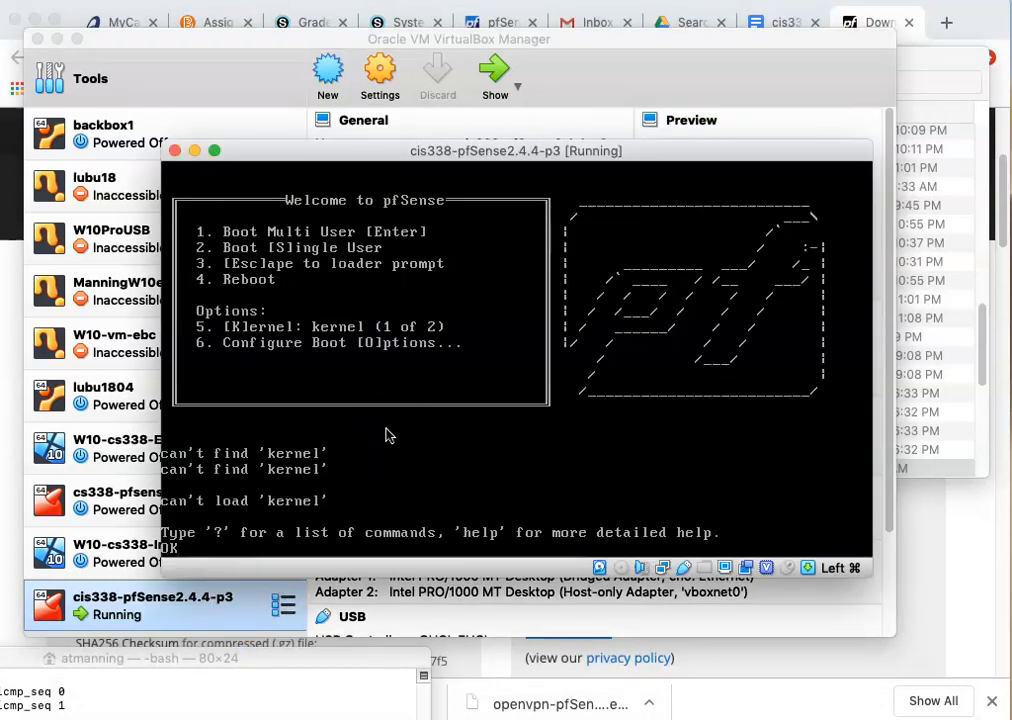
click(406, 433)
click(420, 434)
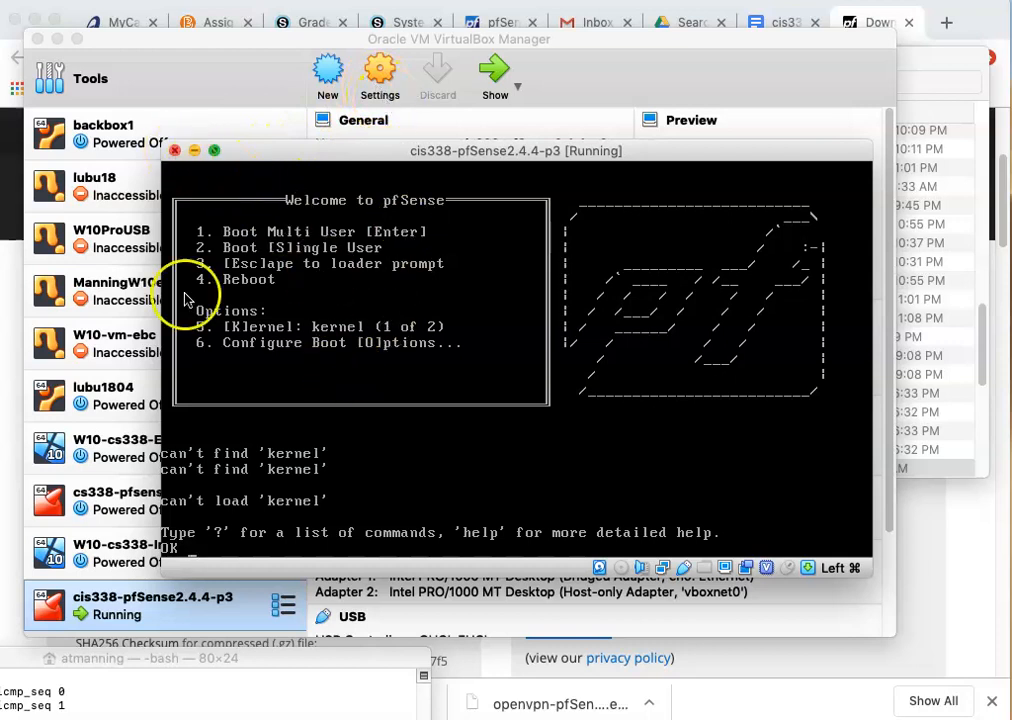
Power off the cis338-pfSense2.4.4-p3 machine and start it again.
click(175, 150)
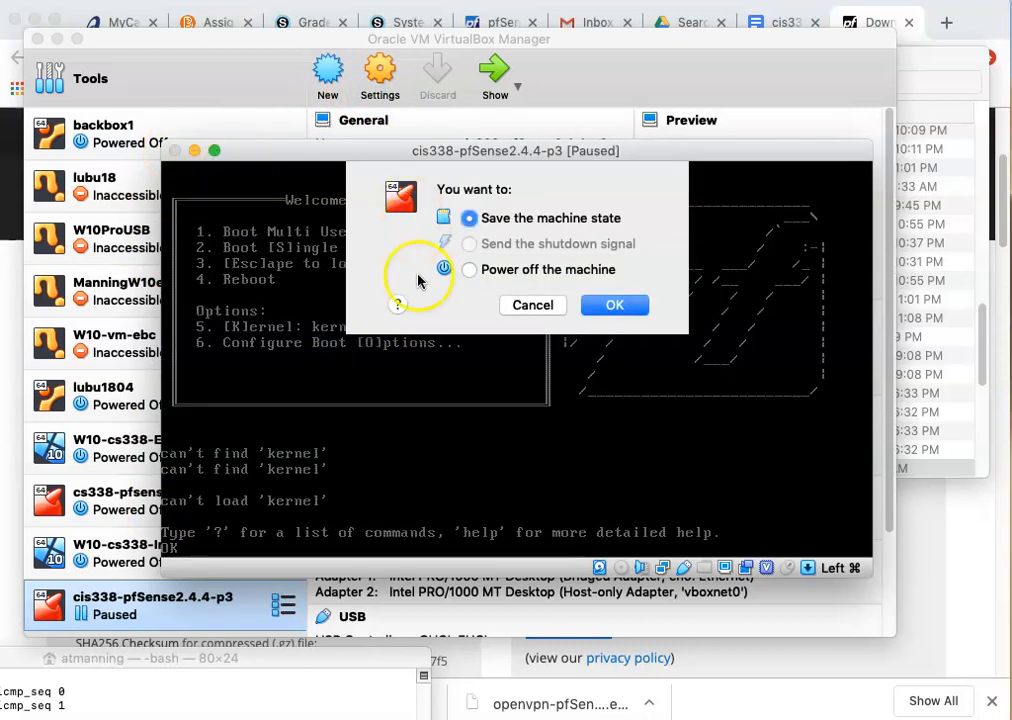
click(472, 269)
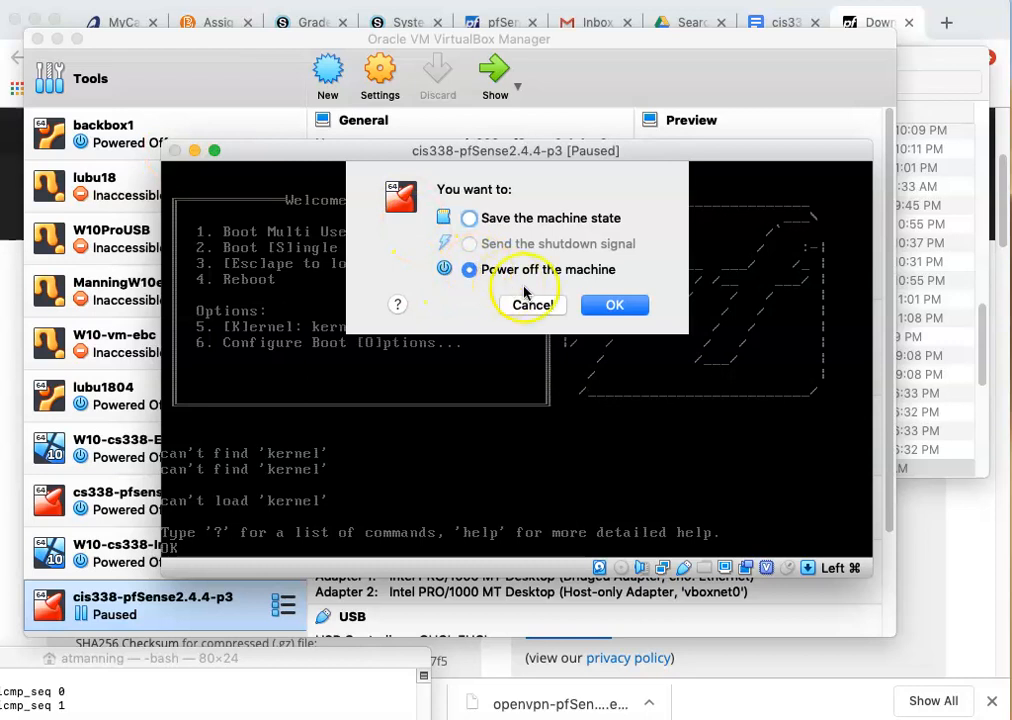
click(605, 304)
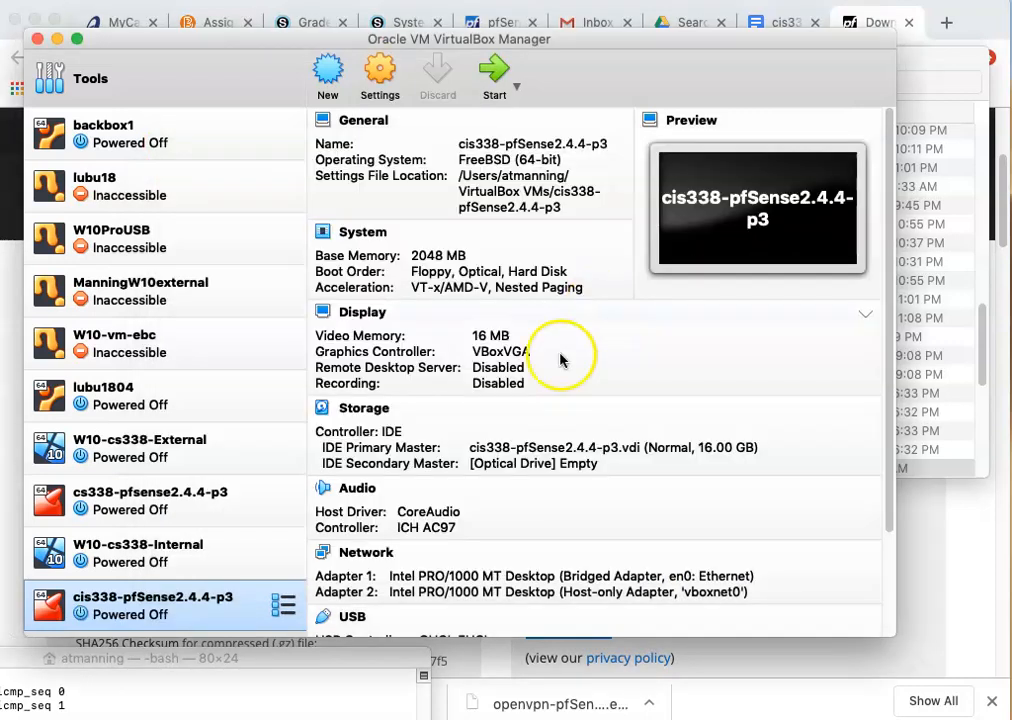
double_click(194, 610)
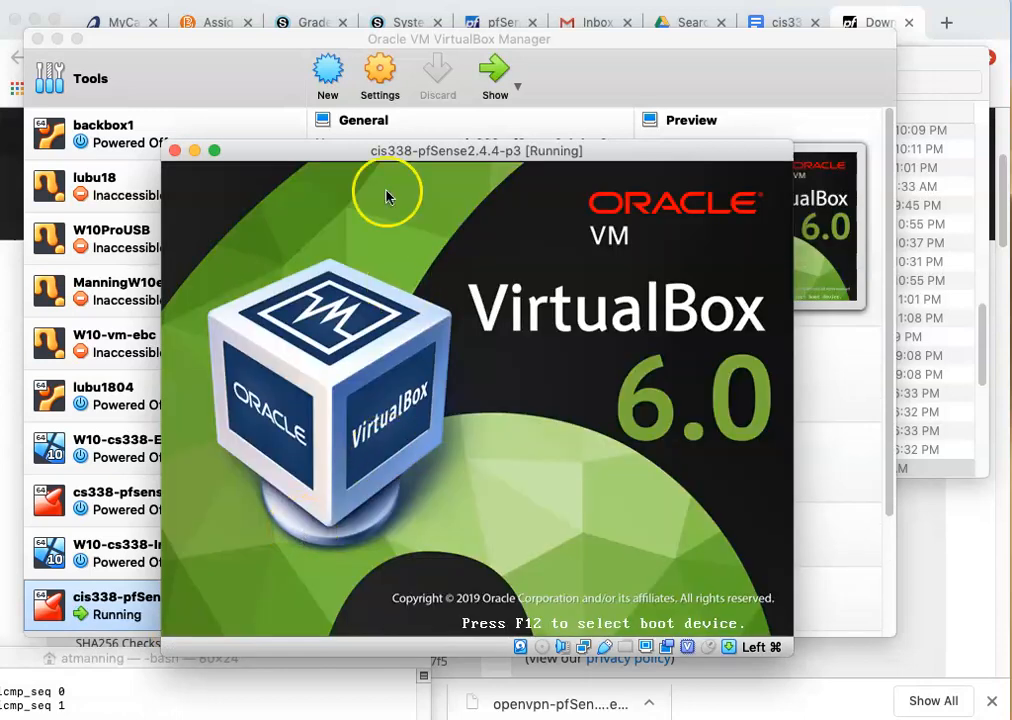
Move the cis338-pfSense2.4.4-p3 console window higher on the screen and give it the keyboard focus.
drag(361, 154, 365, 91)
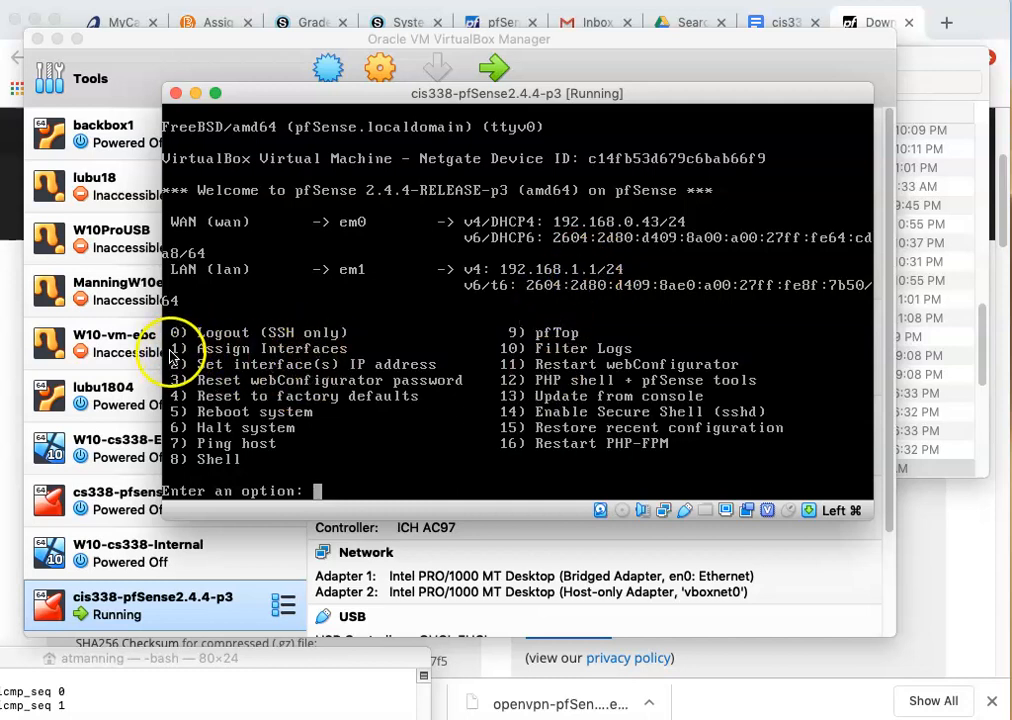
click(374, 403)
click(528, 410)
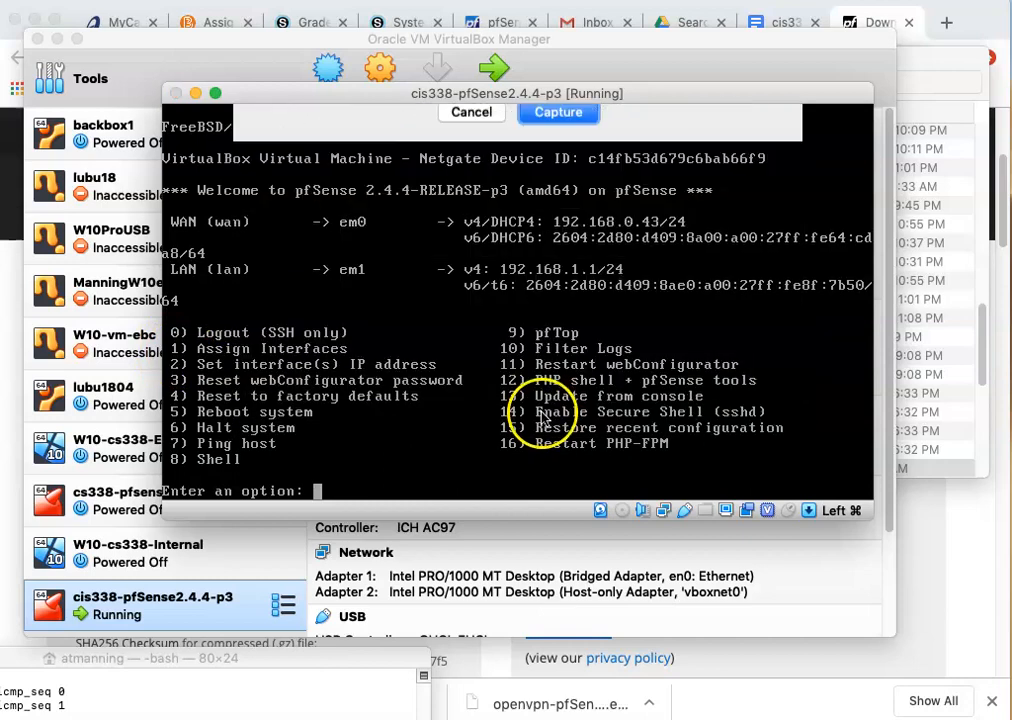
Go through assigning em0 as WAN and em1 as LAN without VLANs, declining to proceed with the proposed assignment.
text(1)
key(Return)
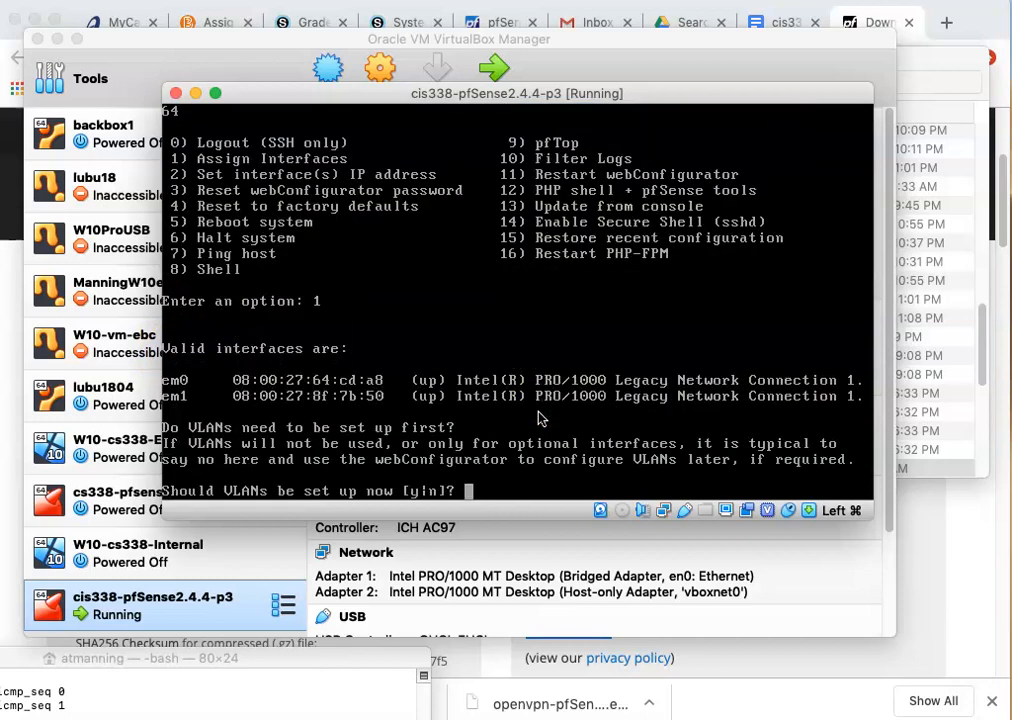
text(n)
key(Return)
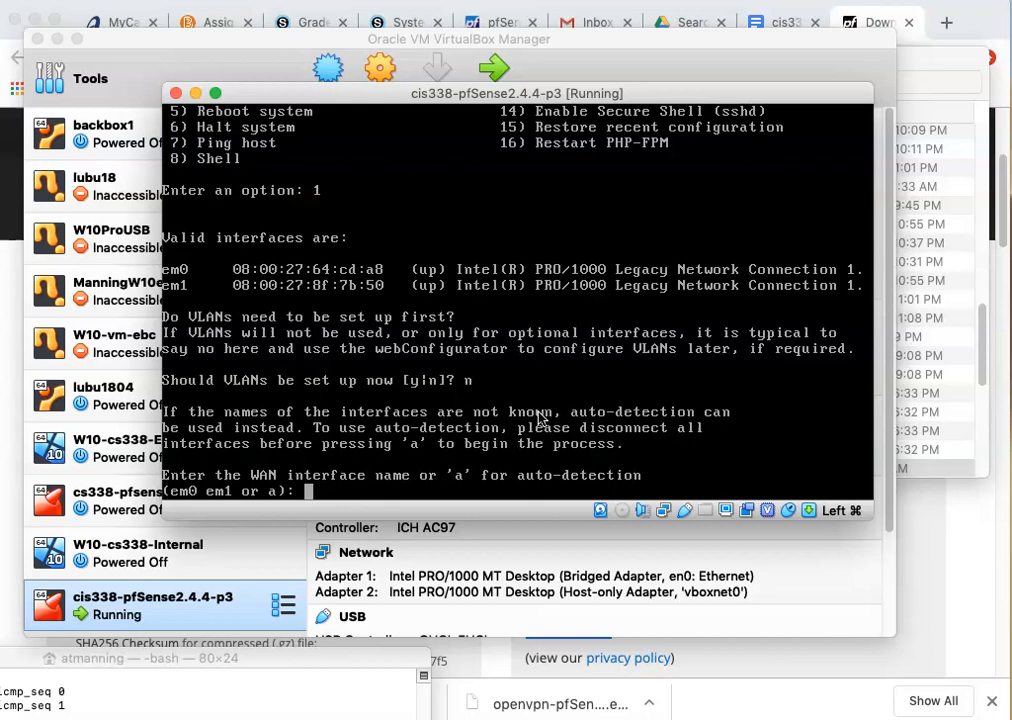
text(em0)
key(Return)
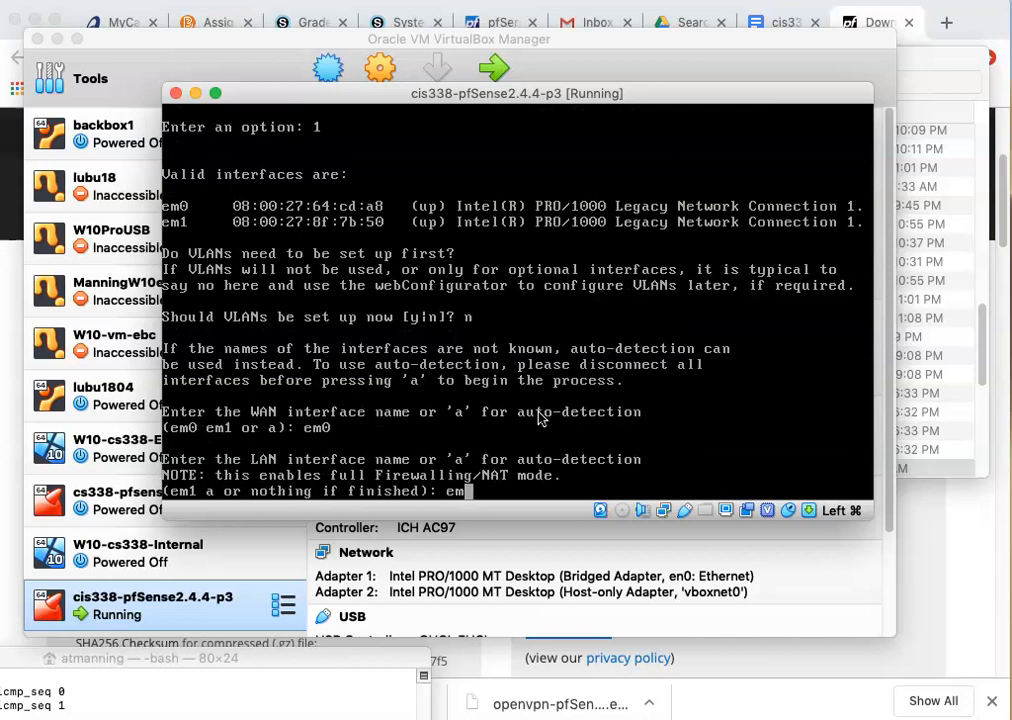
text(em1)
key(Return)
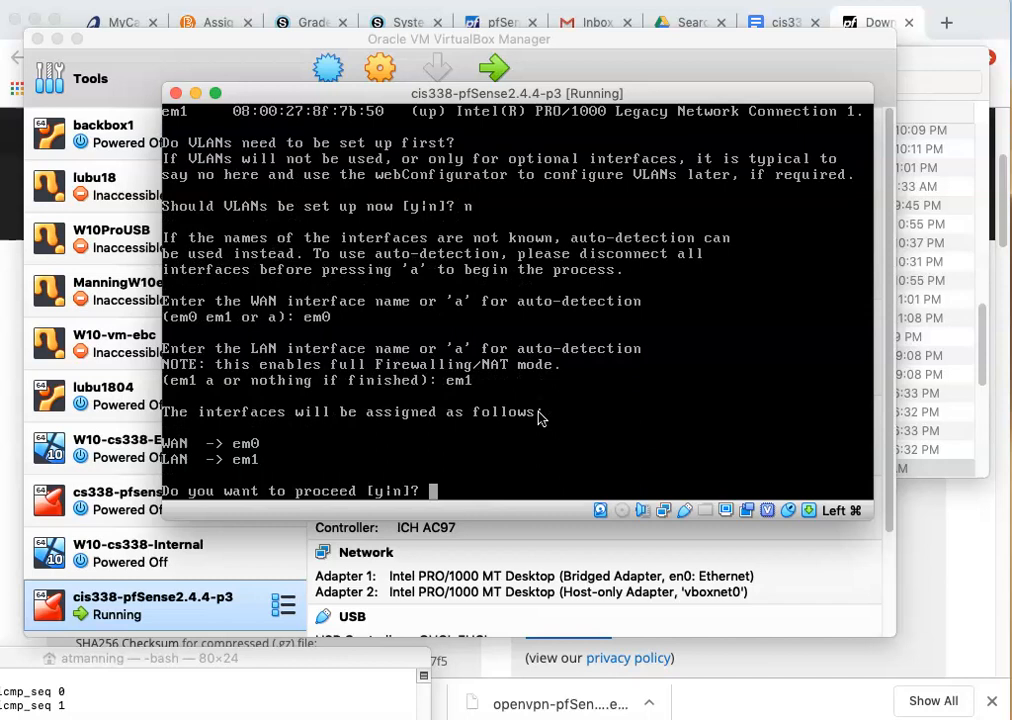
text(n)
key(Return)
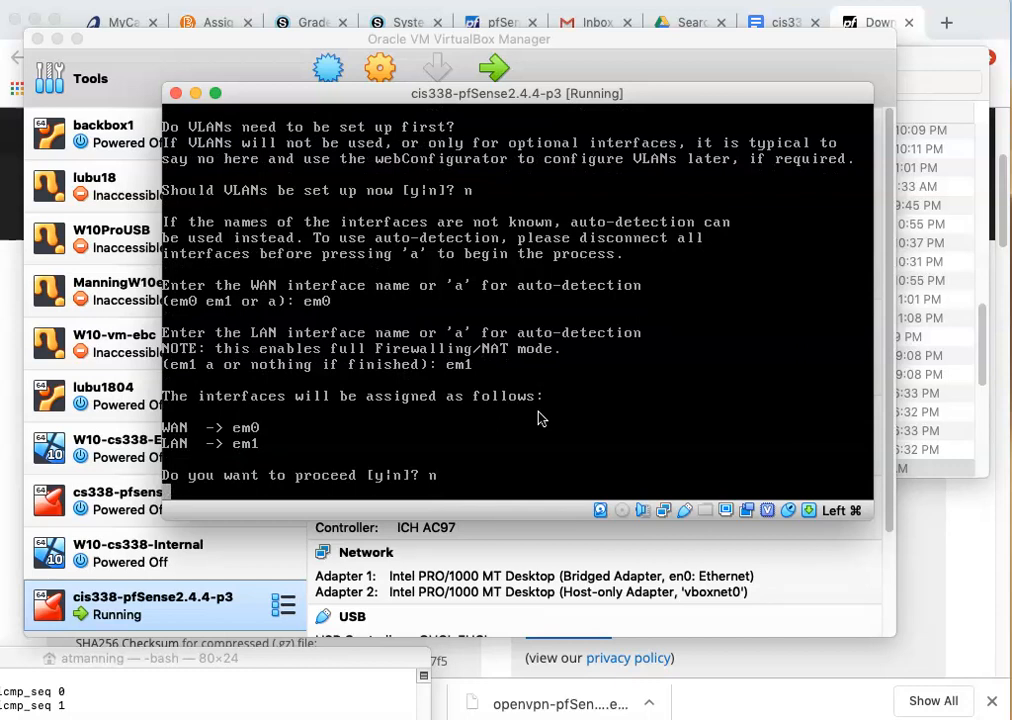
key(Return)
key(Return)
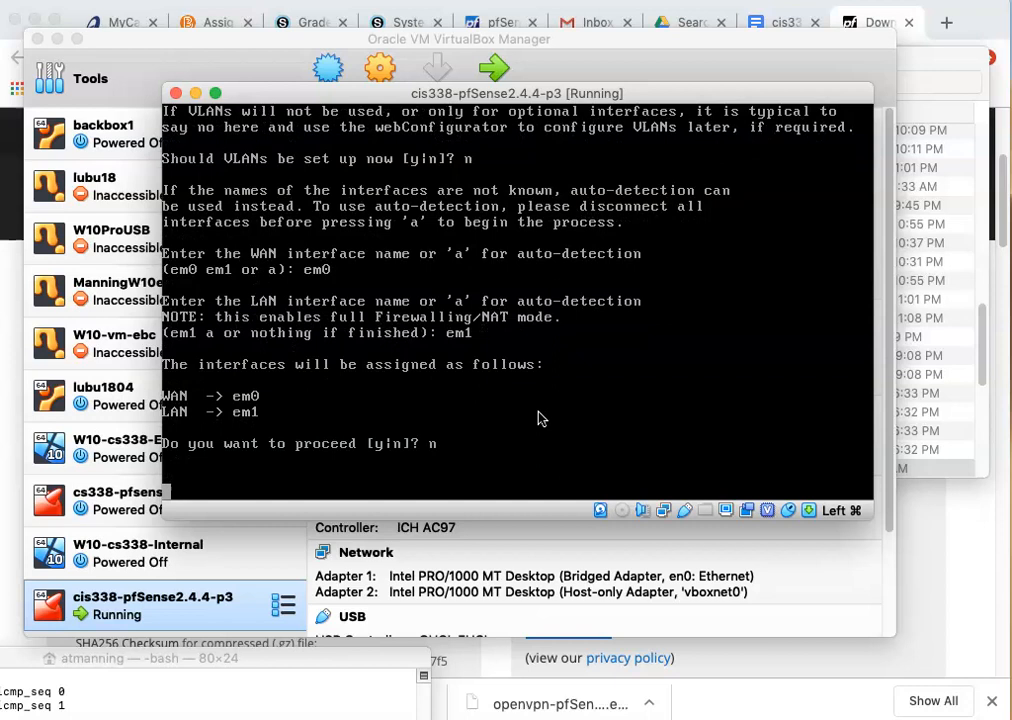
key(Return)
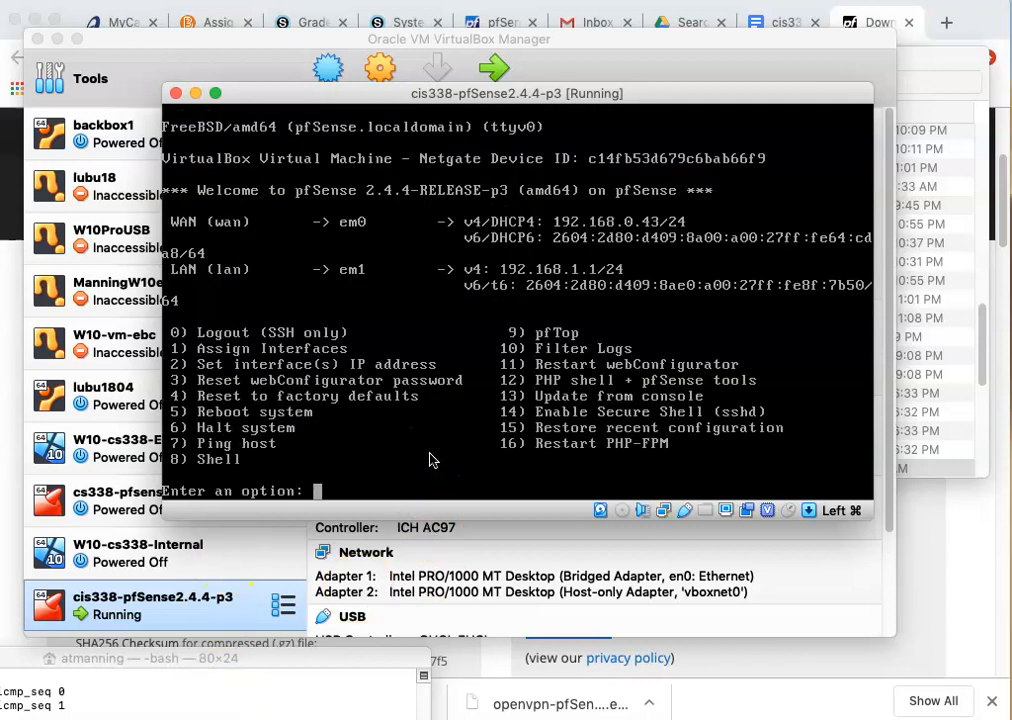
Set the LAN interface's IPv4 address to 192.168.56.2 with a 24-bit subnet, no upstream gateway and no IPv6 address.
text(2)
key(Return)
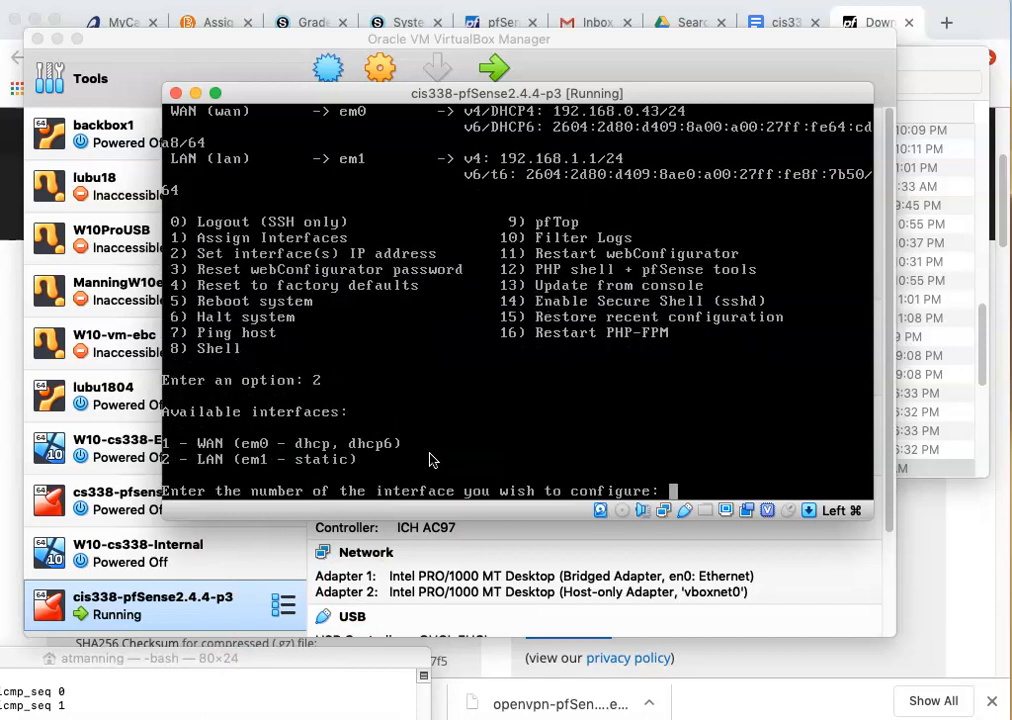
text(2)
key(Return)
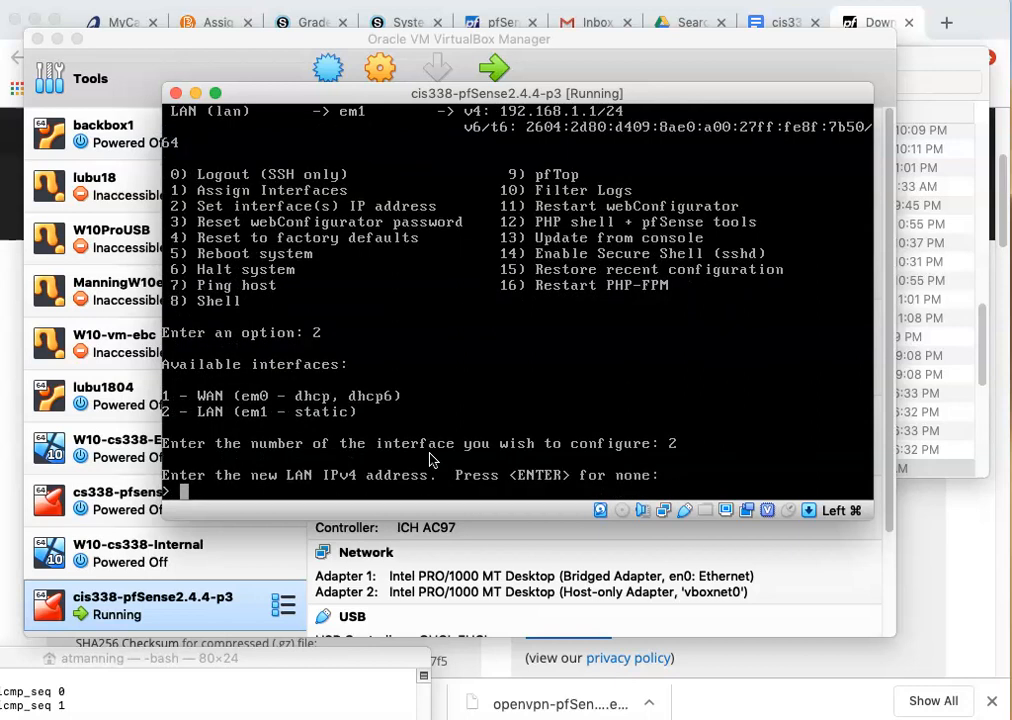
text(192.168.56.)
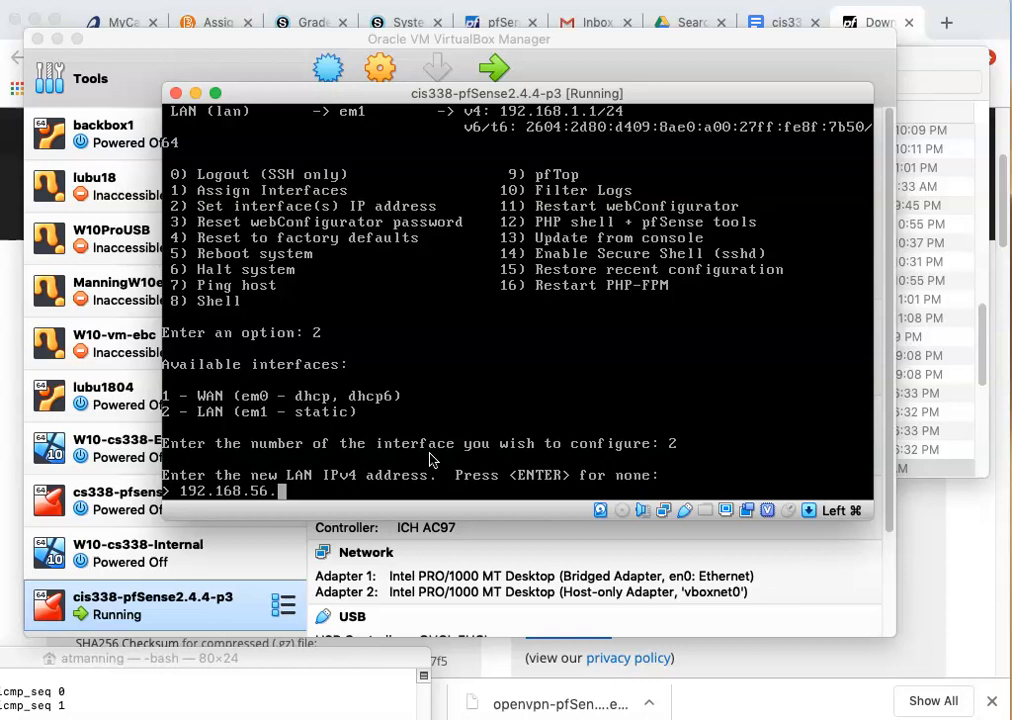
text(2)
key(Return)
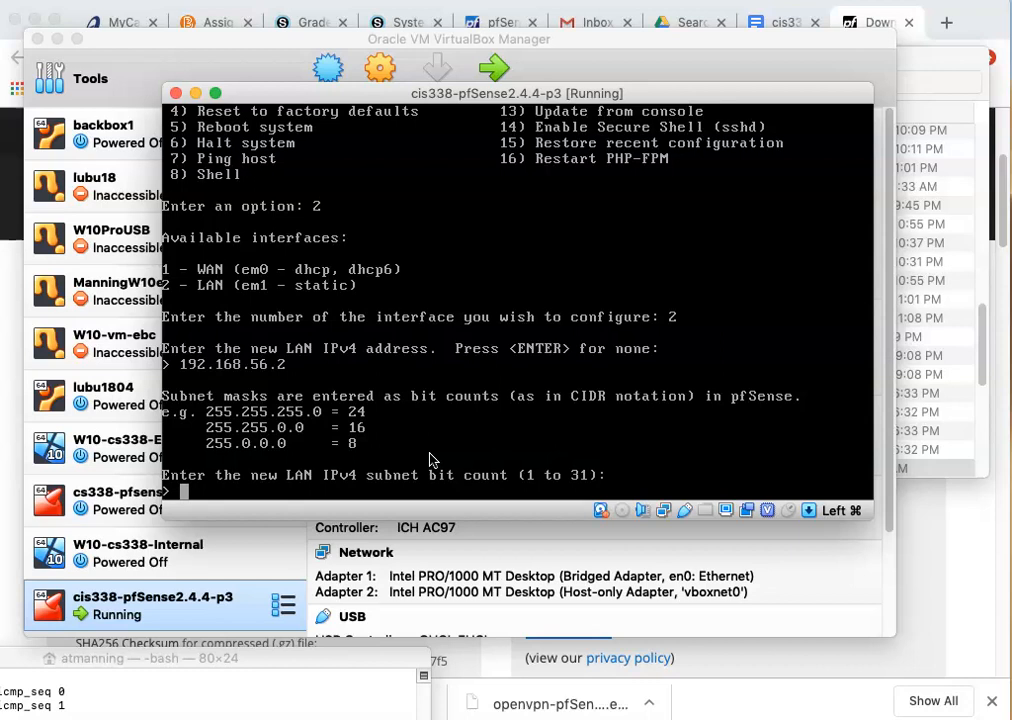
text(24)
key(Return)
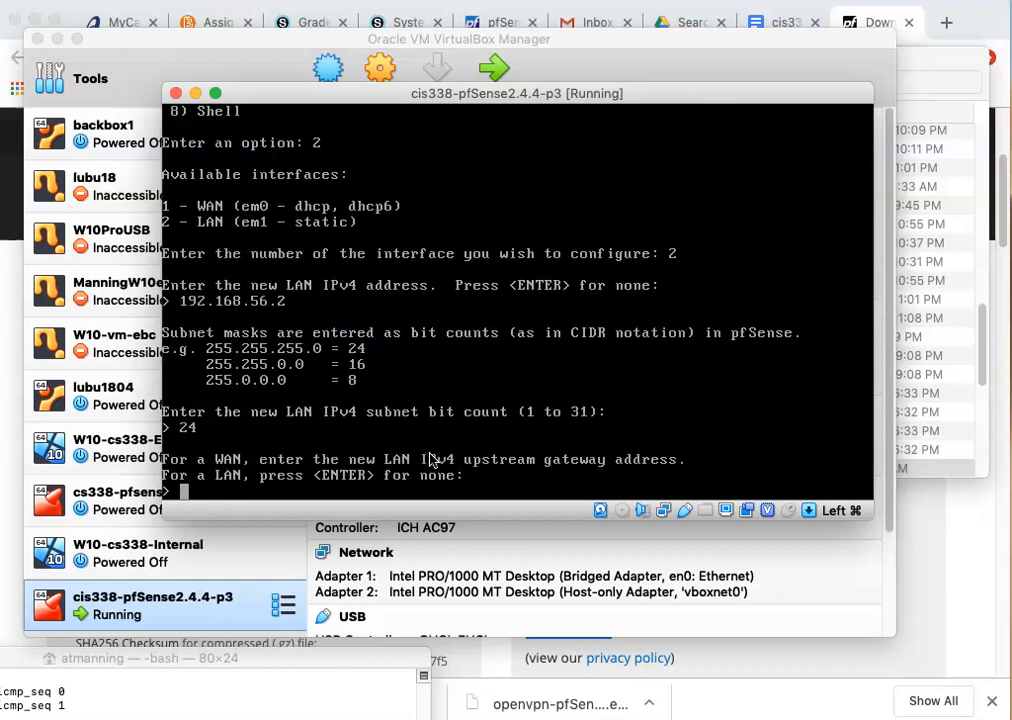
key(Return)
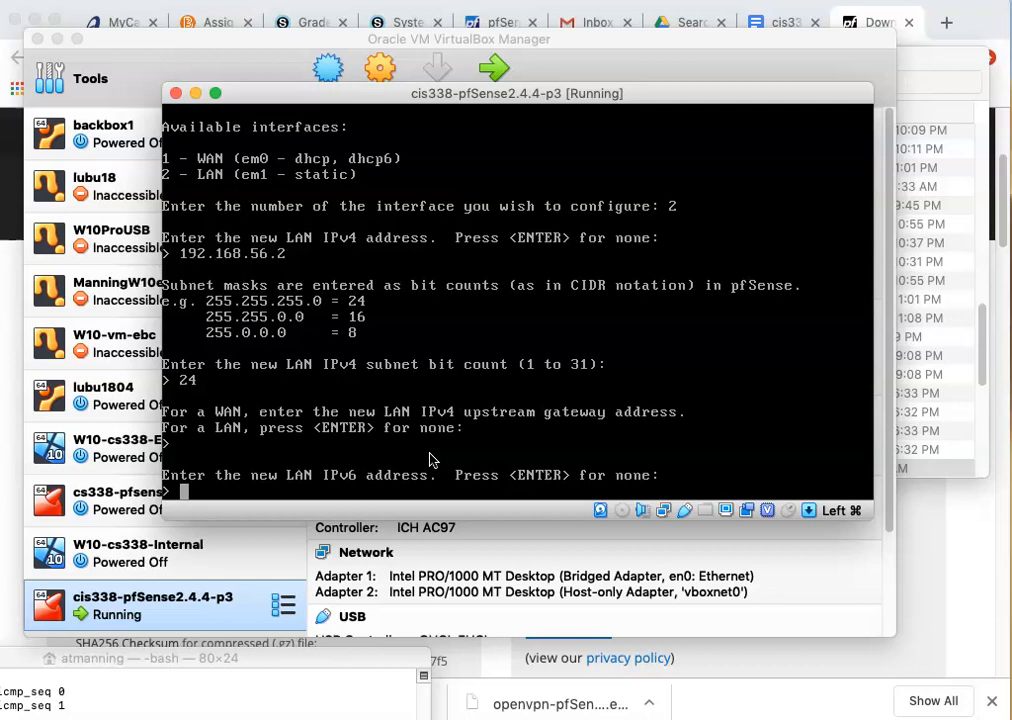
key(Return)
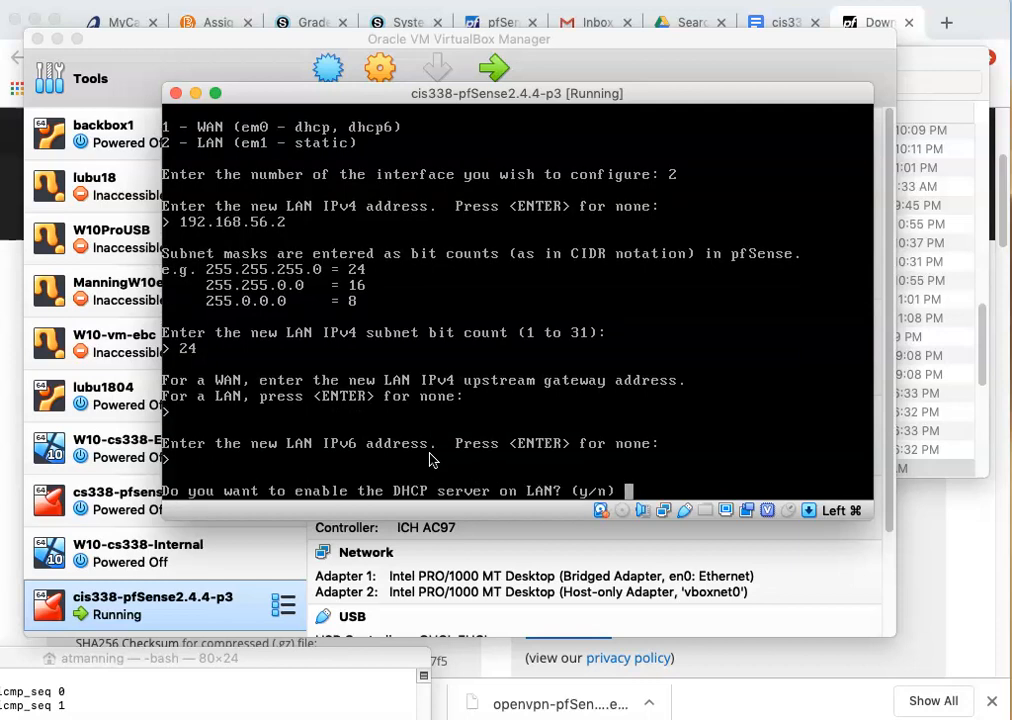
Enable the DHCP server on LAN with the client address range 192.168.56.50 to 192.168.56.99.
text(y)
key(Return)
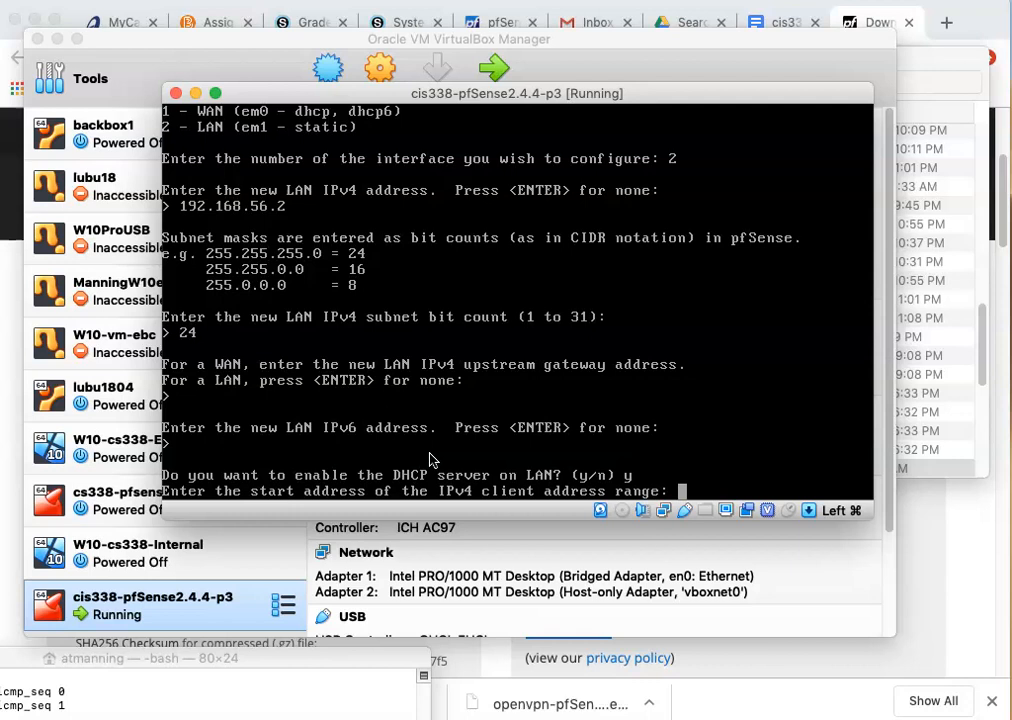
text(192.168.56)
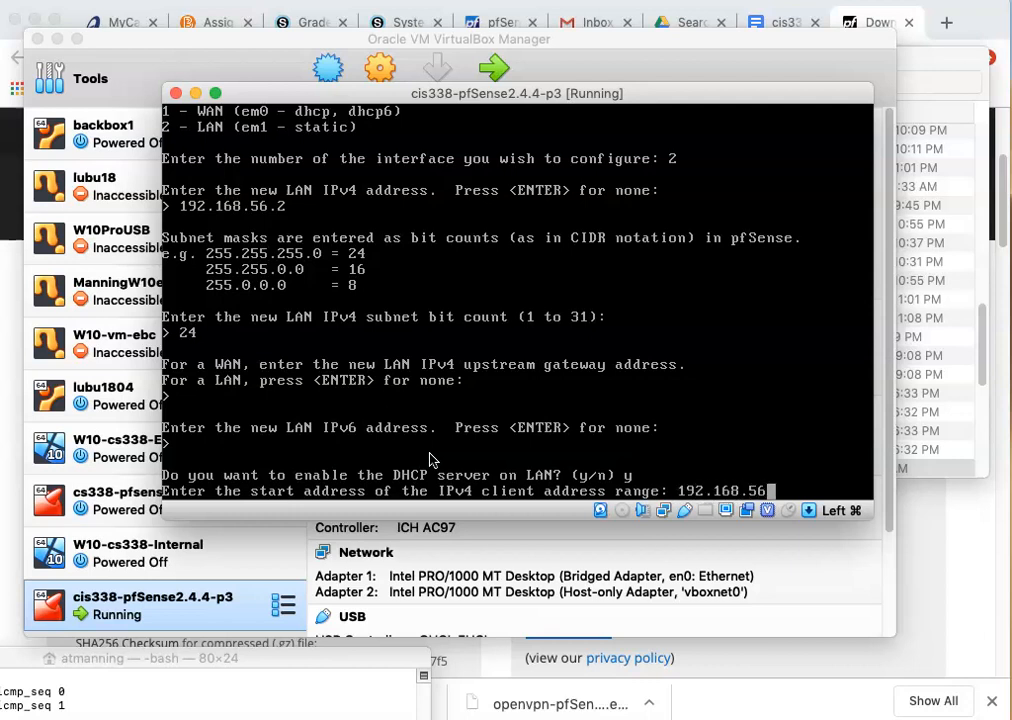
text(.50)
key(Return)
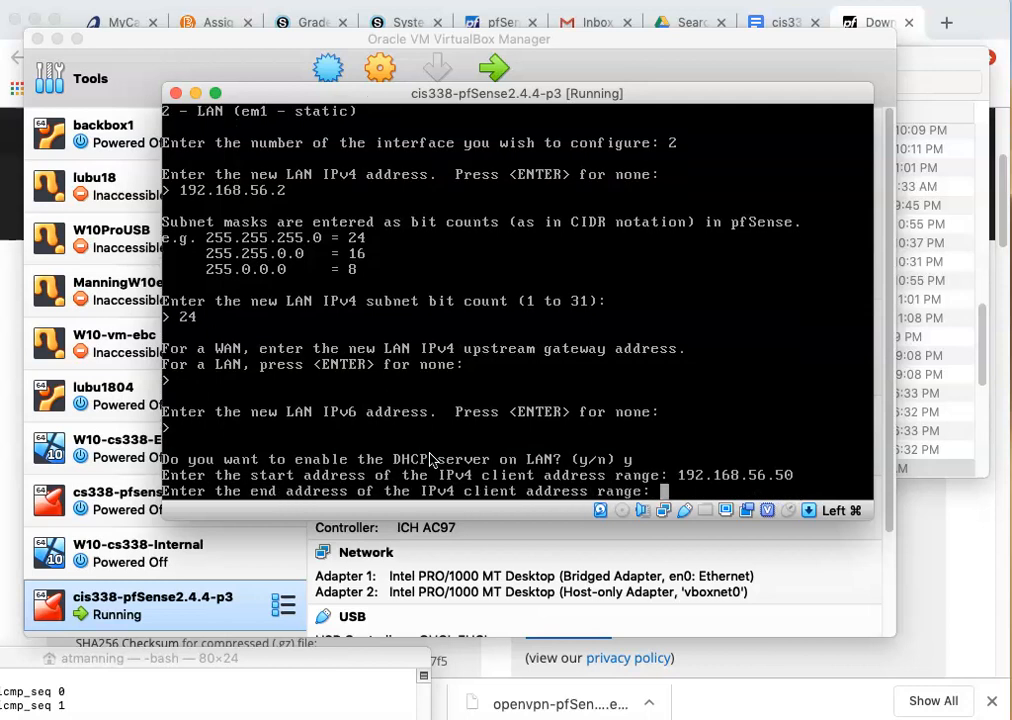
text(192.168)
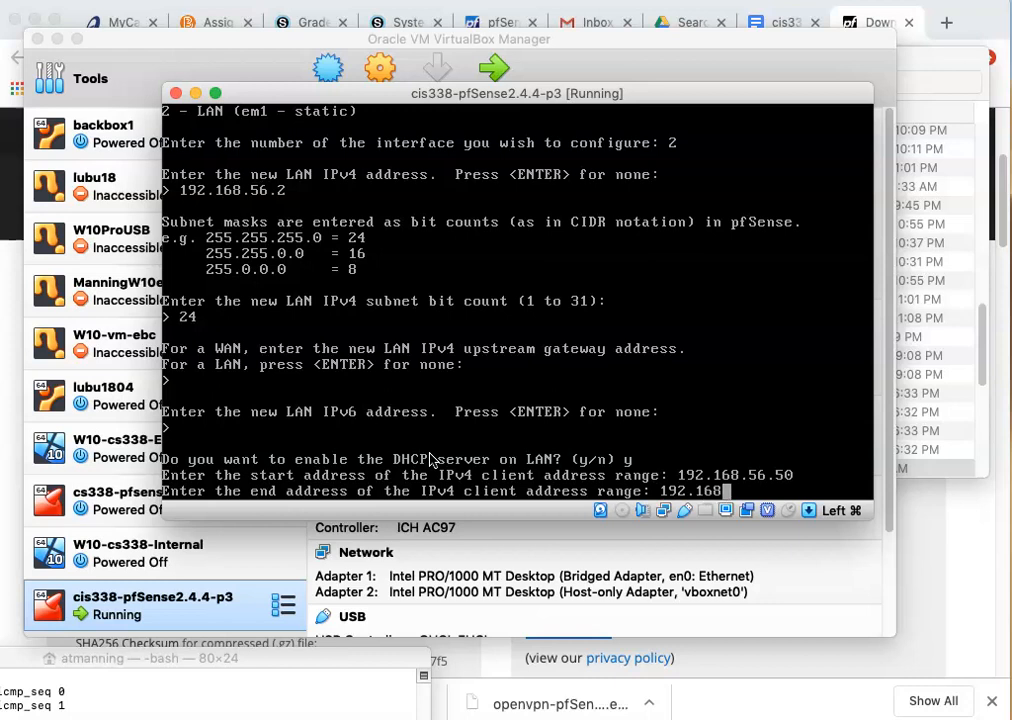
text(.56.99)
key(Return)
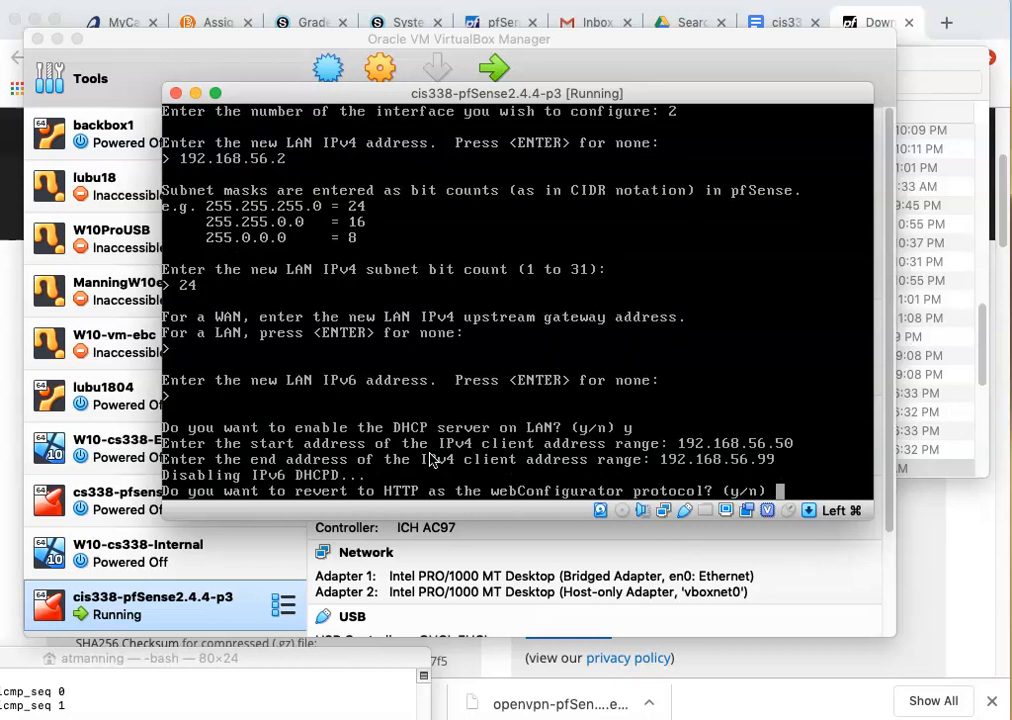
Revert the webConfigurator protocol to HTTP and return to the pfSense console menu.
text(y)
key(Return)
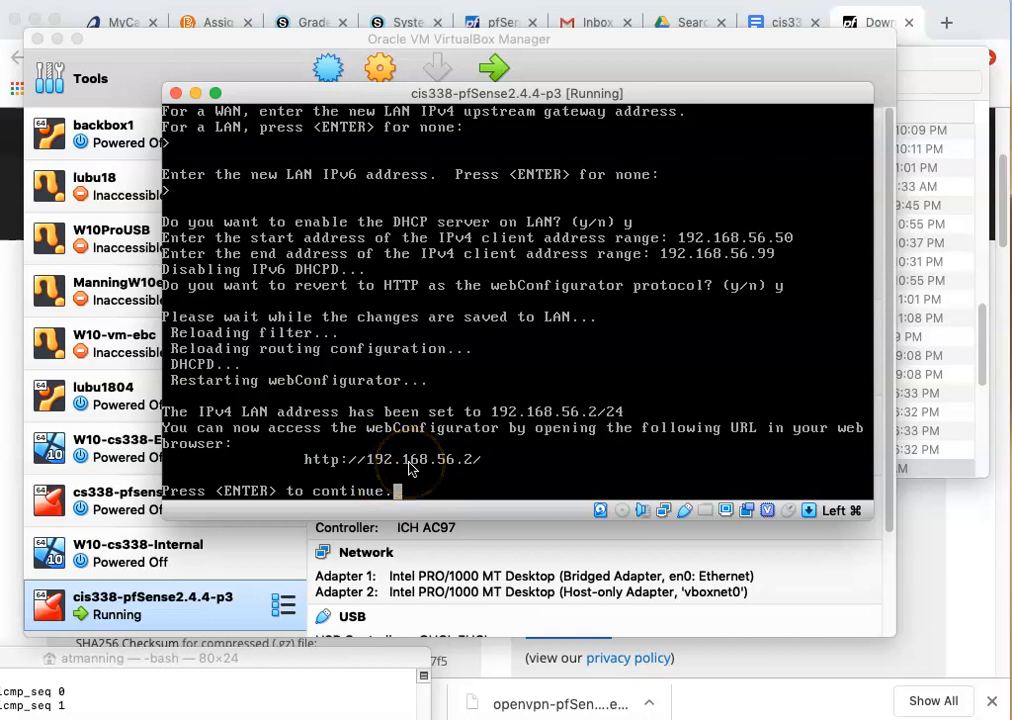
key(Return)
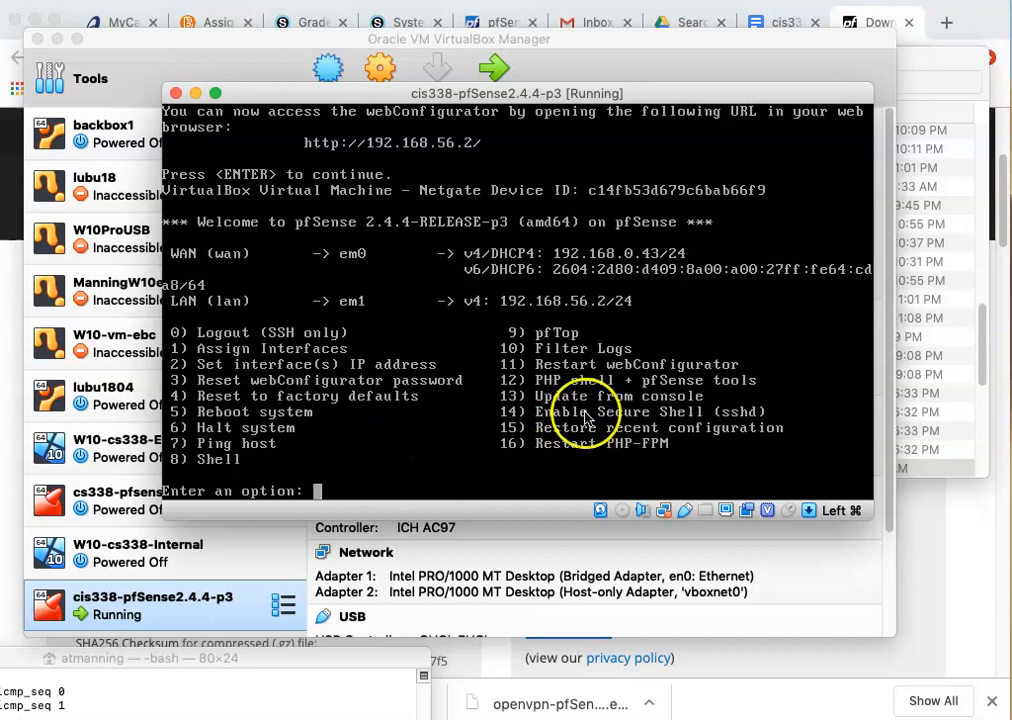
Enable Secure Shell (sshd) on pfSense from the console menu.
text(14)
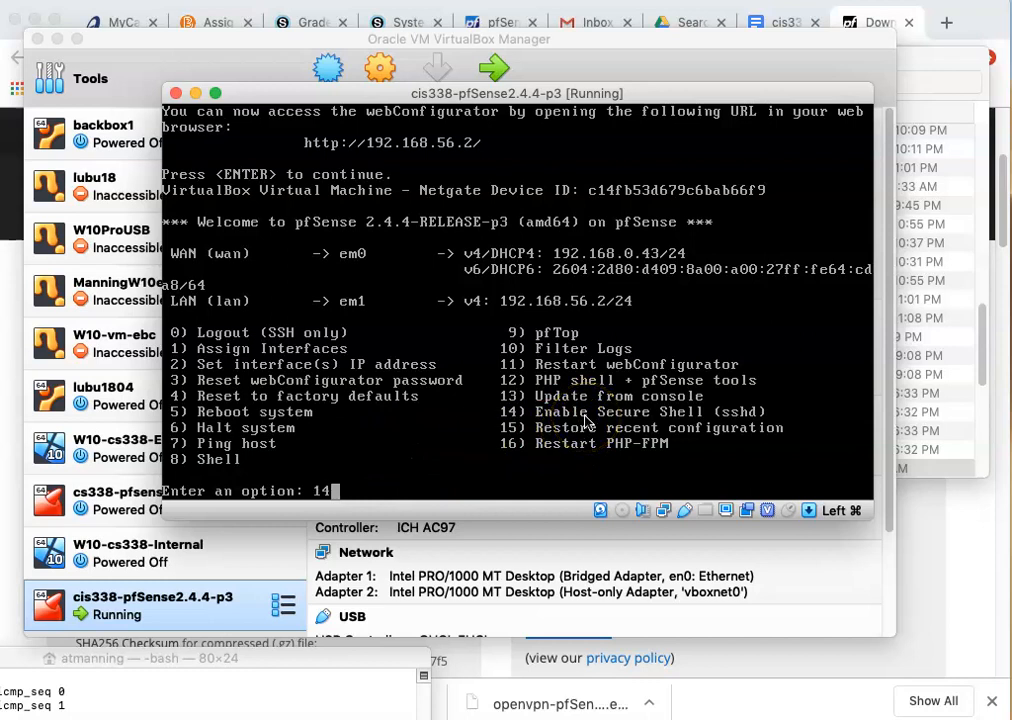
key(Return)
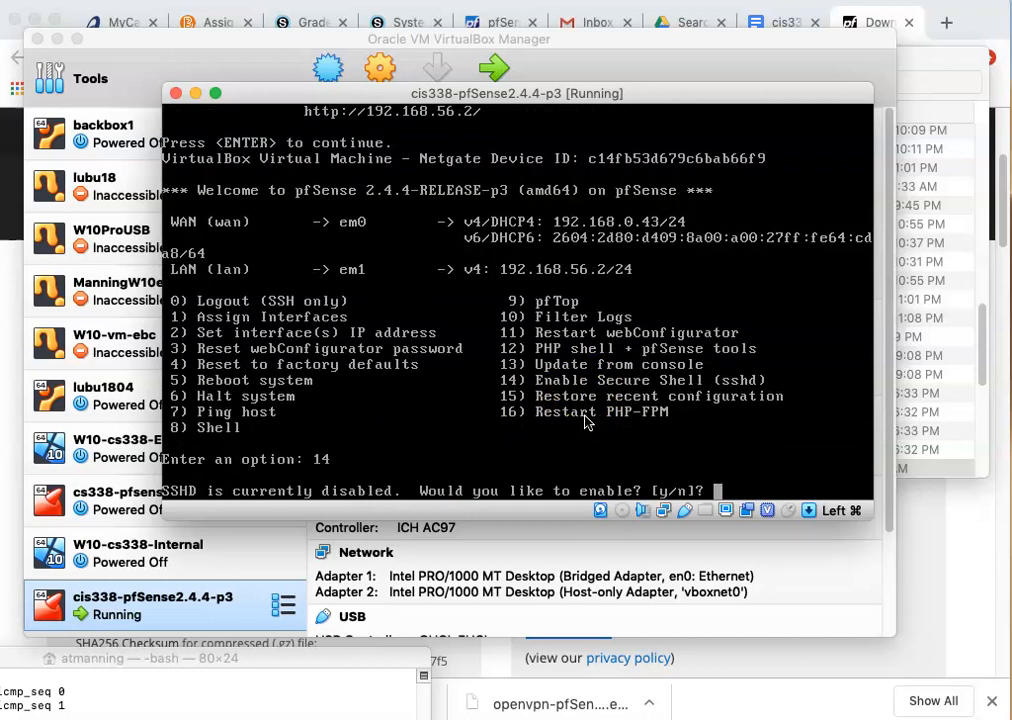
text(y)
key(Return)
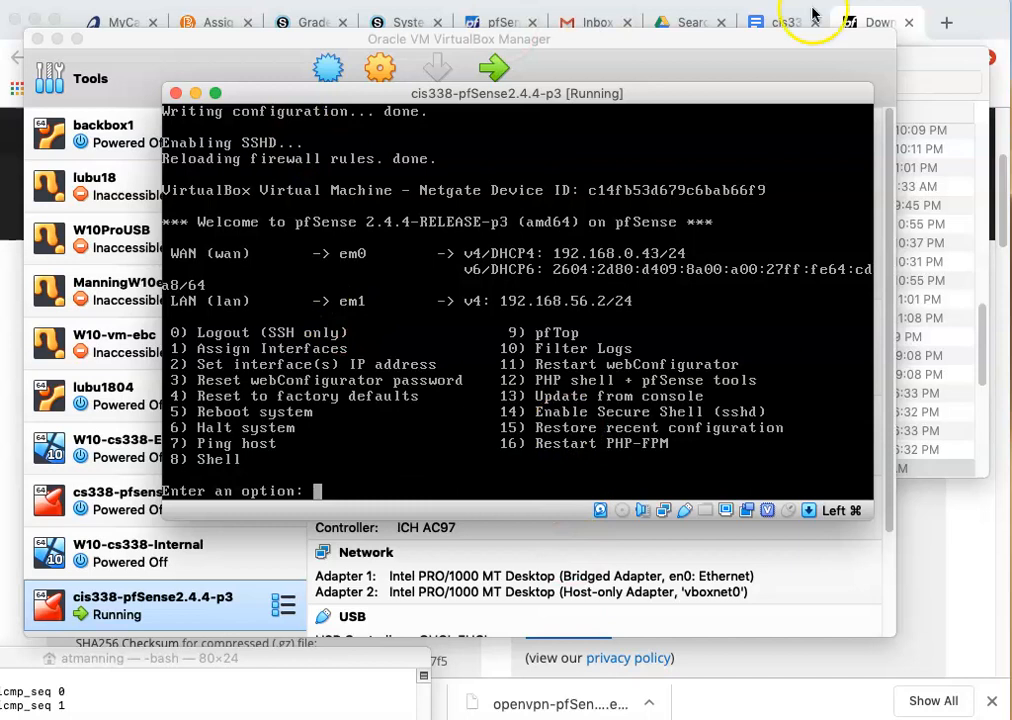
Switch to Chrome and open the pfSense webConfigurator at 192.168.56.2 in a new tab.
click(872, 22)
click(945, 22)
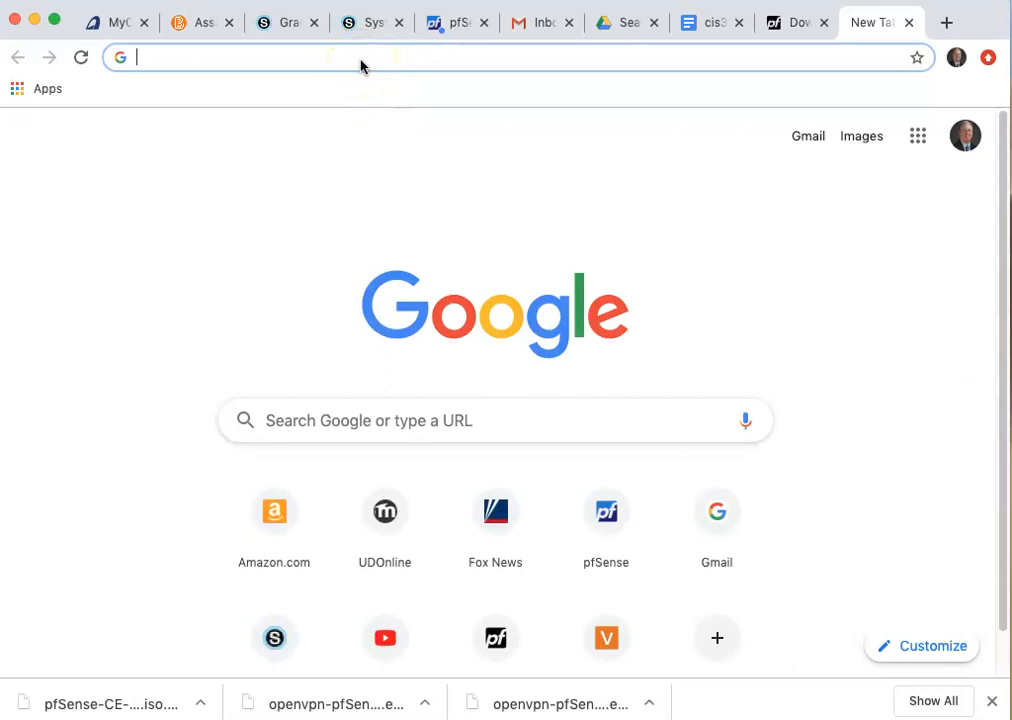
text(192.1)
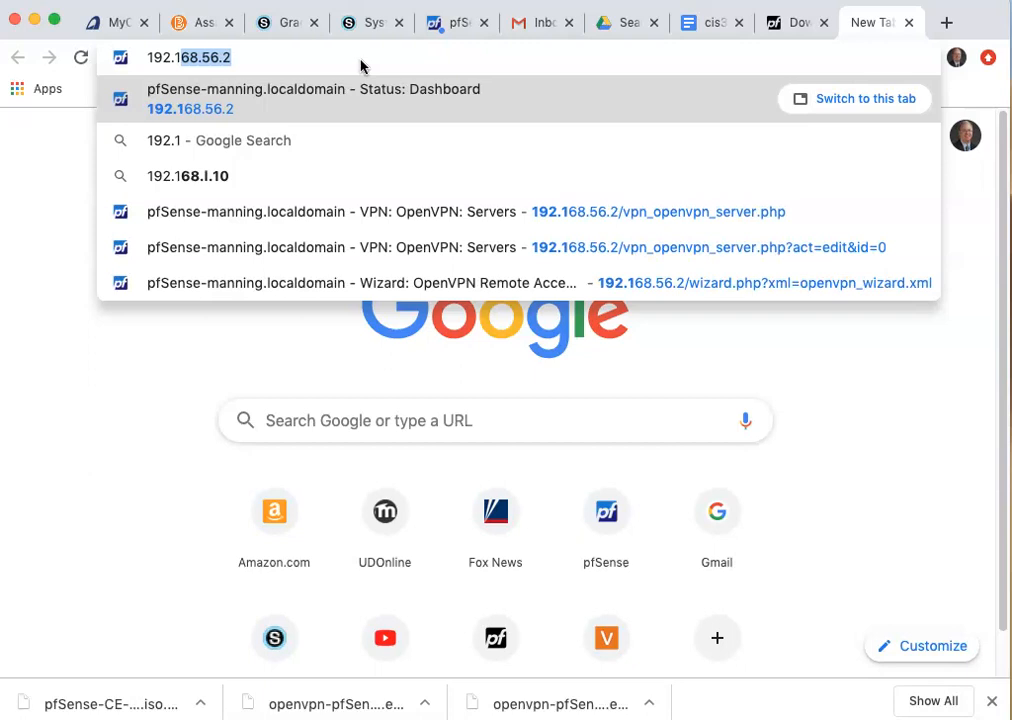
key(Return)
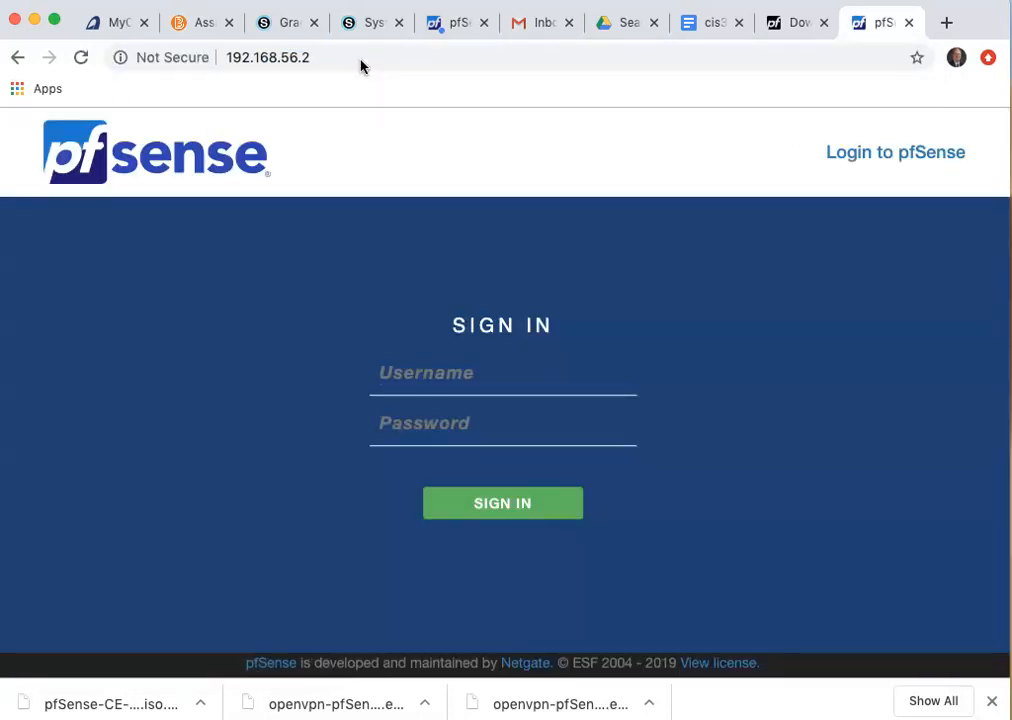
Sign in to pfSense with the username admin and the account password.
text(ad)
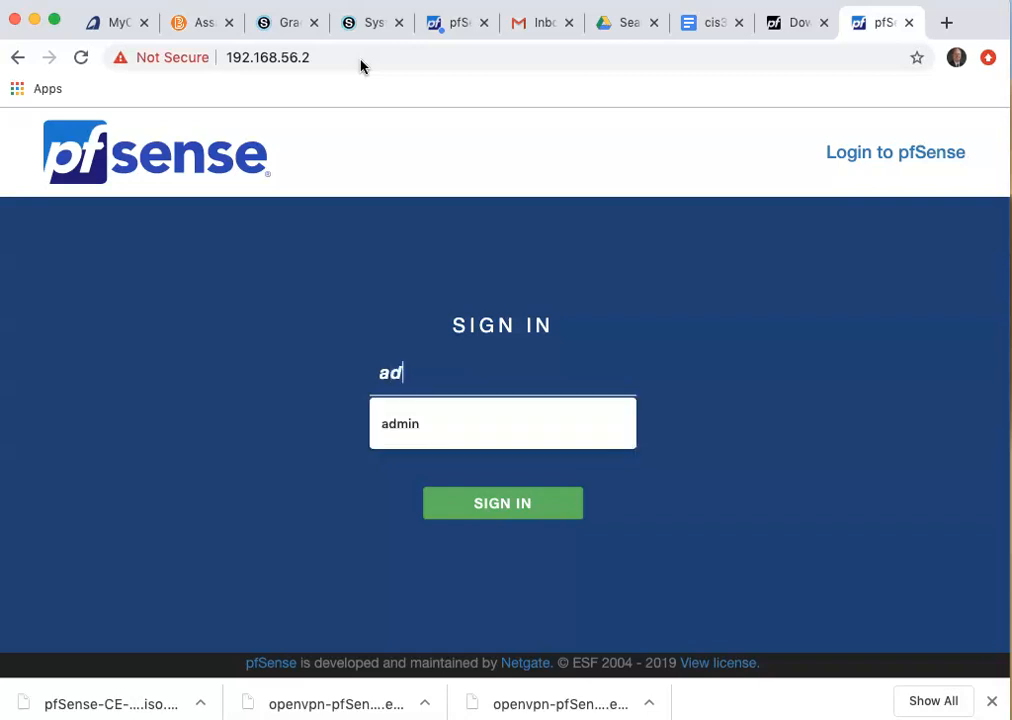
text(min)
key(Tab)
text(pfs)
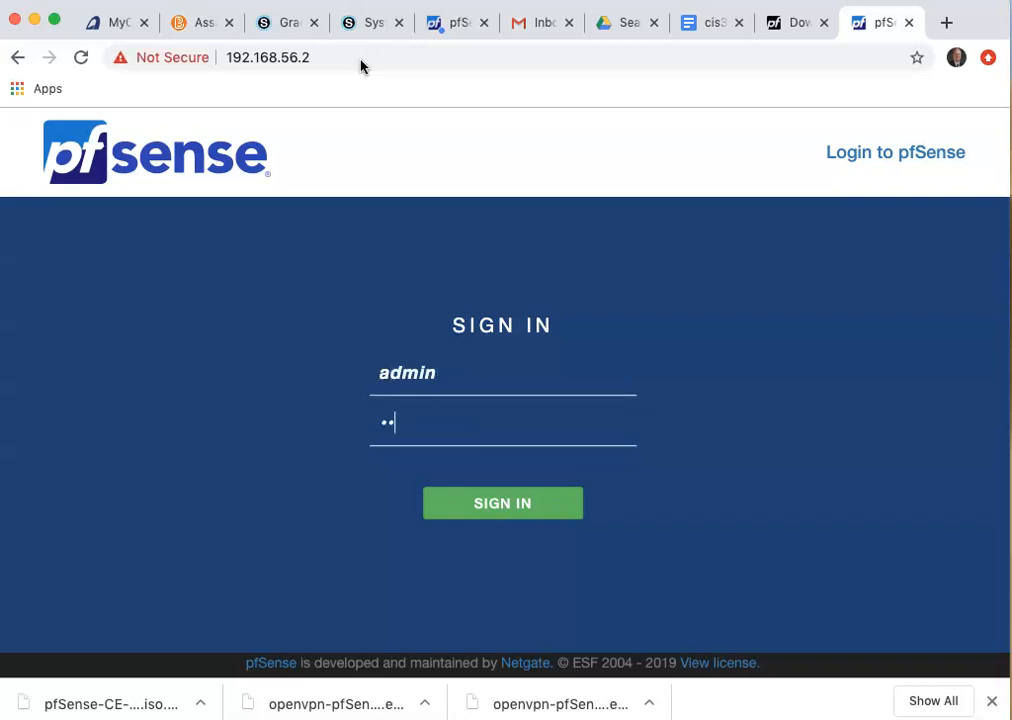
text(ense)
key(Return)
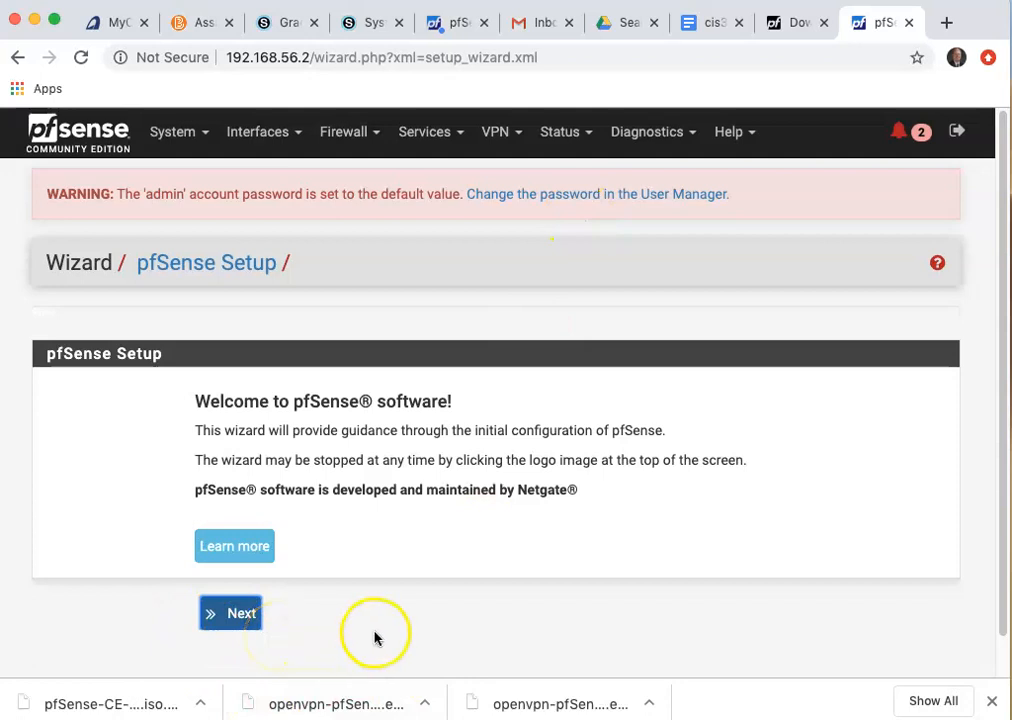
Advance the pfSense Setup wizard past the welcome and Netgate support pages to General Information.
click(240, 616)
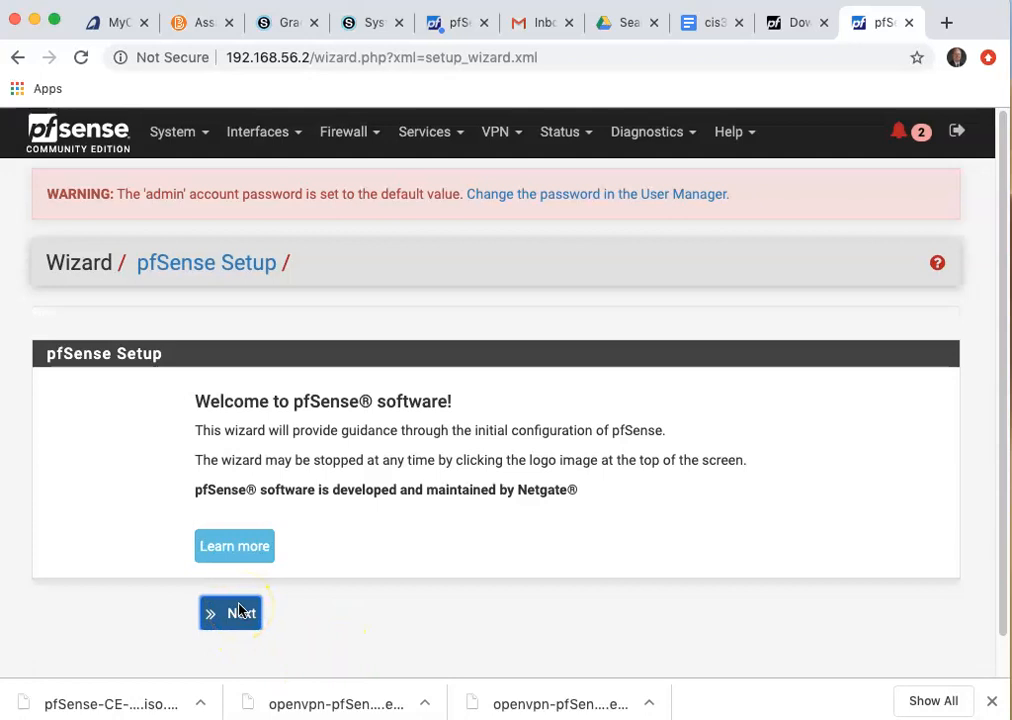
click(233, 612)
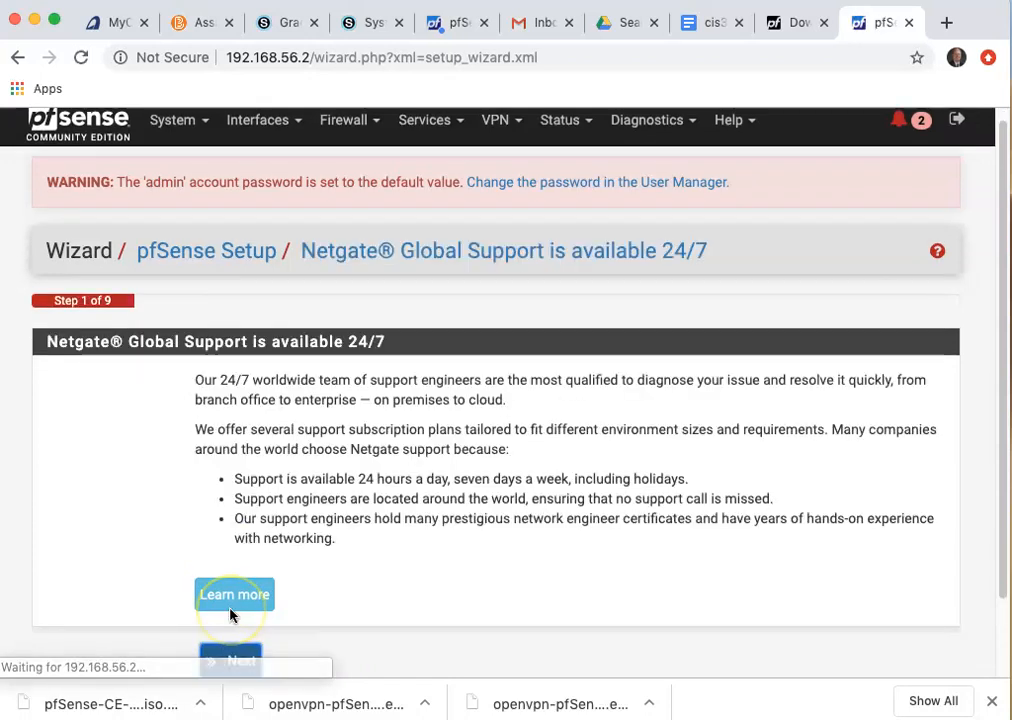
click(240, 660)
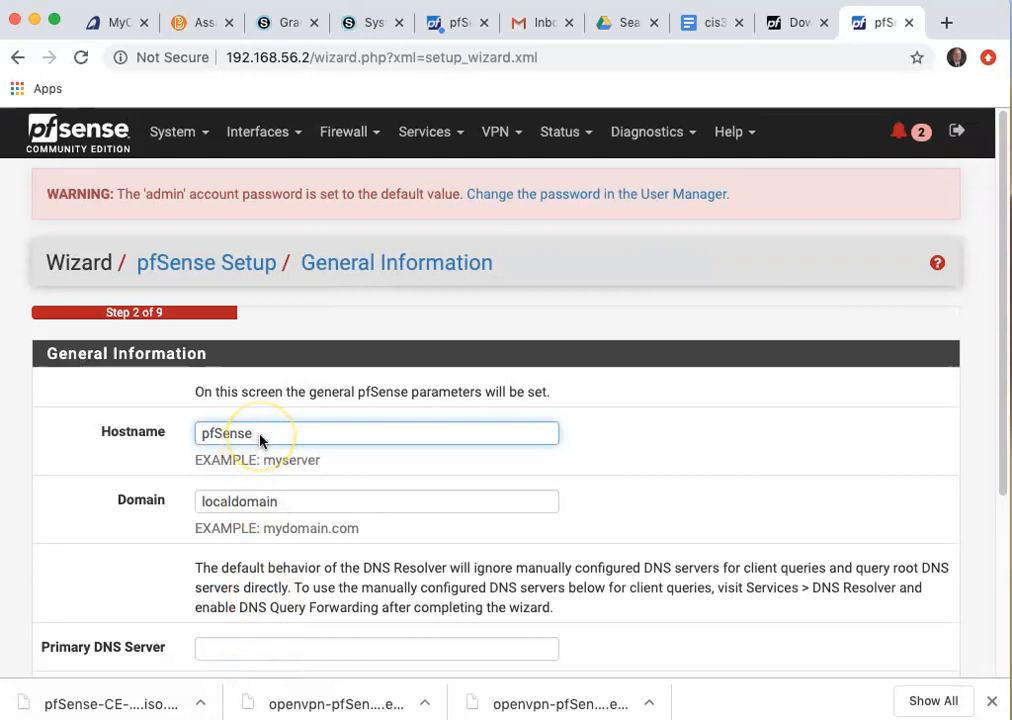
Set the hostname to pfSense-cis338, turn off Override DNS, and continue to the time server settings.
text(-cis338)
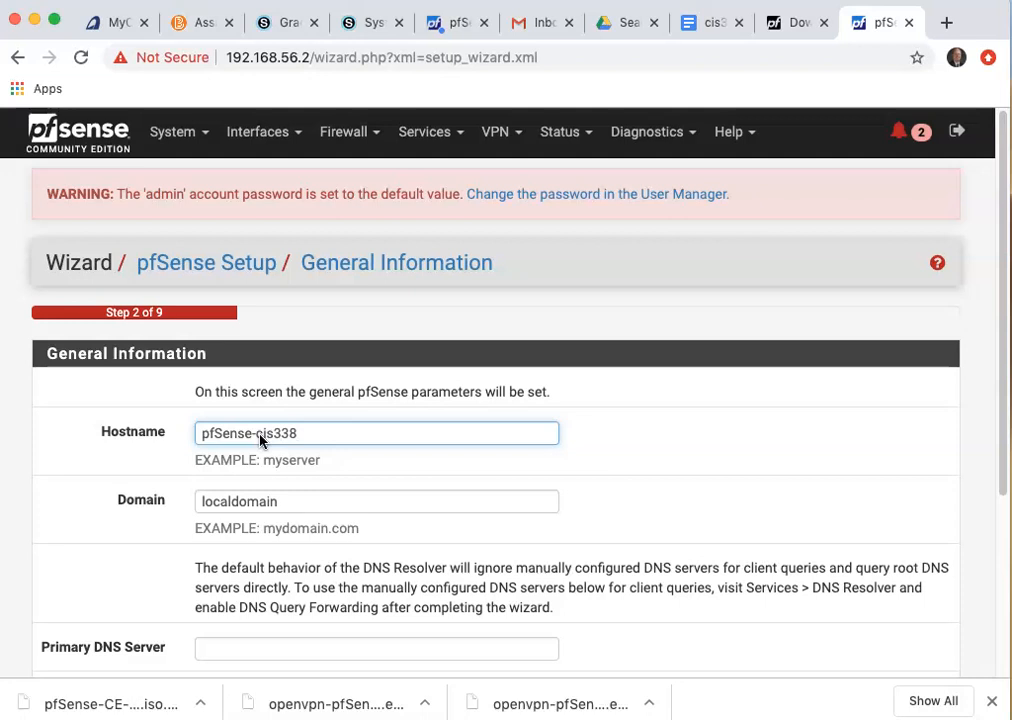
scroll(400, 500, down, 3)
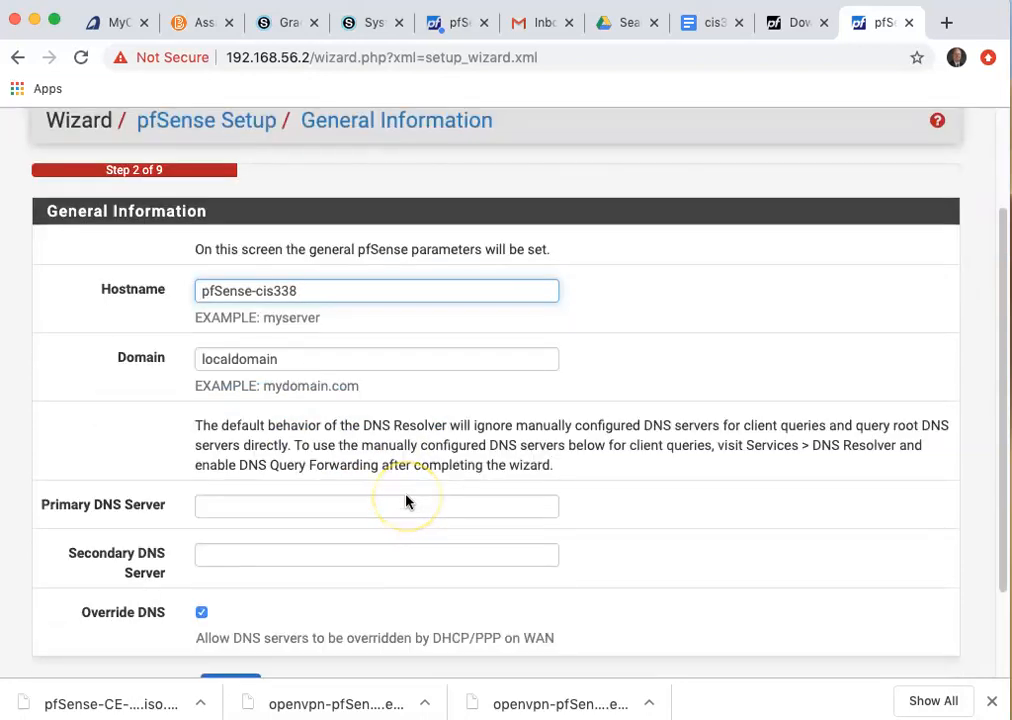
scroll(406, 500, down, 2)
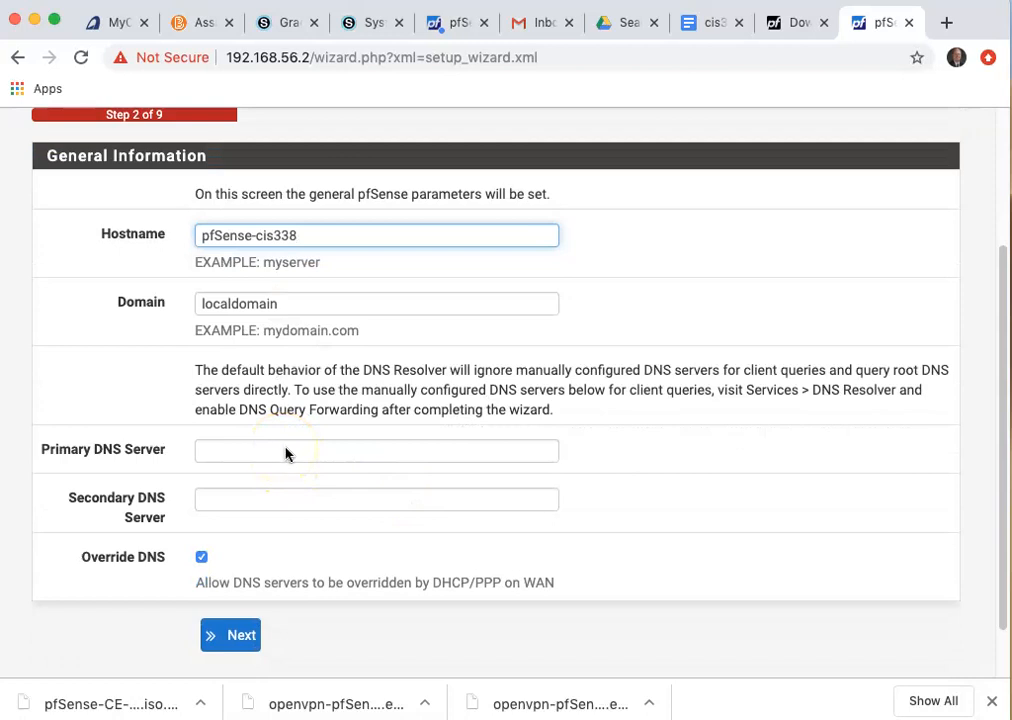
scroll(311, 462, down, 1)
scroll(311, 461, down, 2)
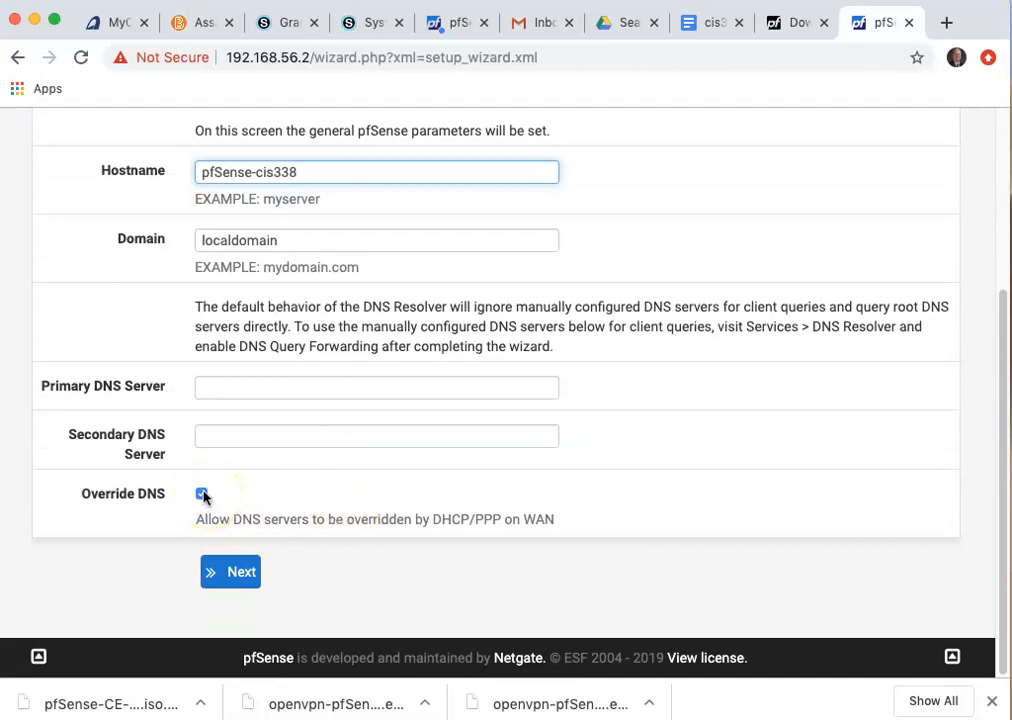
click(224, 508)
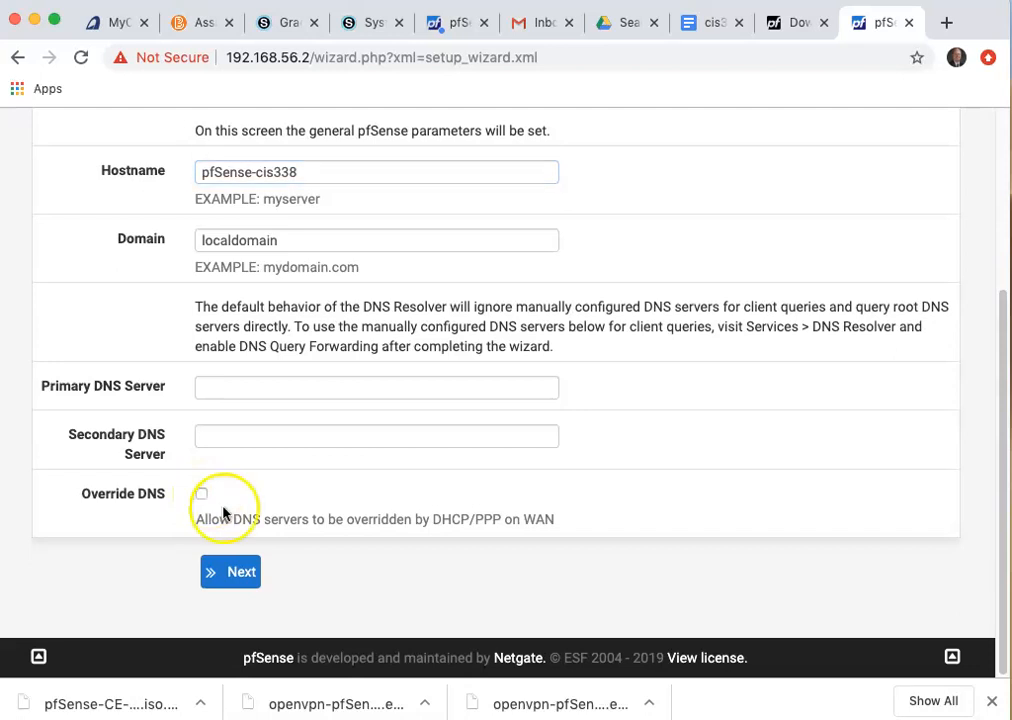
click(248, 572)
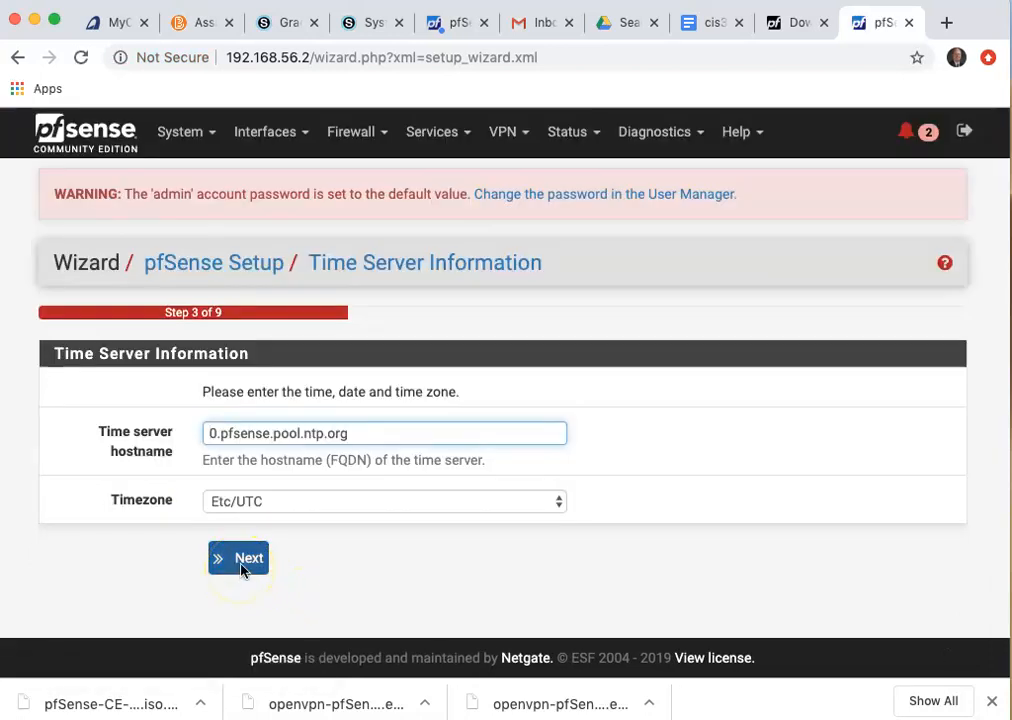
Set the timezone to America/Chicago and continue to the WAN interface settings.
click(271, 501)
scroll(279, 497, up, 20)
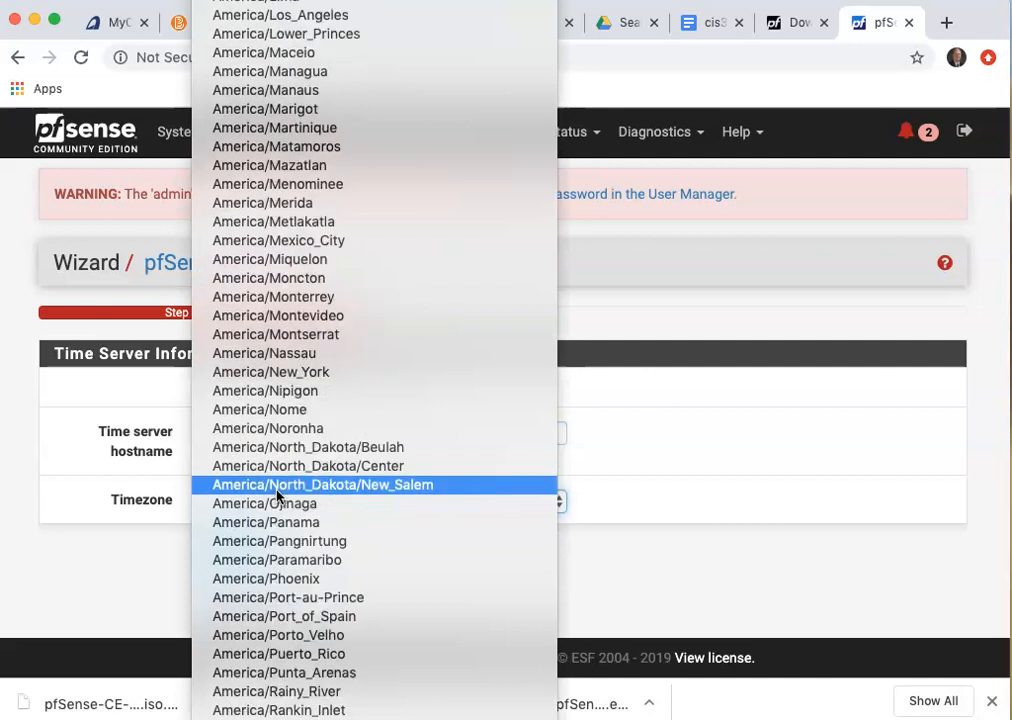
scroll(277, 496, up, 20)
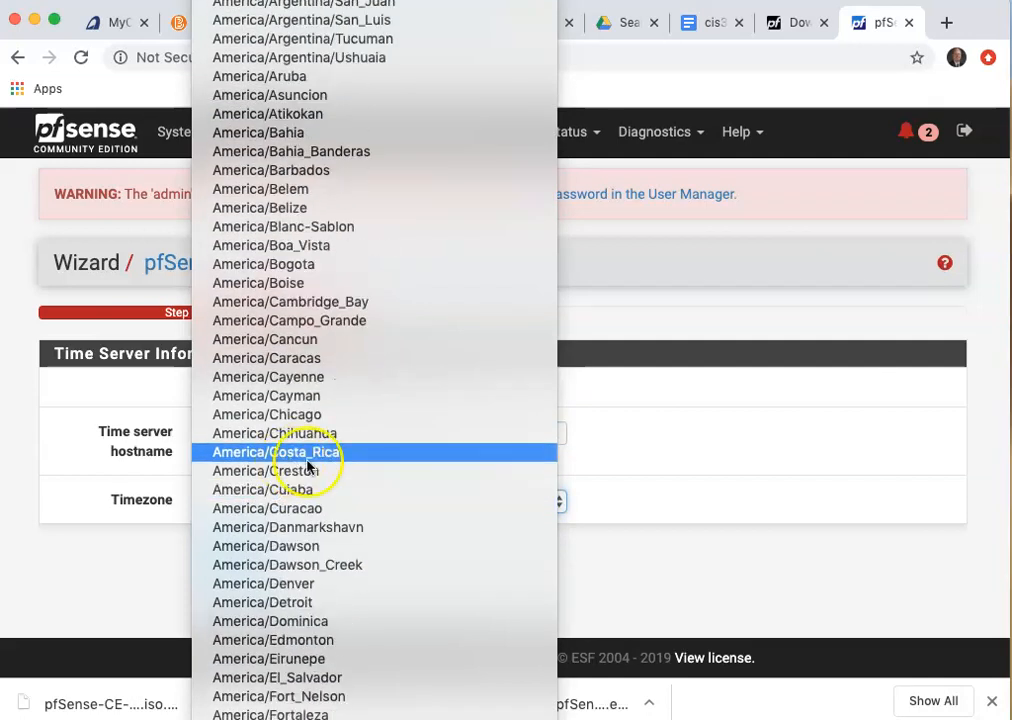
click(288, 415)
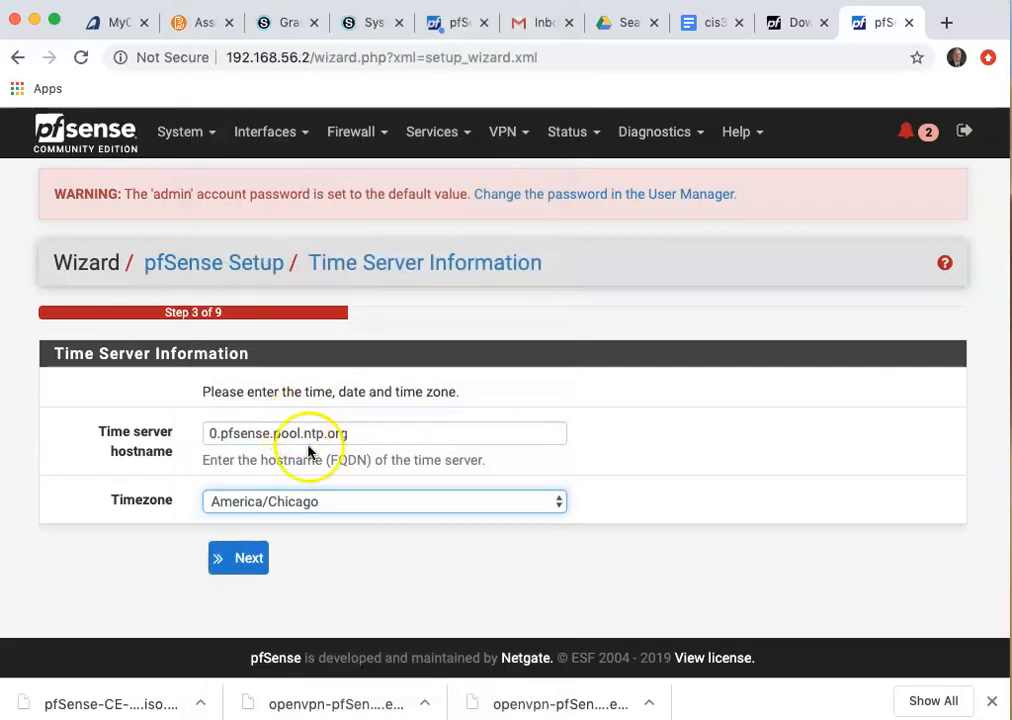
click(242, 560)
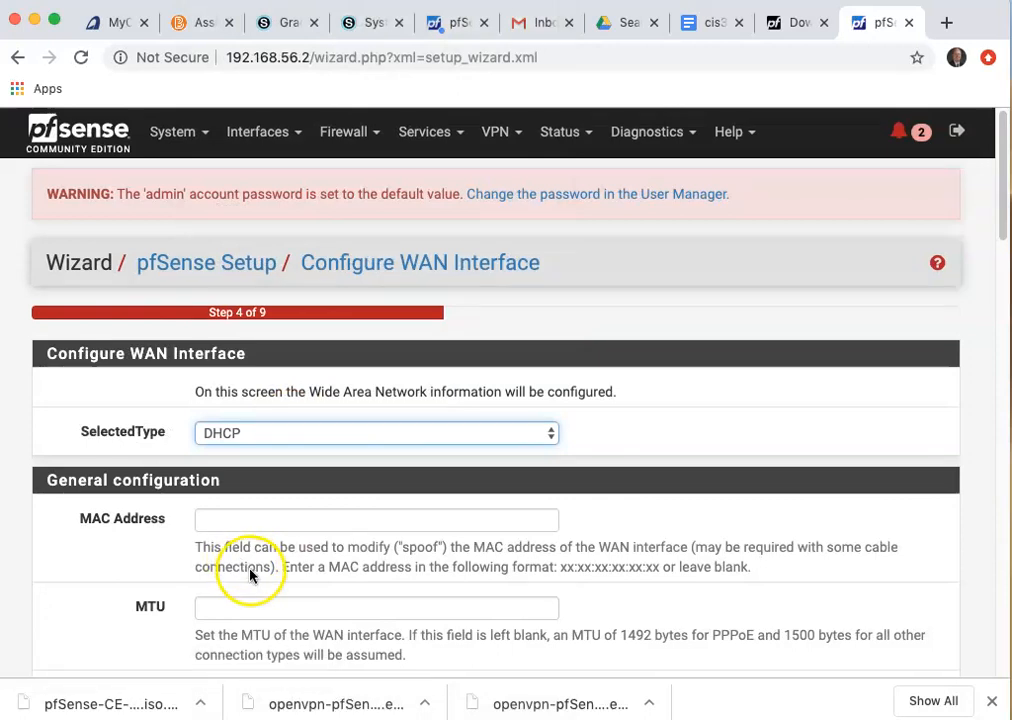
Turn off blocking of RFC1918 private networks on the WAN and continue past the LAN interface settings.
scroll(248, 576, down, 5)
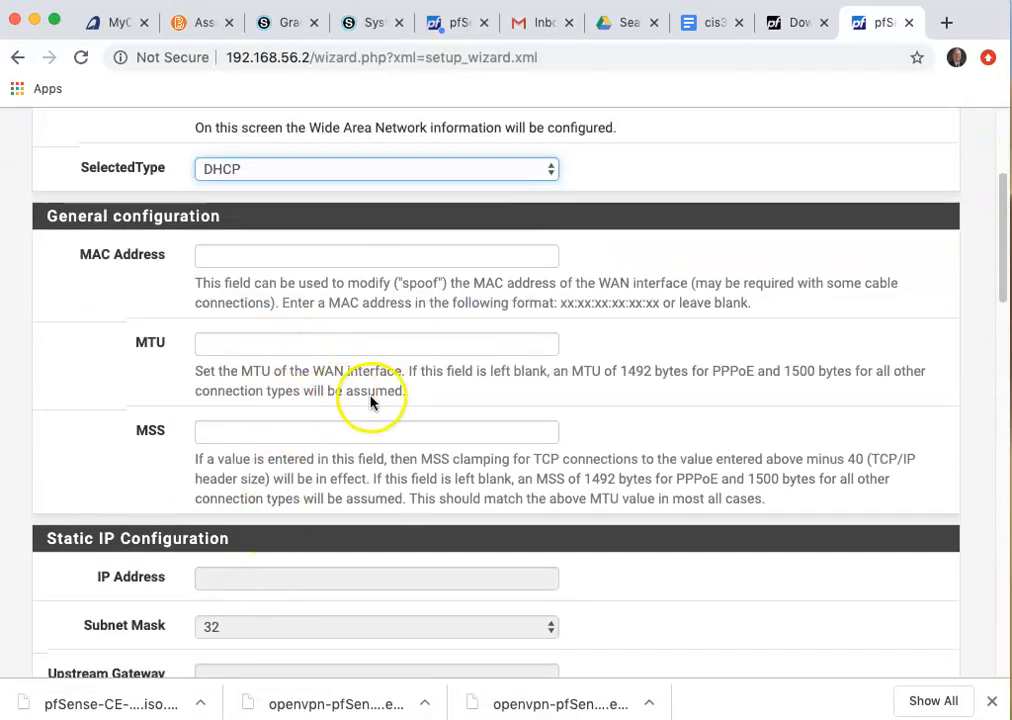
scroll(377, 407, down, 2)
scroll(377, 407, down, 5)
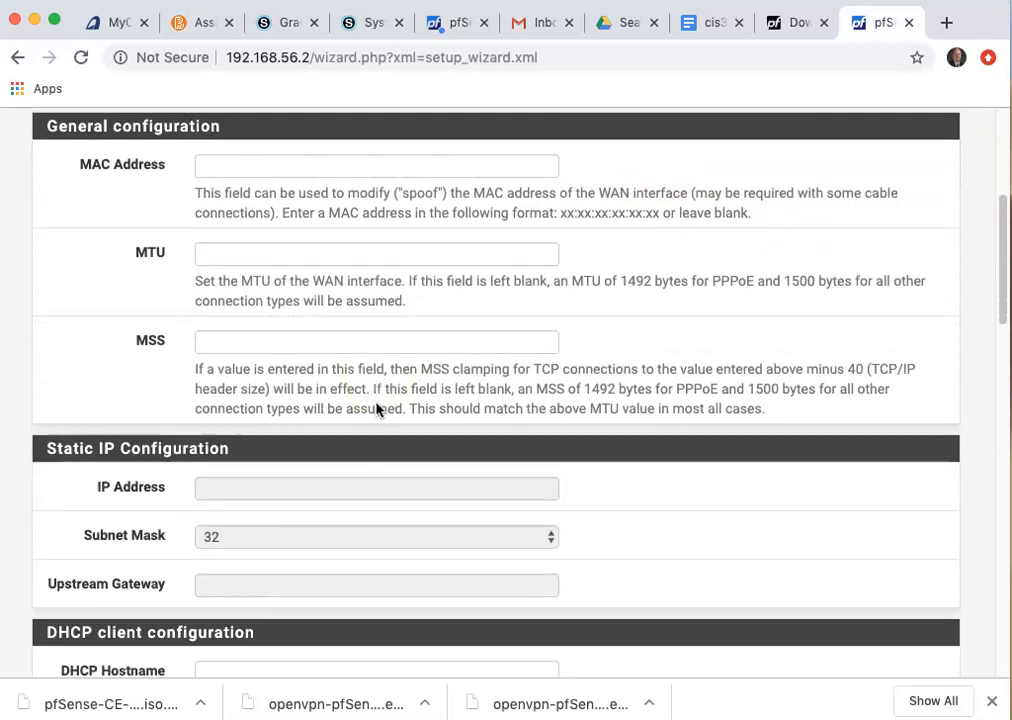
scroll(374, 406, down, 6)
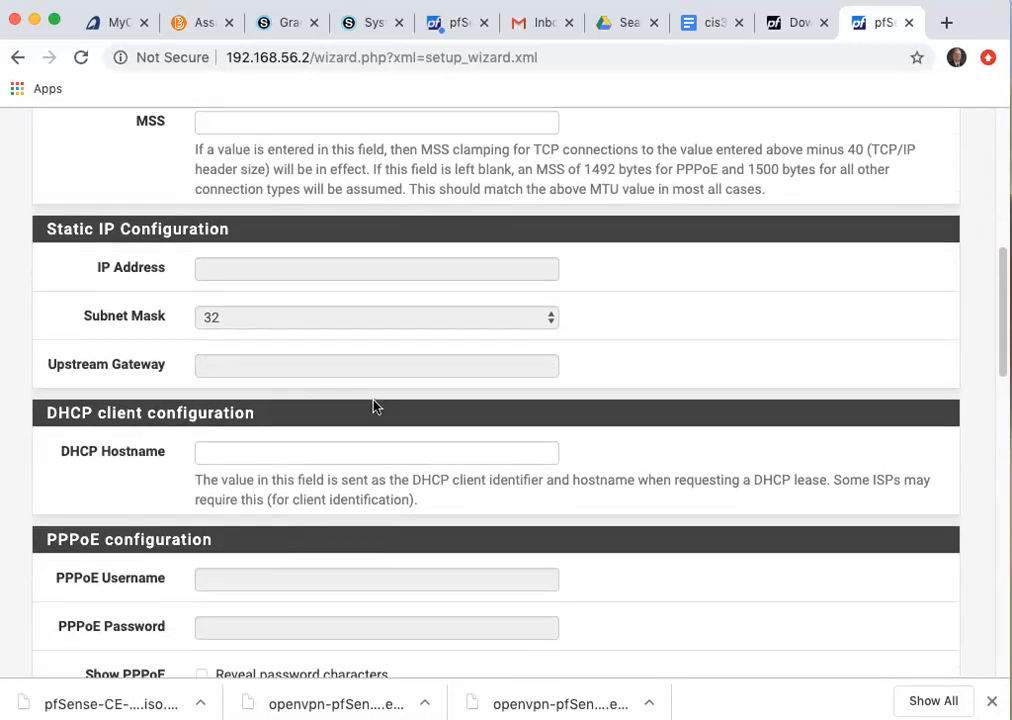
scroll(372, 403, down, 6)
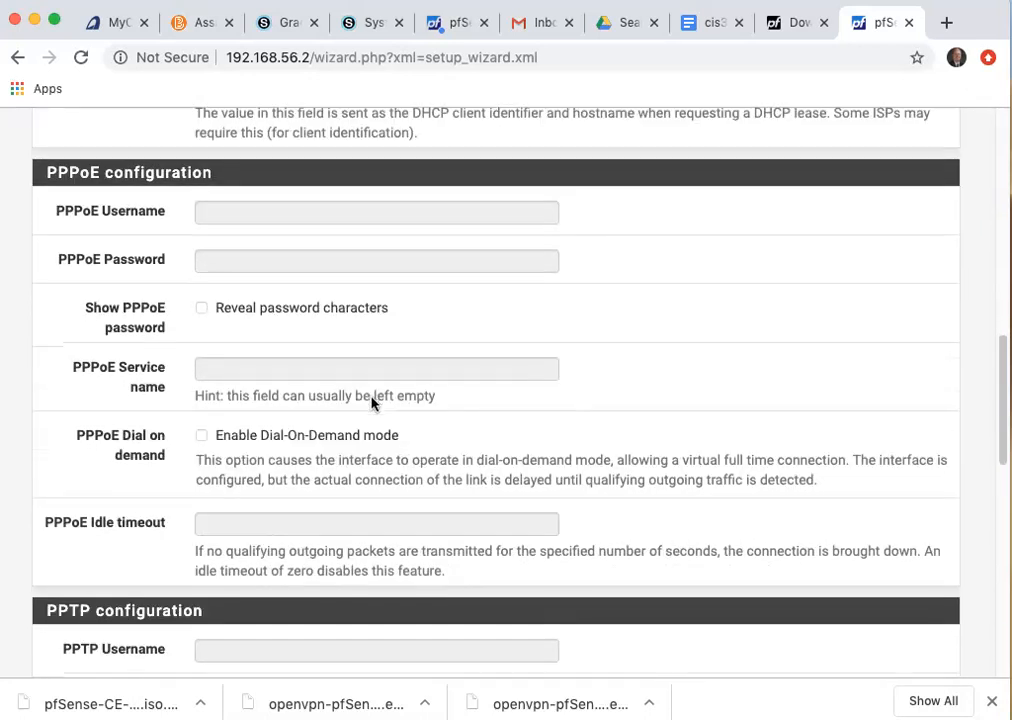
scroll(372, 403, down, 11)
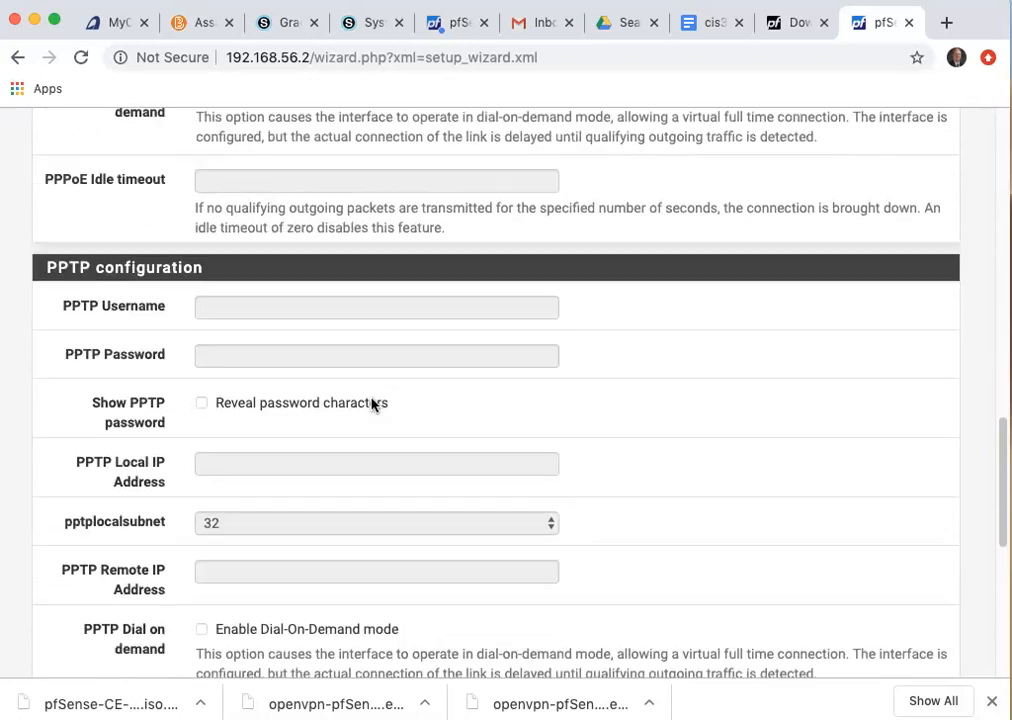
scroll(372, 403, down, 5)
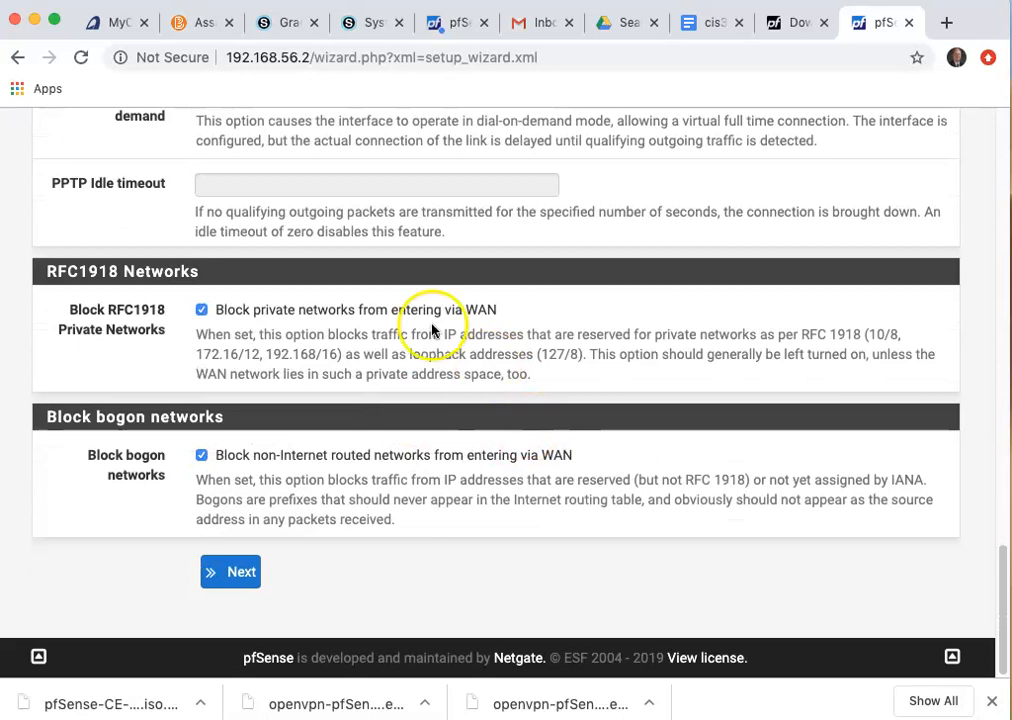
click(204, 313)
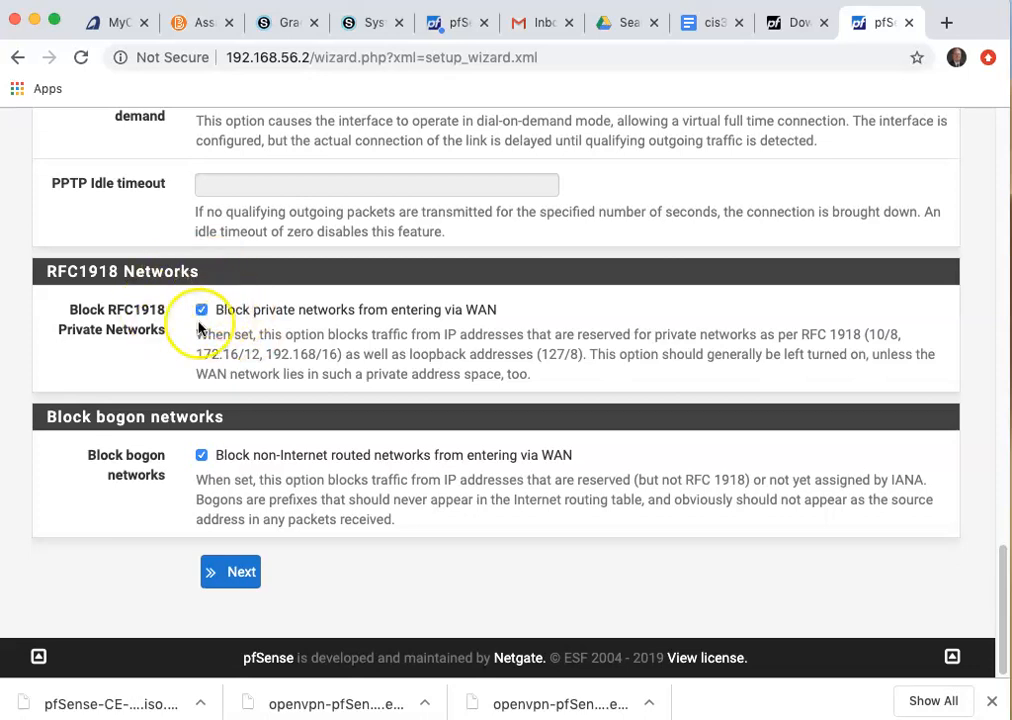
click(202, 311)
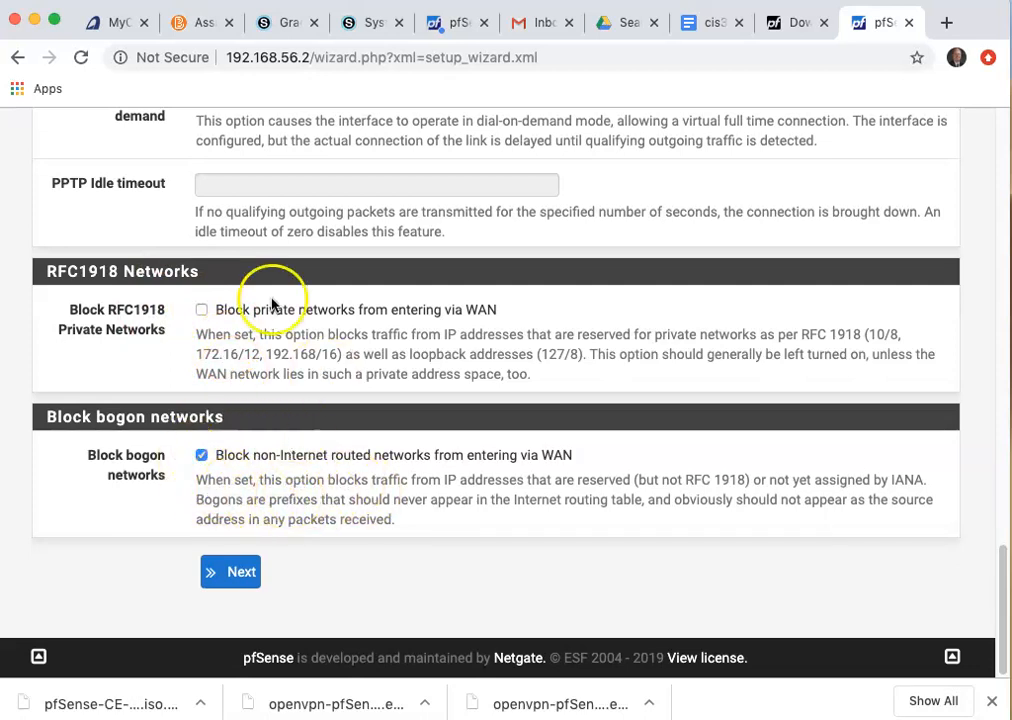
click(241, 571)
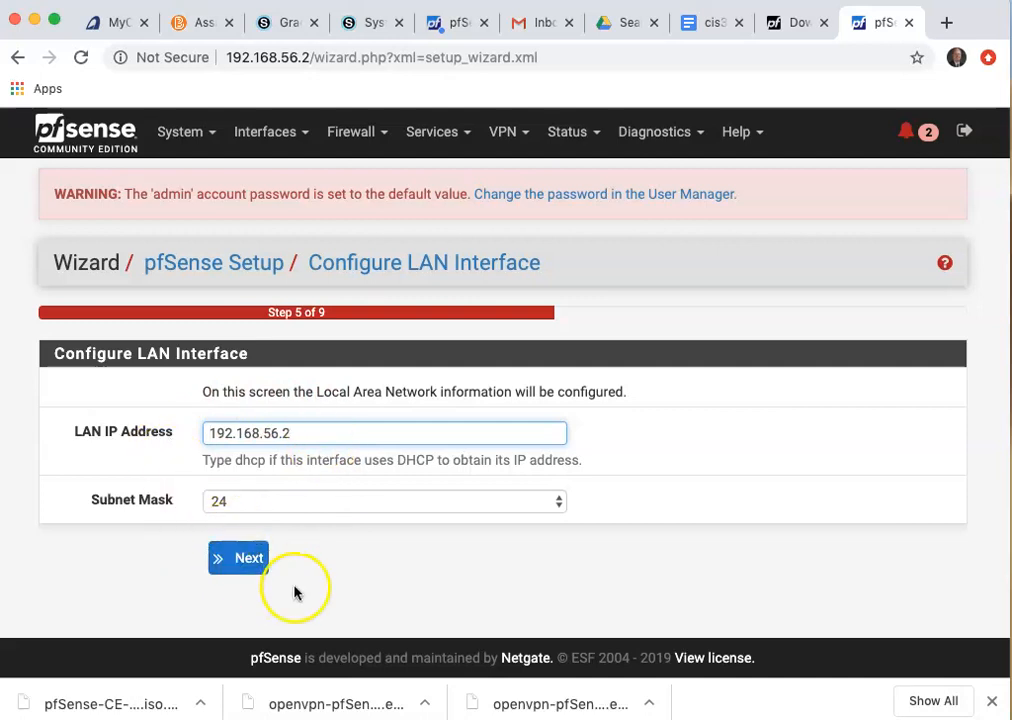
click(238, 558)
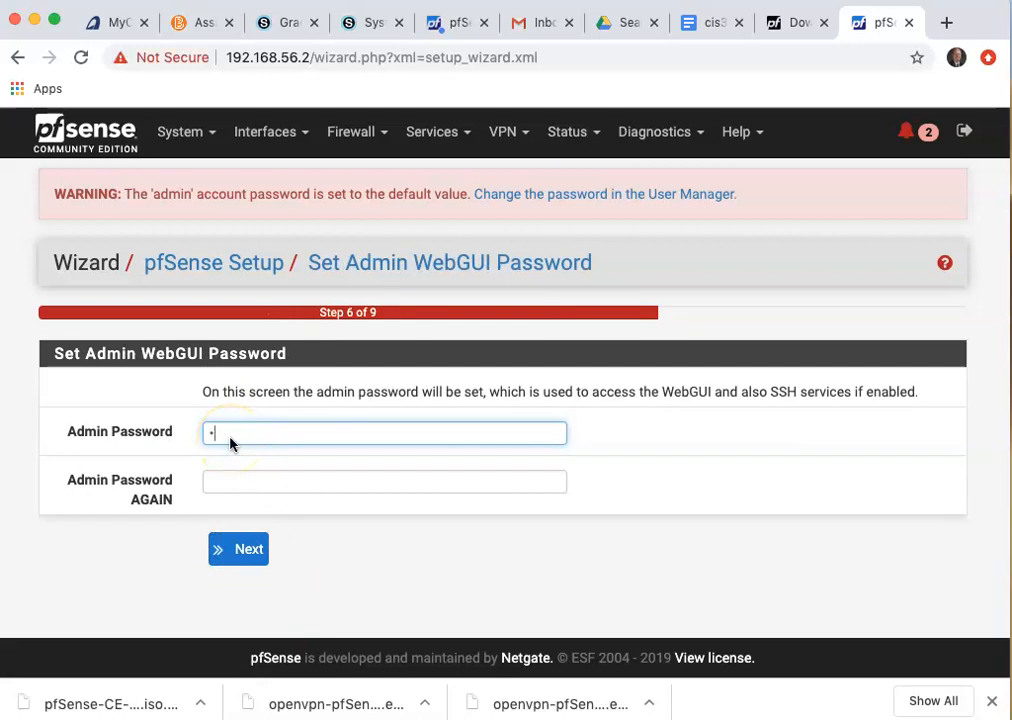
Enter the new admin WebGUI password in both password fields and reload pfSense with the changes.
key(Tab)
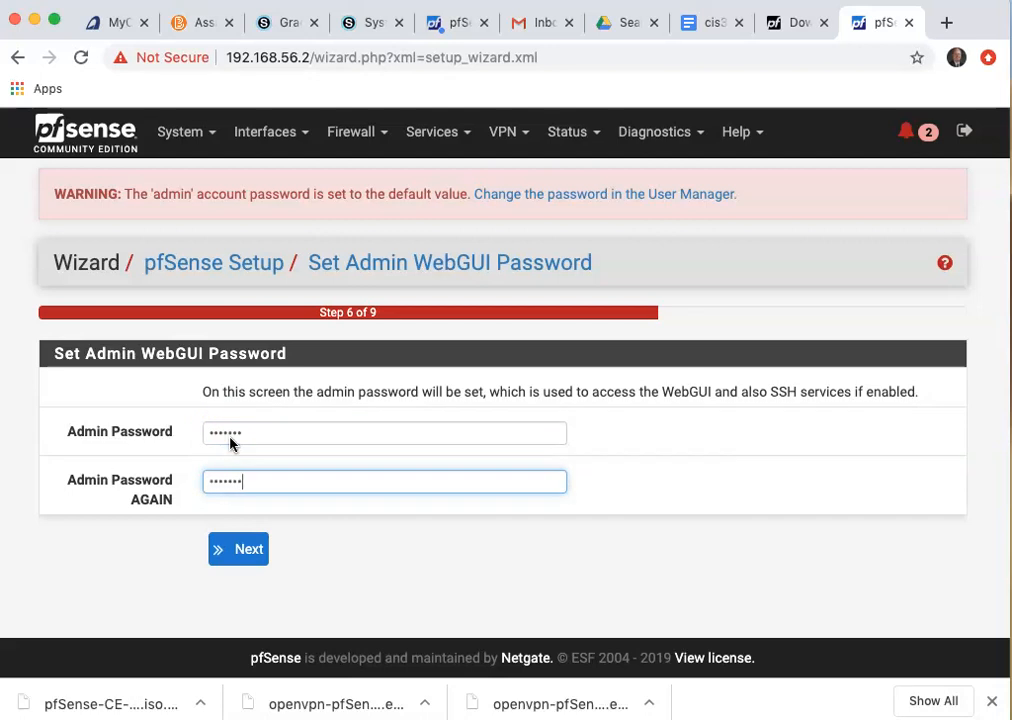
click(236, 547)
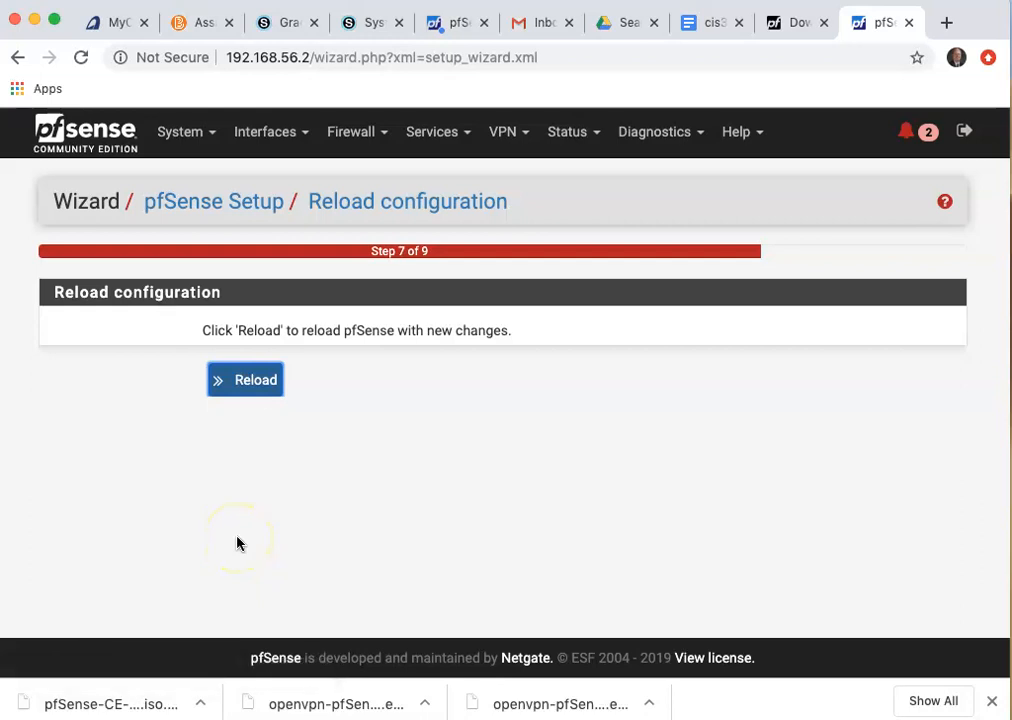
click(266, 382)
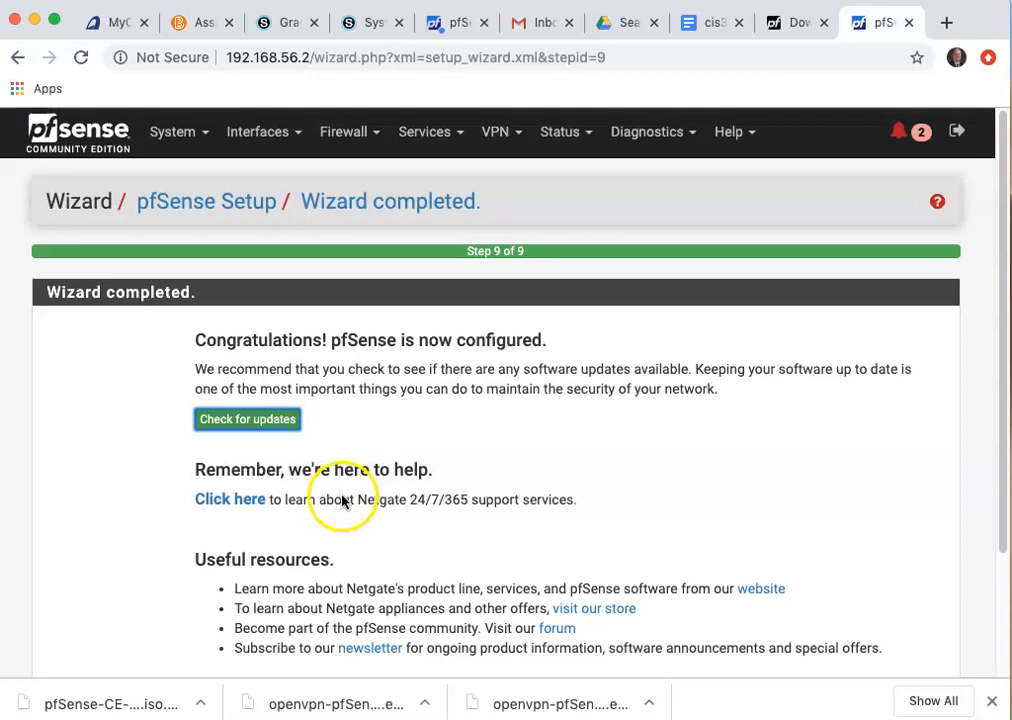
Finish the completed setup wizard and accept the pfSense copyright and trademark notice.
scroll(342, 502, down, 3)
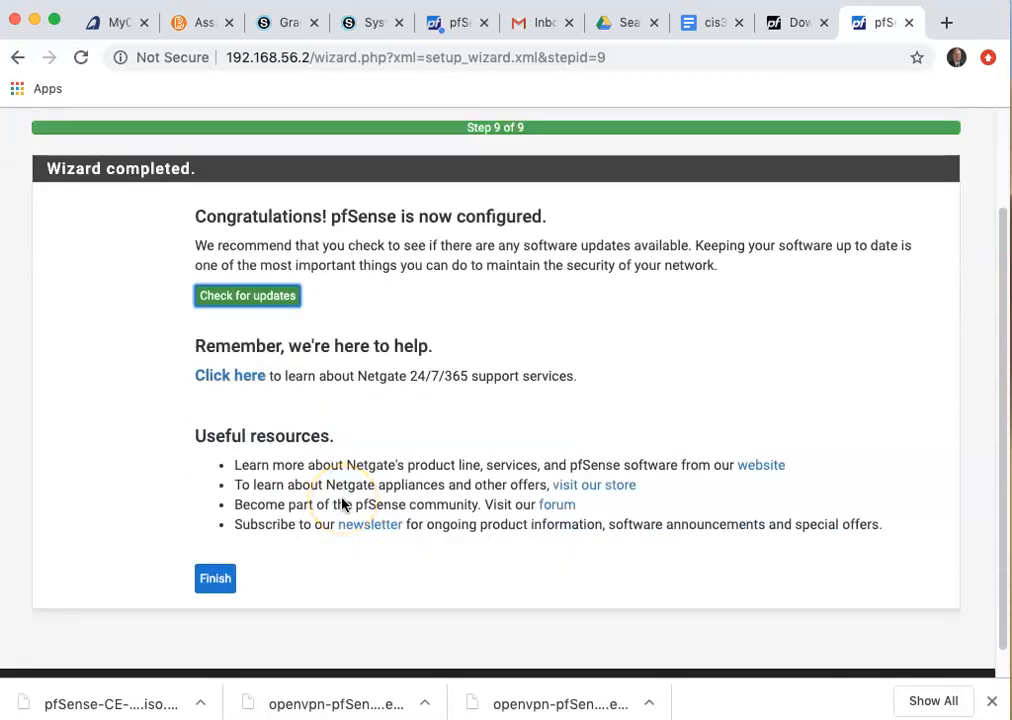
scroll(373, 401, up, 1)
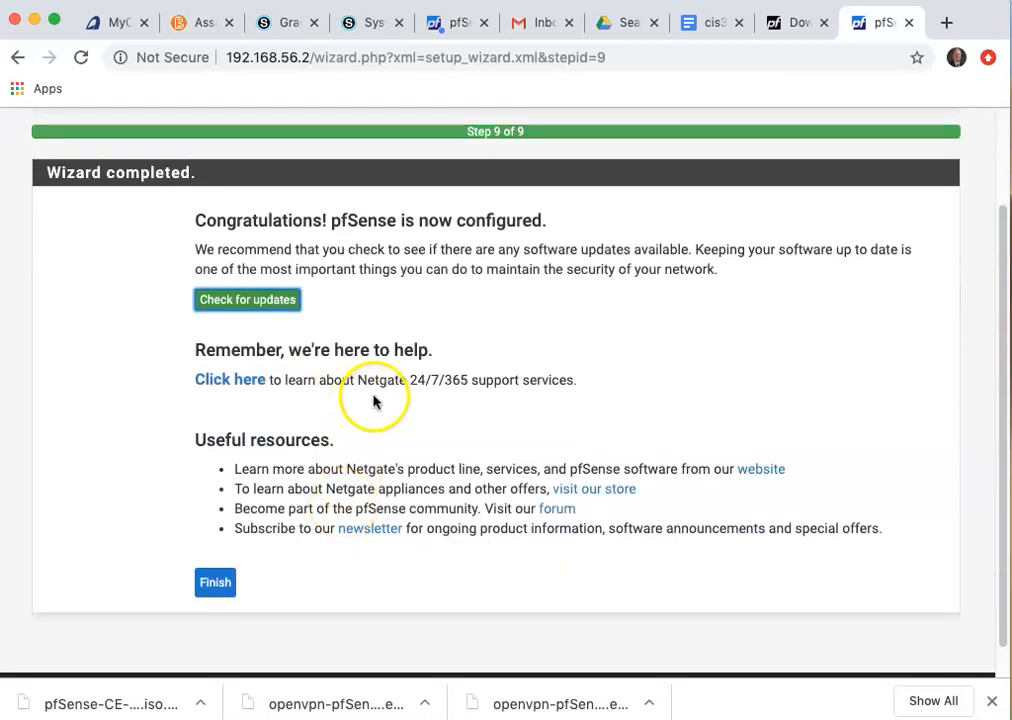
scroll(375, 400, down, 1)
click(214, 553)
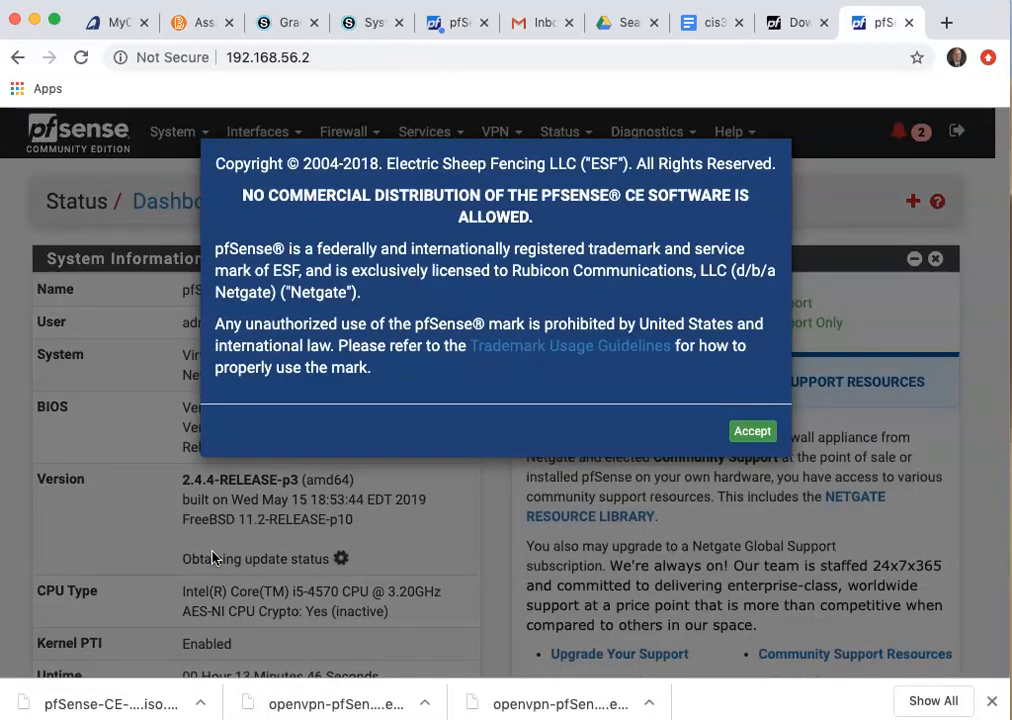
click(752, 430)
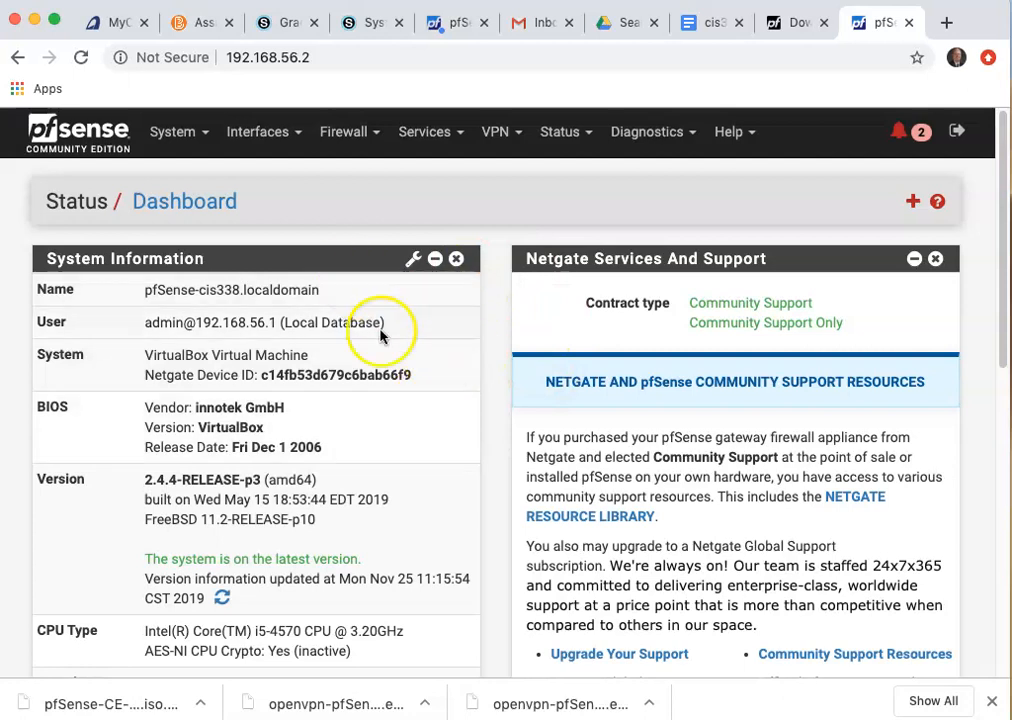
Review the system information and the WAN and LAN interface addresses on the dashboard.
scroll(380, 335, down, 10)
scroll(384, 463, up, 2)
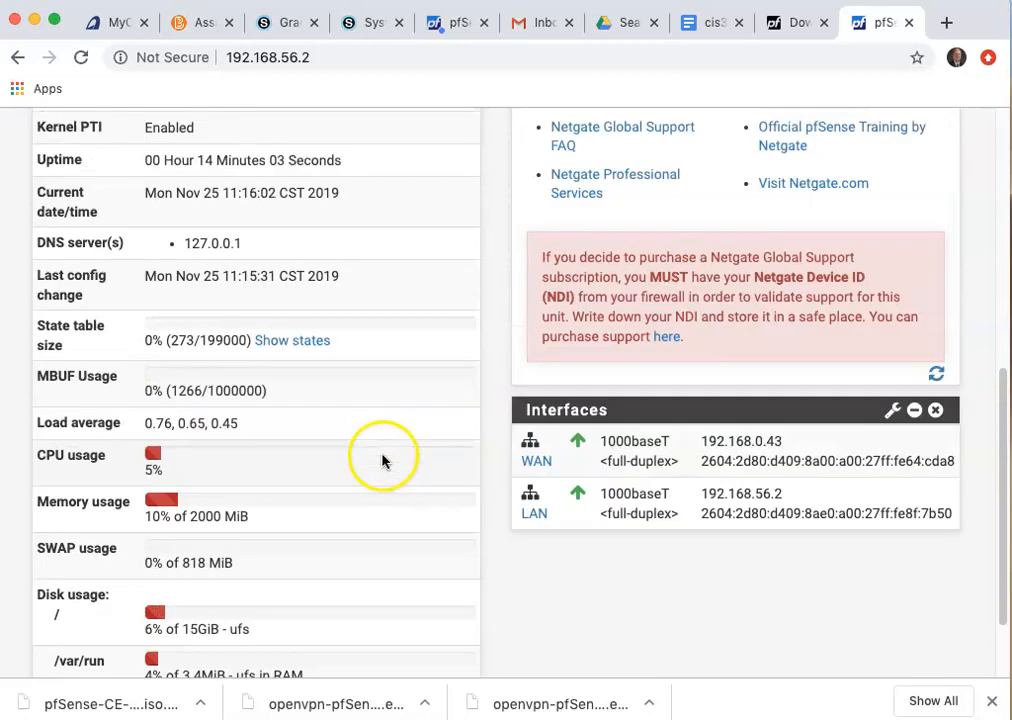
scroll(381, 460, up, 1)
scroll(700, 400, down, 1)
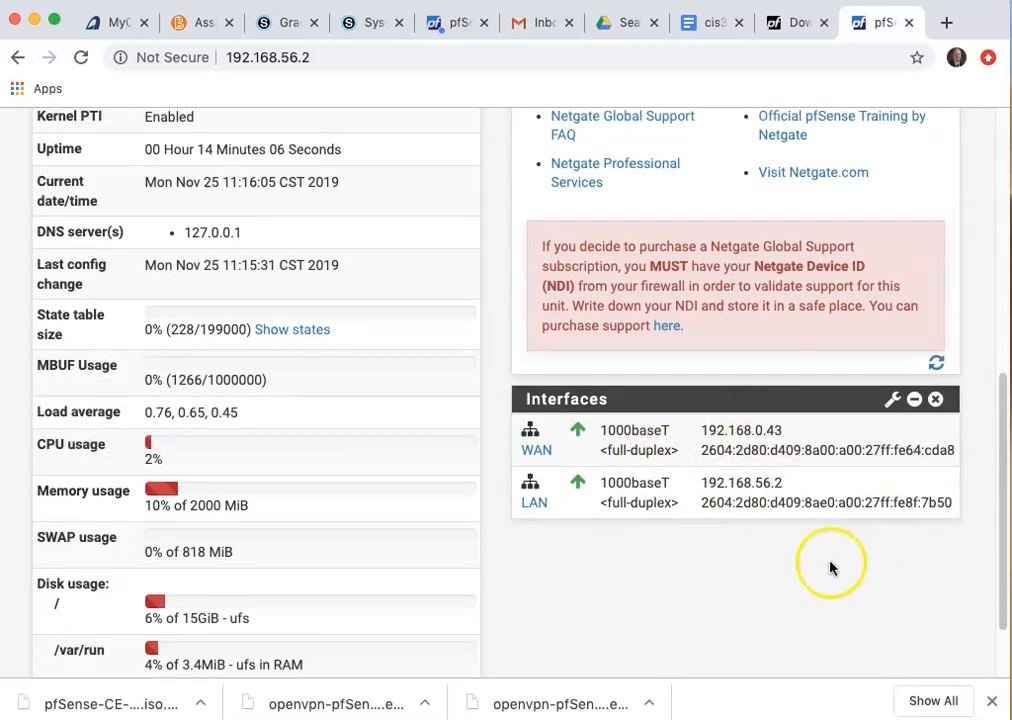
scroll(831, 571, up, 6)
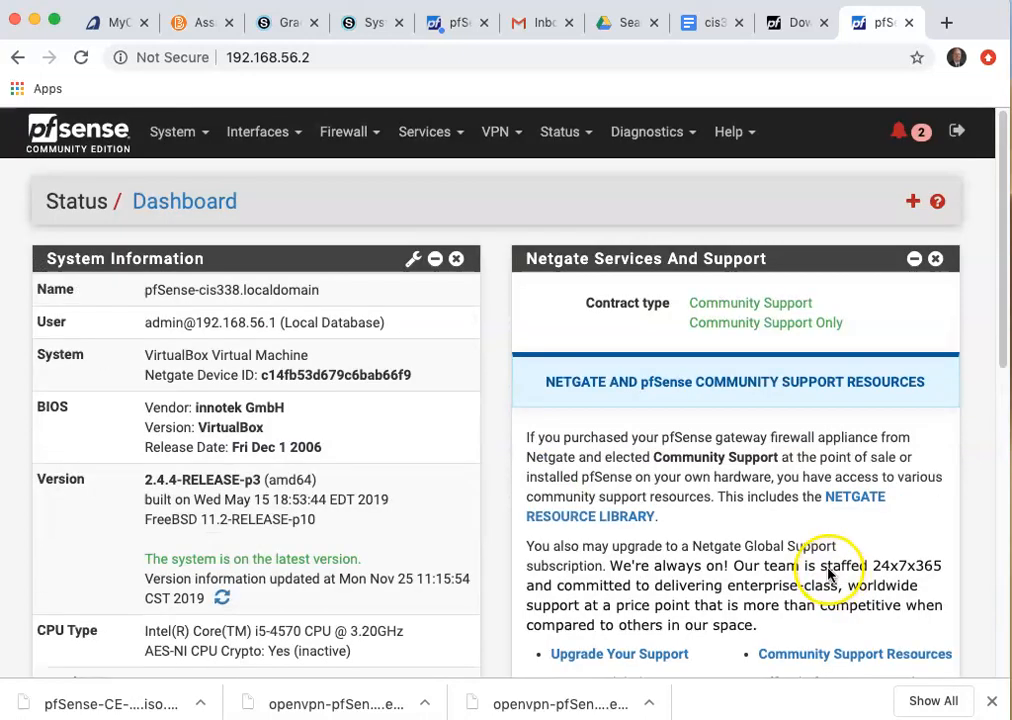
click(641, 134)
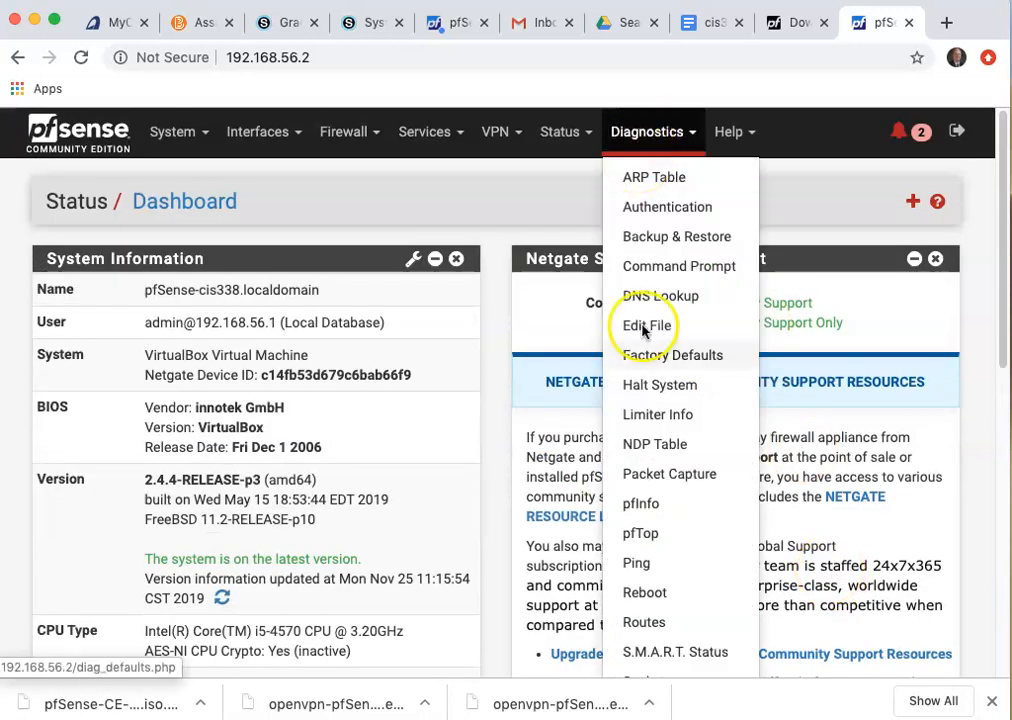
click(638, 565)
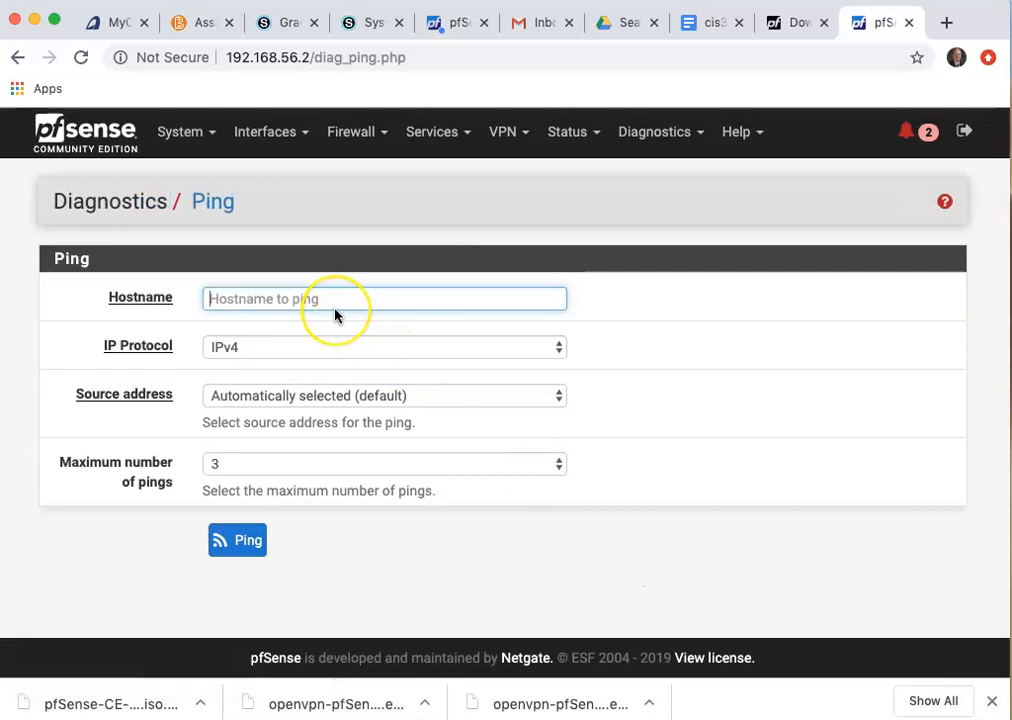
text(www.google.com)
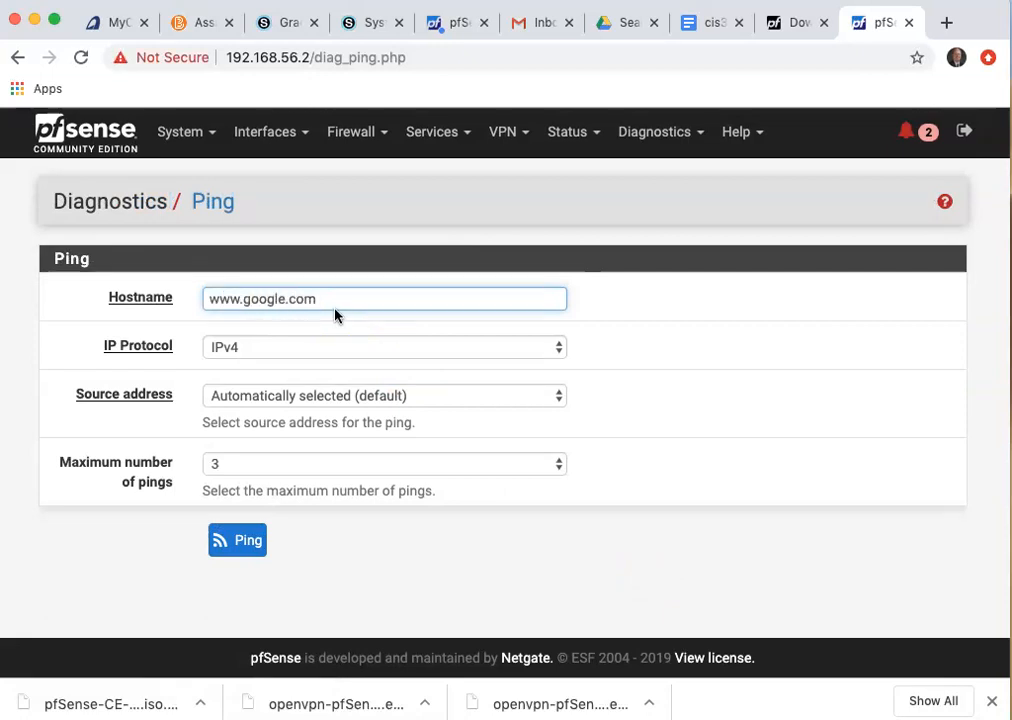
click(244, 542)
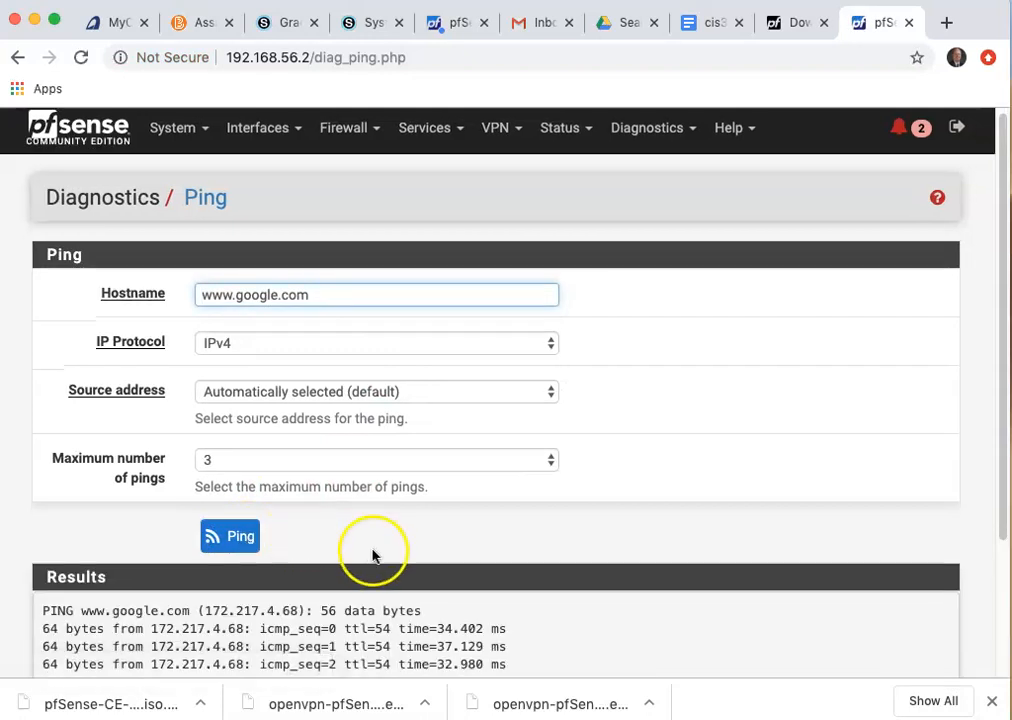
scroll(360, 510, down, 3)
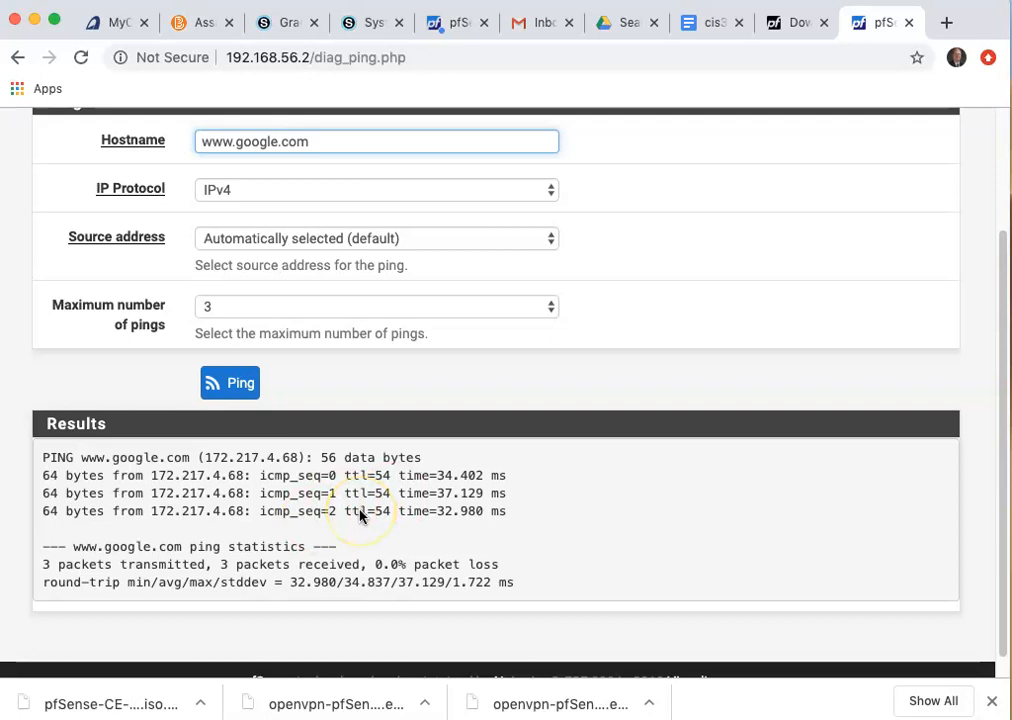
Start the OpenVPN remote access server setup wizard and proceed with Local User Access as the type of server.
scroll(360, 515, up, 3)
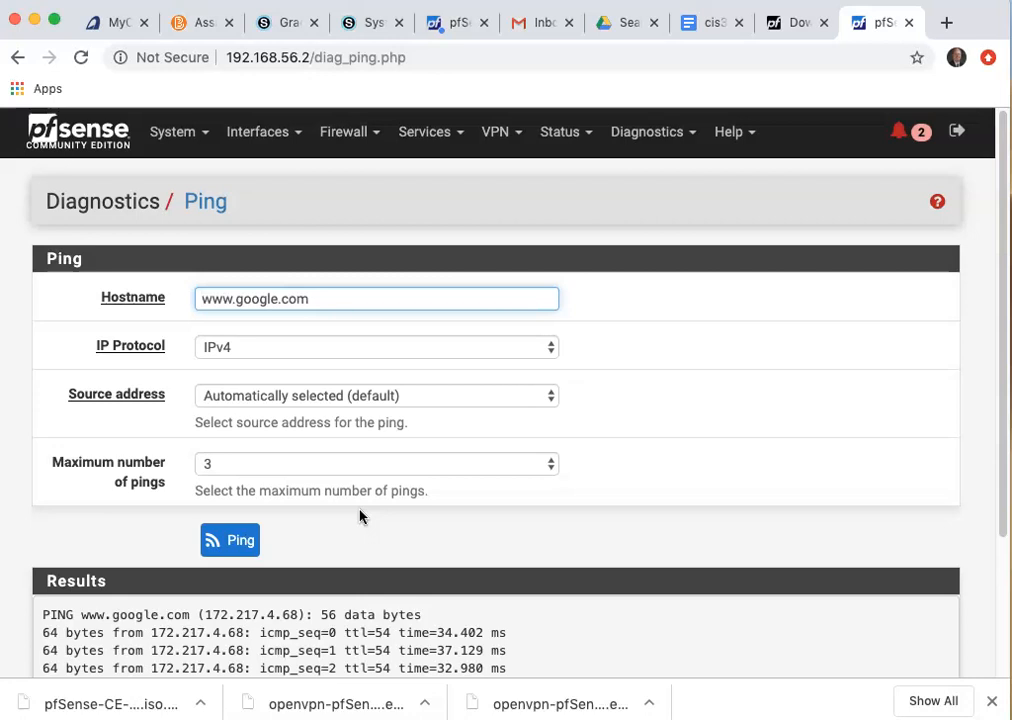
click(497, 135)
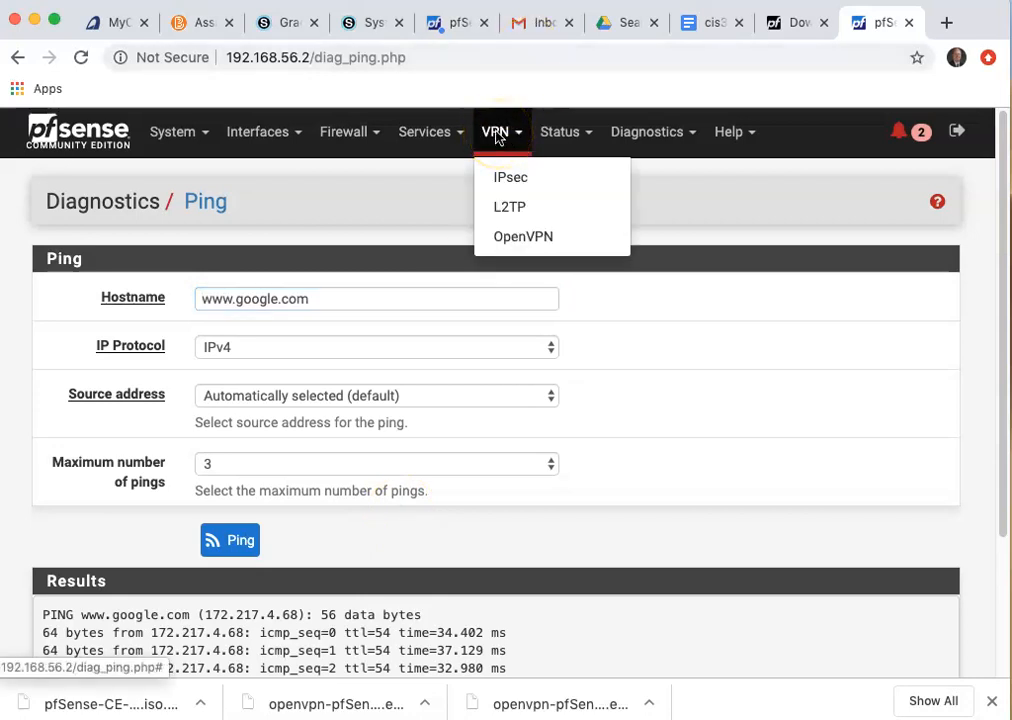
click(517, 247)
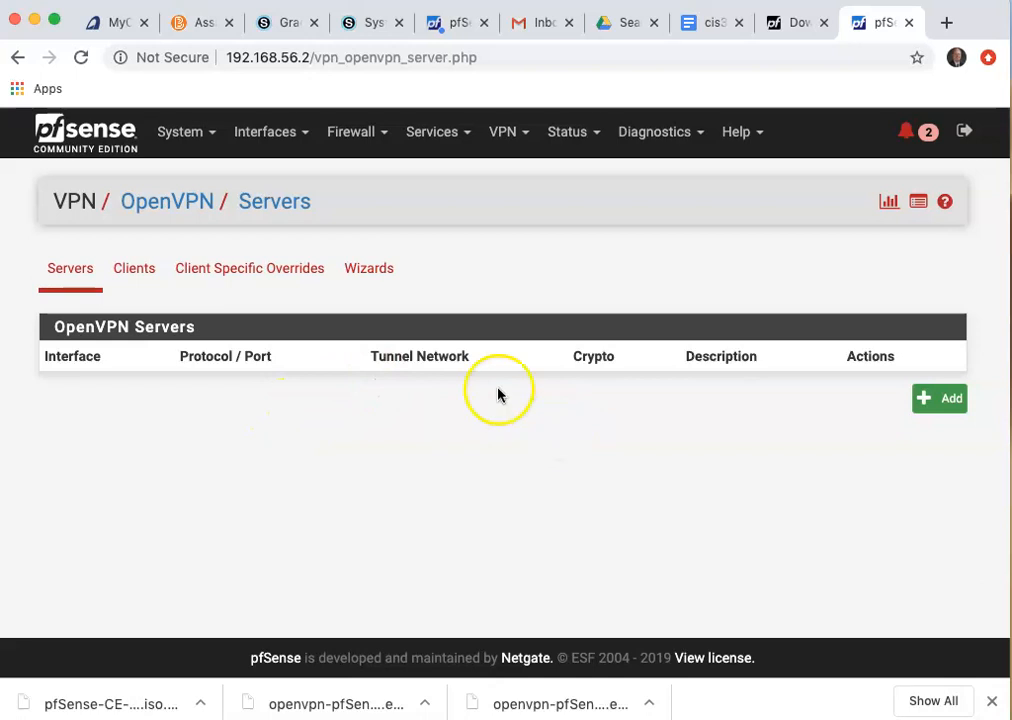
click(378, 274)
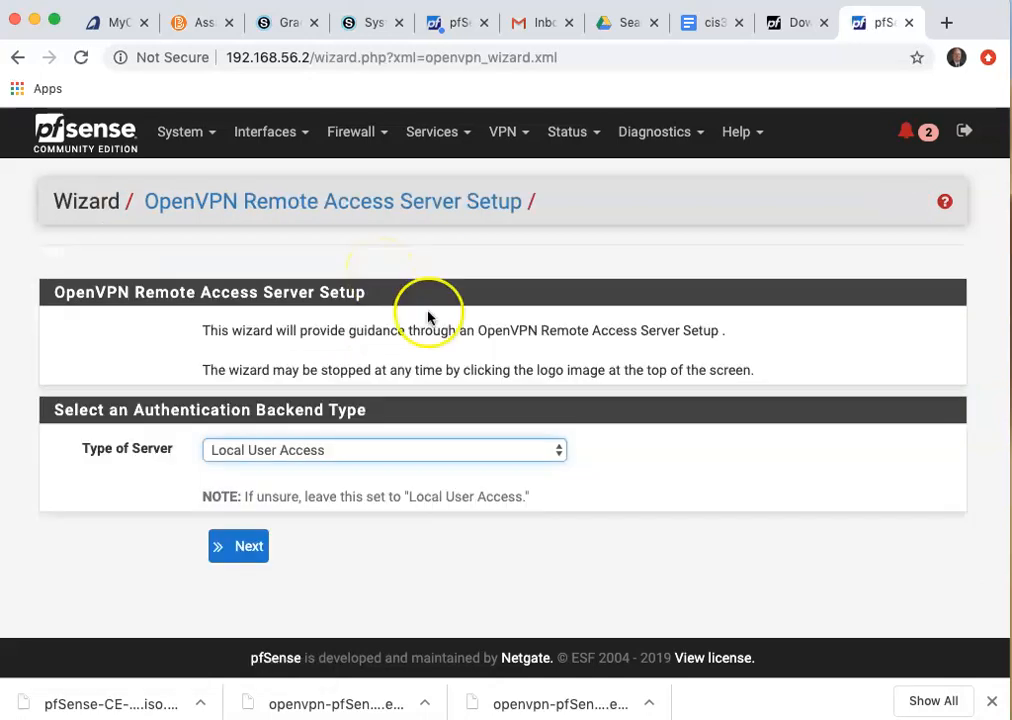
click(324, 452)
click(326, 452)
click(253, 546)
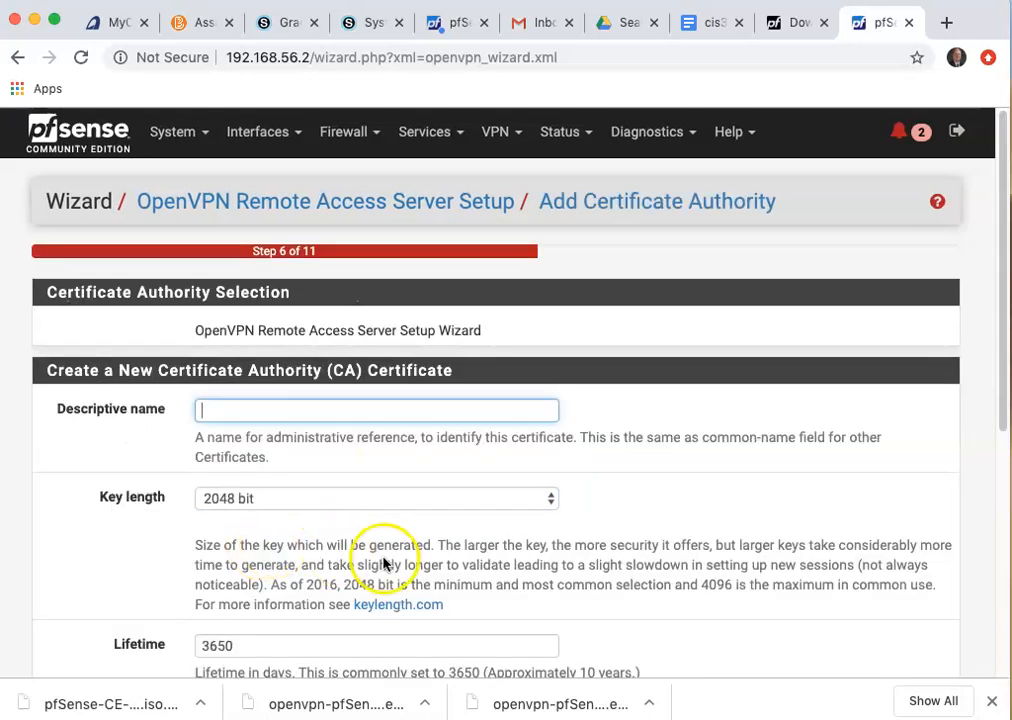
Name the new certificate authority cis338-CA and autofill its location details with United States and IA.
click(268, 414)
text(cis338-CA)
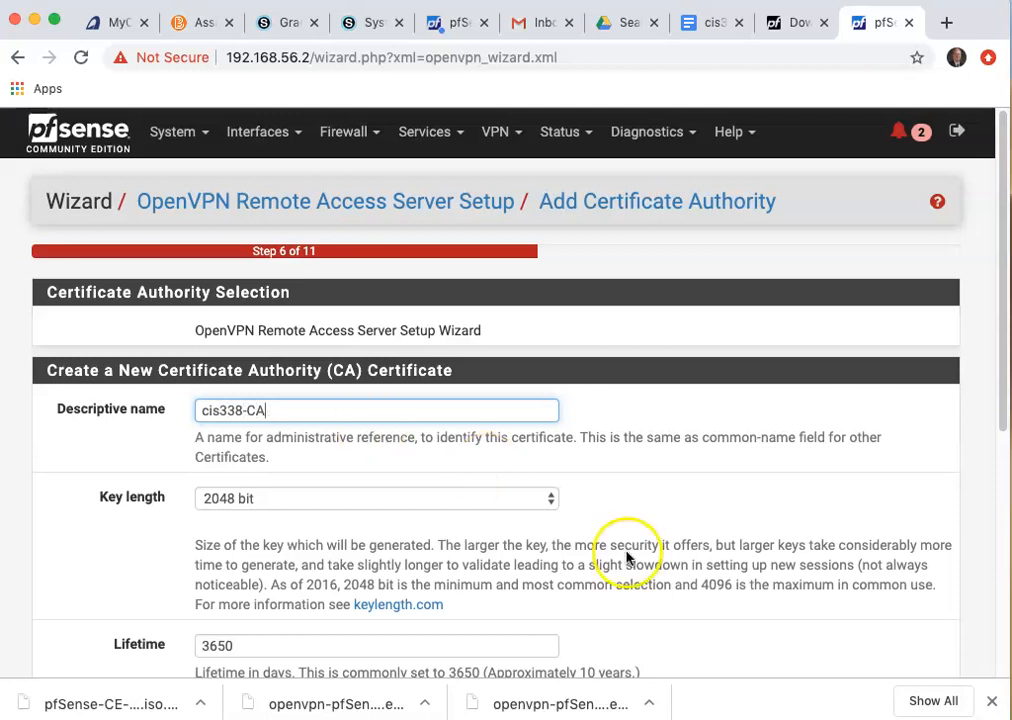
scroll(626, 553, down, 3)
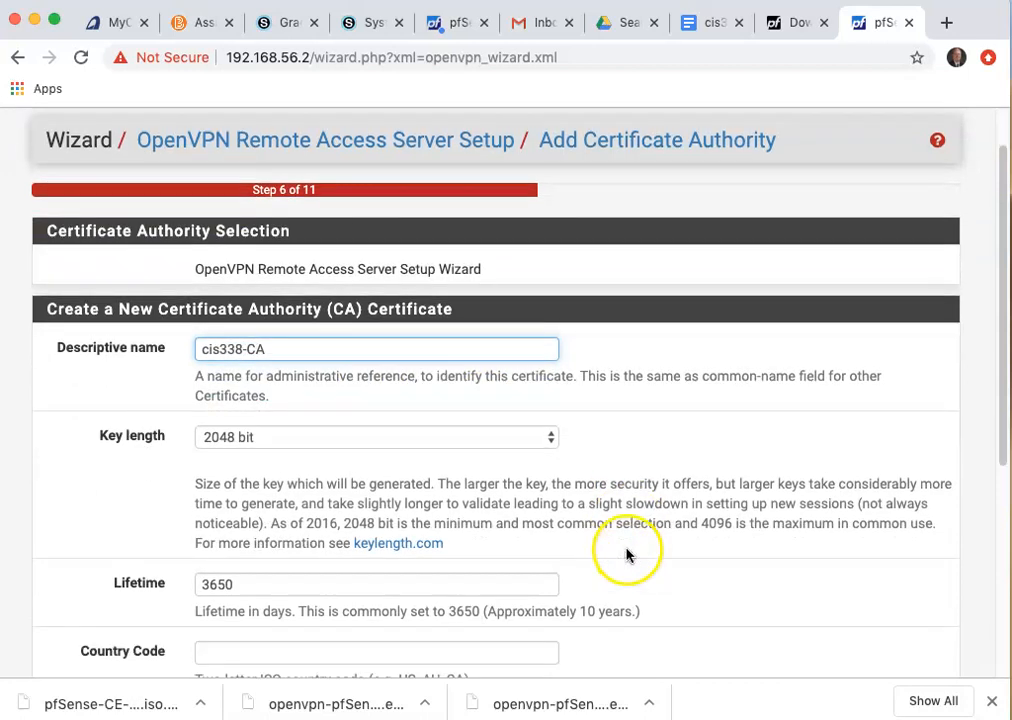
scroll(626, 553, down, 4)
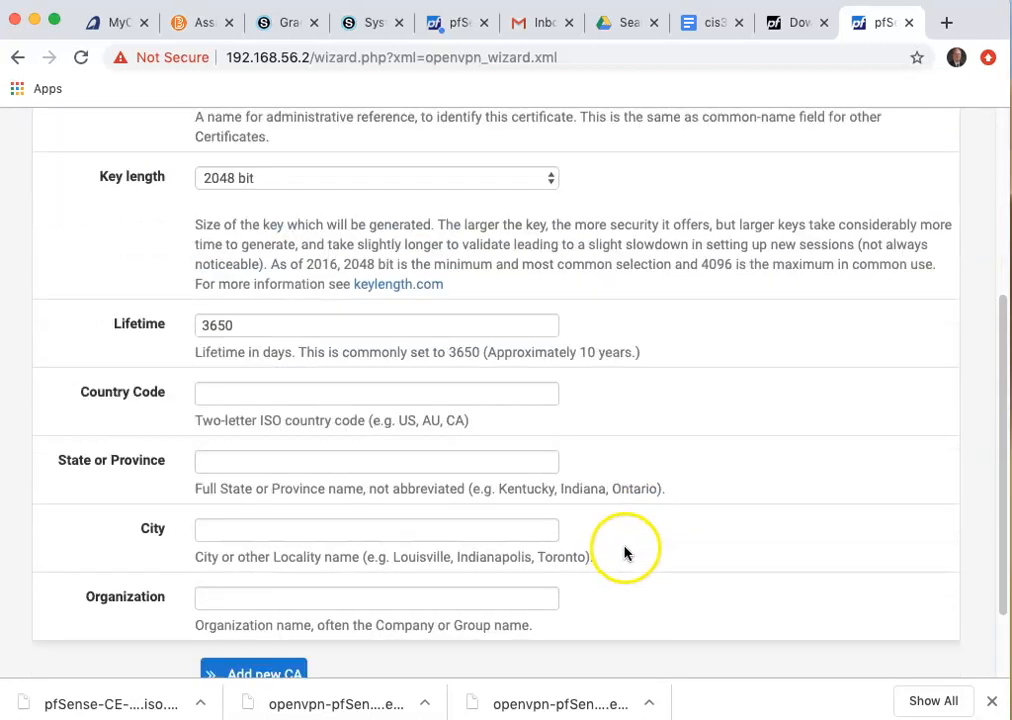
scroll(621, 551, down, 2)
click(287, 291)
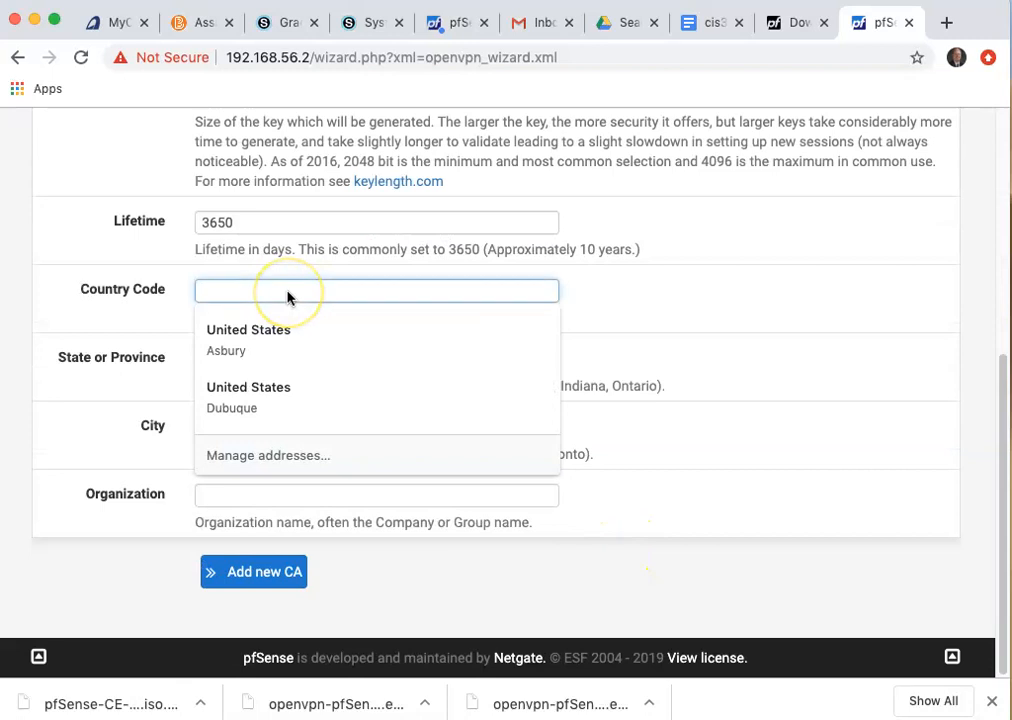
click(236, 335)
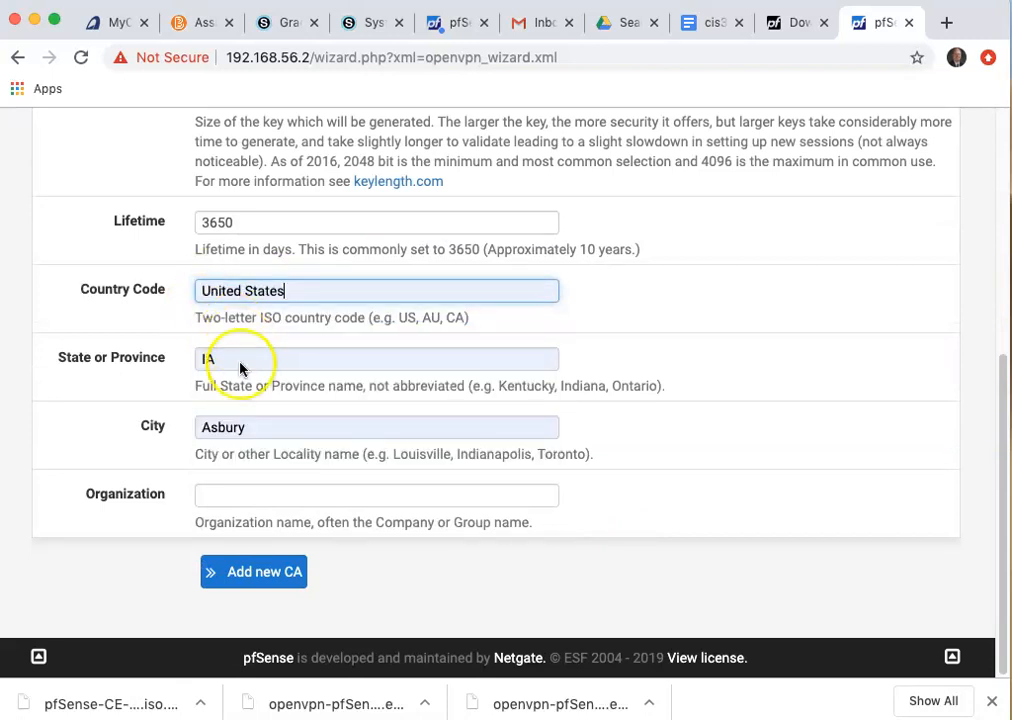
Set the certificate authority's city to Dubuque and organization to University of Dubuque, and submit it.
double_click(251, 434)
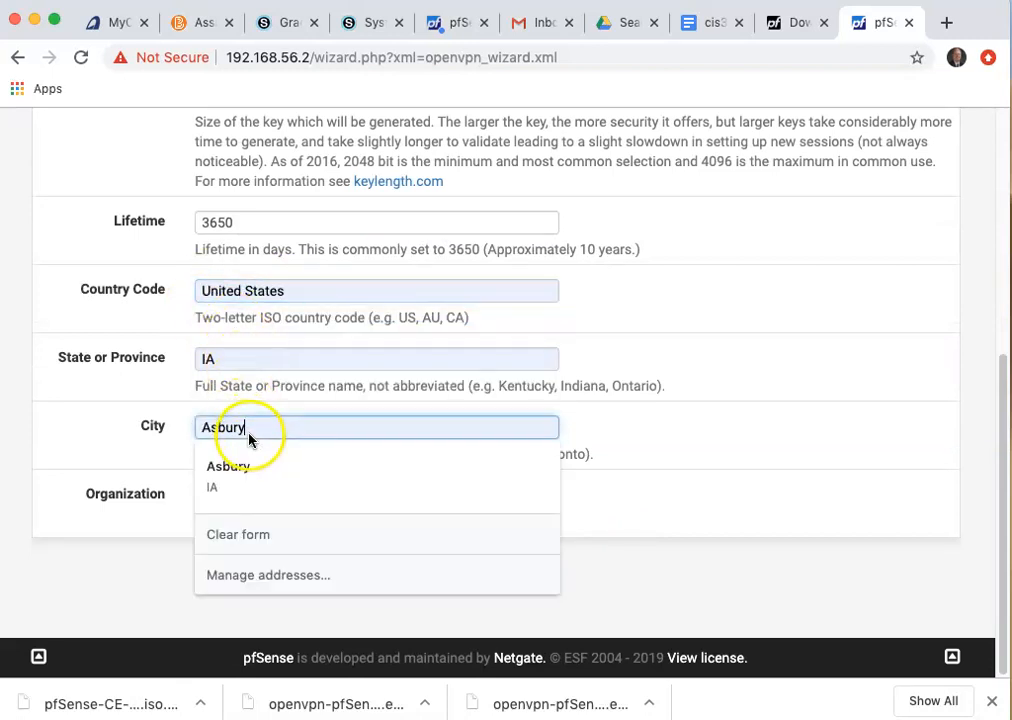
text(Dubuque)
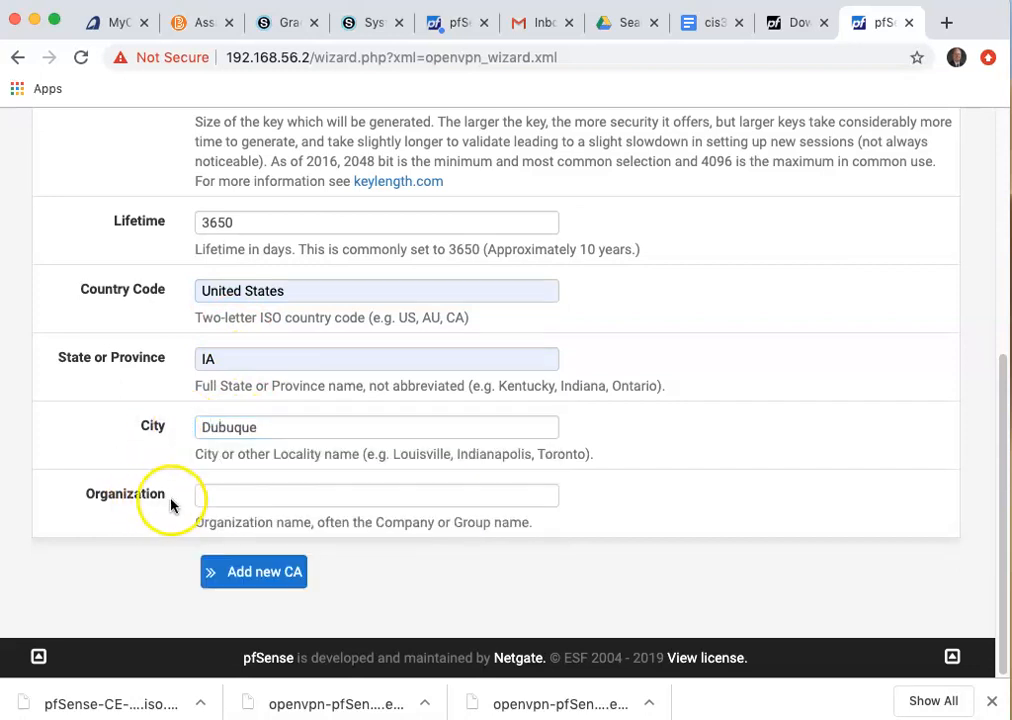
click(211, 497)
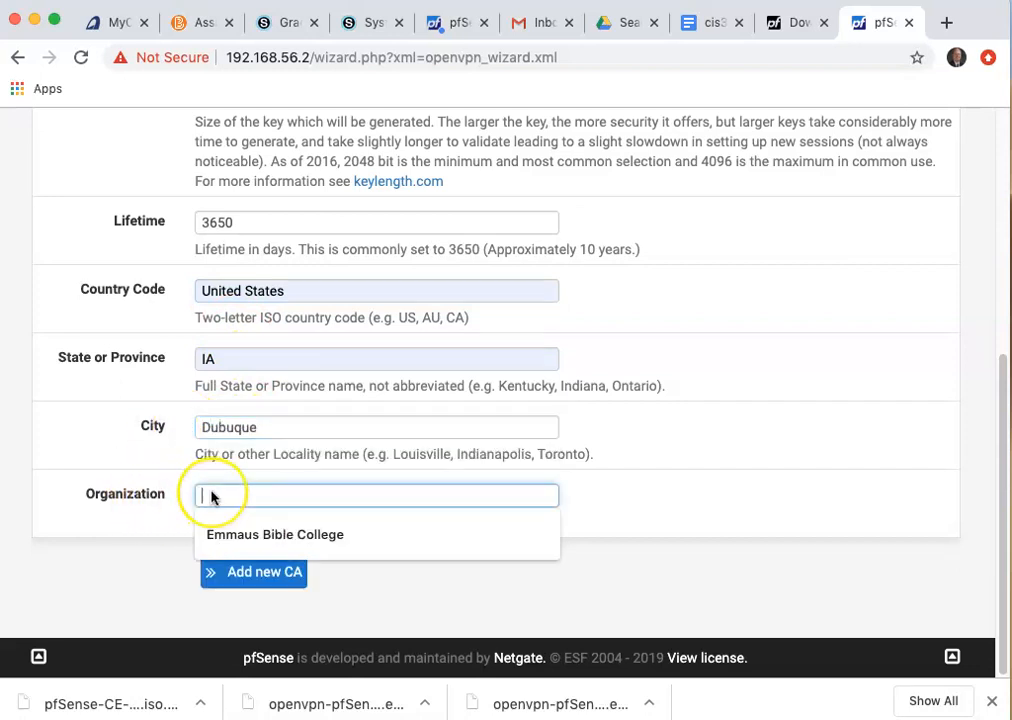
text(University of Dubuque)
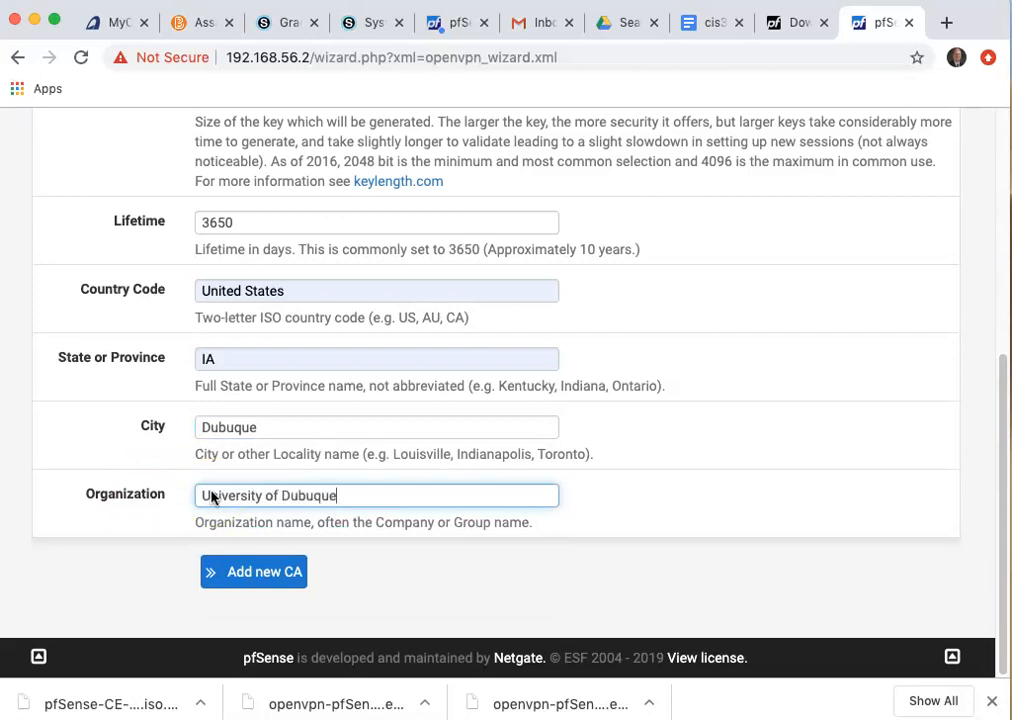
click(298, 578)
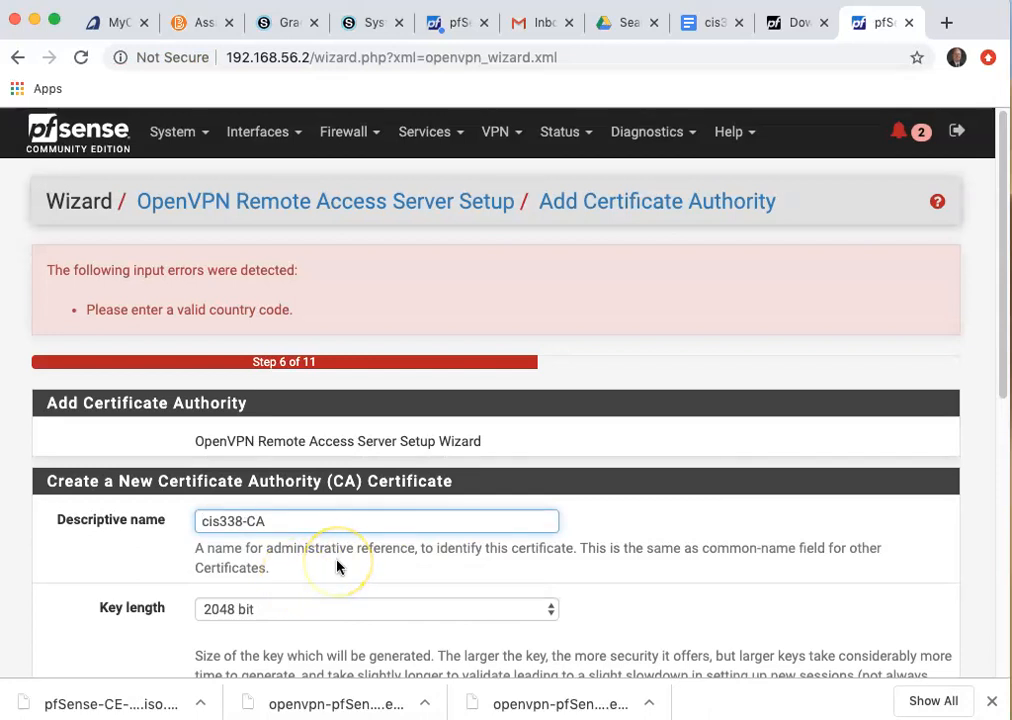
Replace the certificate authority's country code with the two-letter code US.
scroll(337, 567, down, 1)
scroll(337, 567, down, 8)
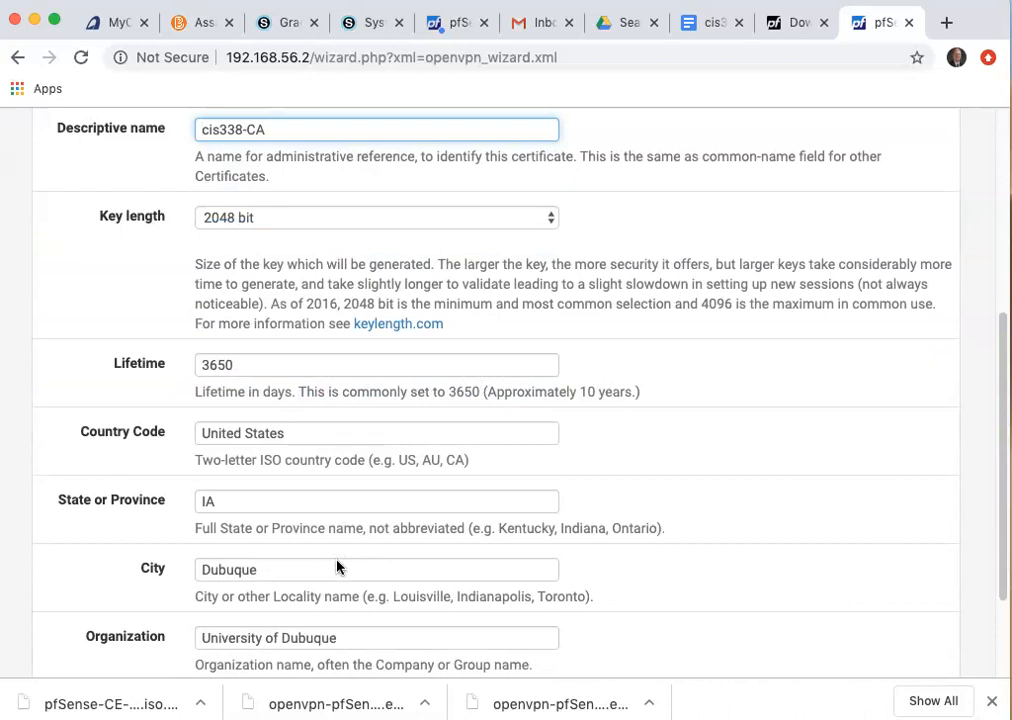
click(270, 427)
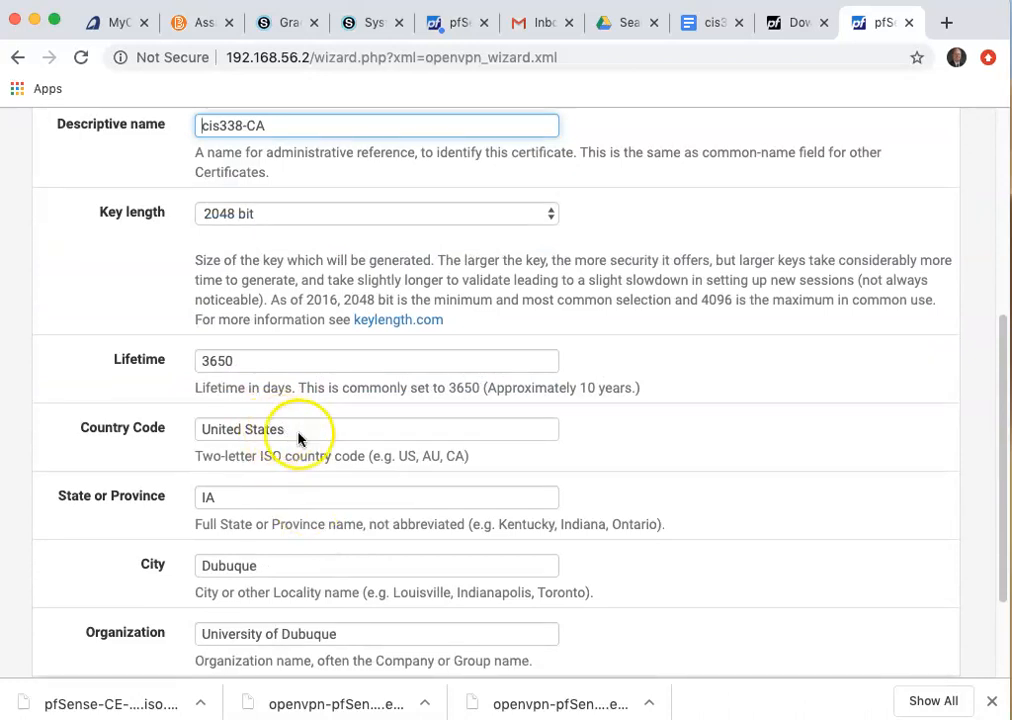
triple_click(267, 429)
text(US)
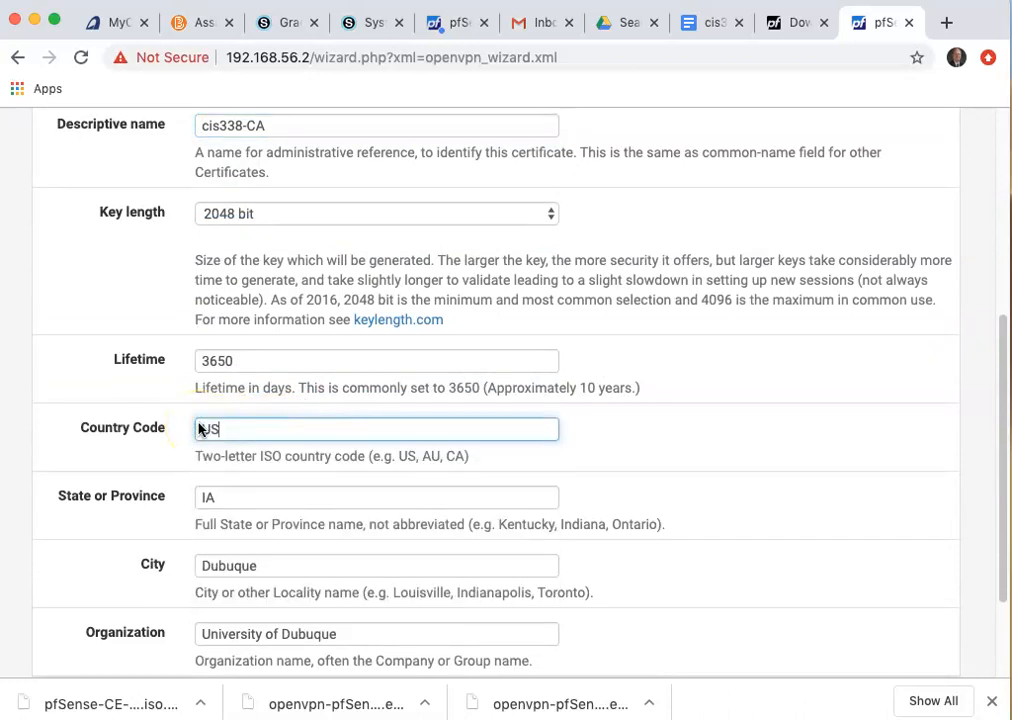
click(662, 478)
Check the certificate authority's details and add the new CA.
scroll(660, 477, down, 3)
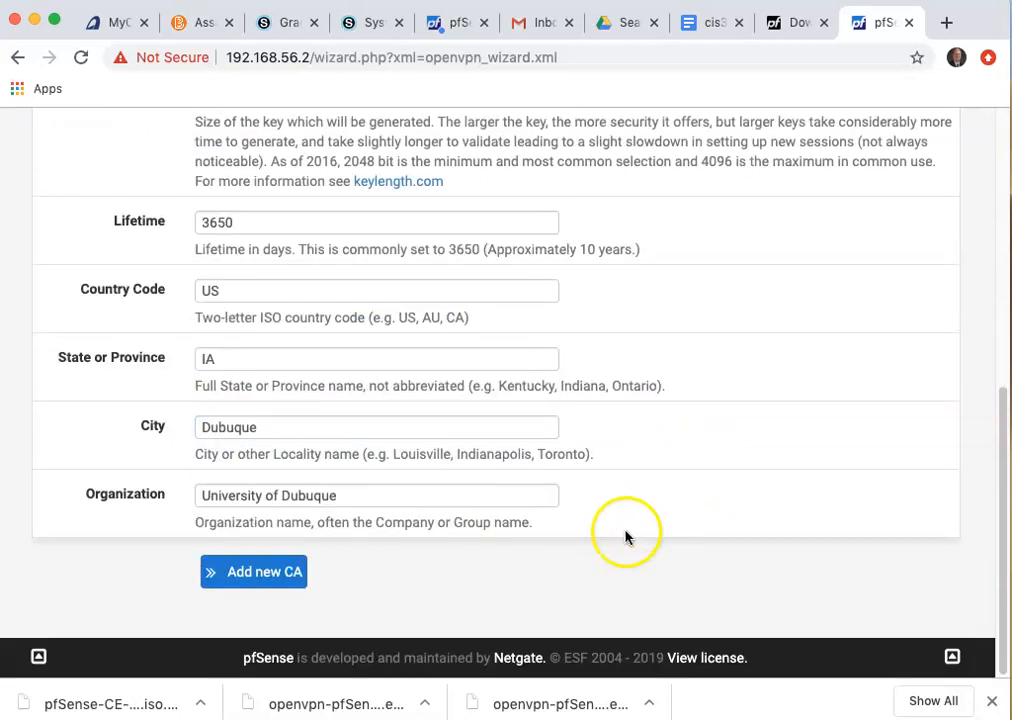
scroll(352, 565, up, 1)
scroll(354, 566, down, 1)
scroll(454, 594, up, 10)
scroll(454, 594, down, 1)
scroll(454, 594, down, 5)
click(265, 572)
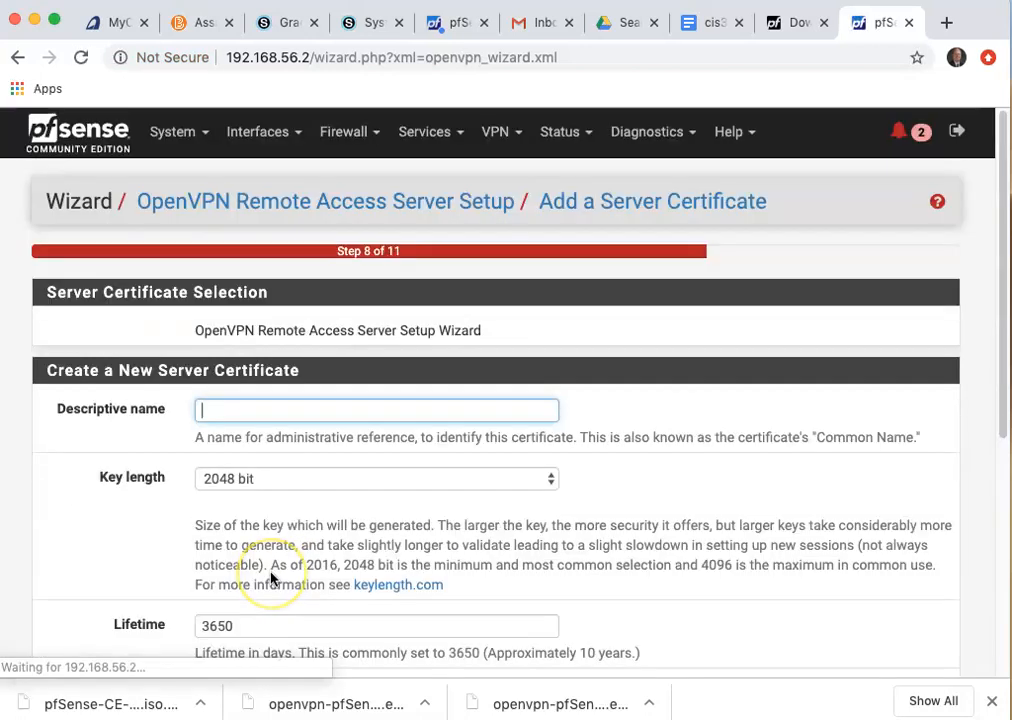
Create a new server certificate named "cis338 Server Certificate", keeping the prefilled key length, lifetime and location details.
click(247, 416)
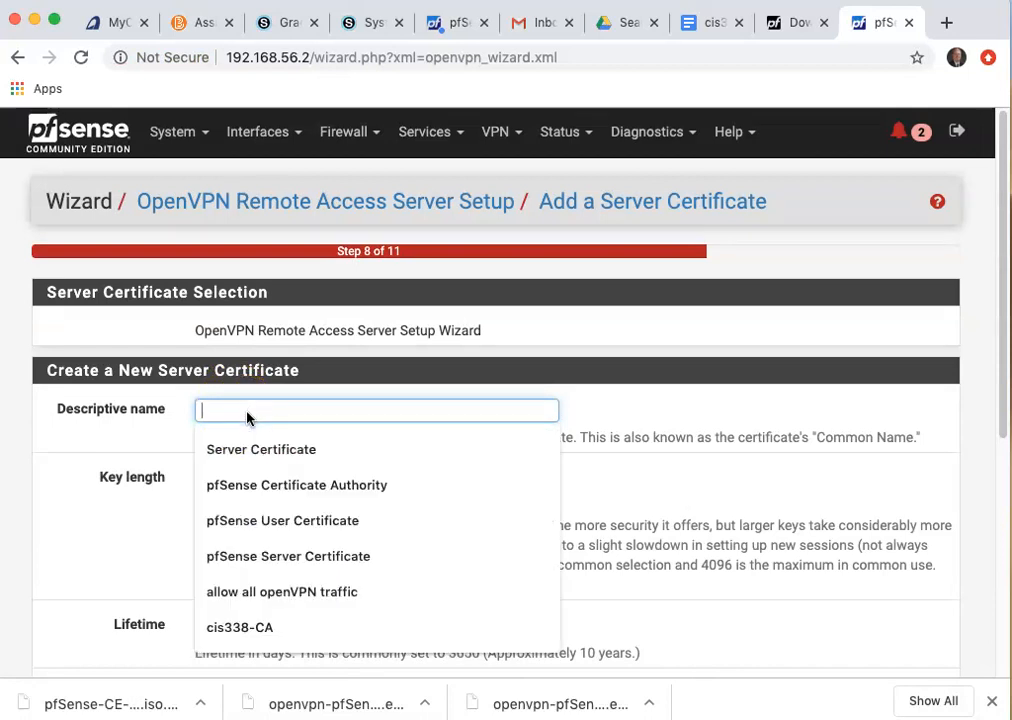
text(cis)
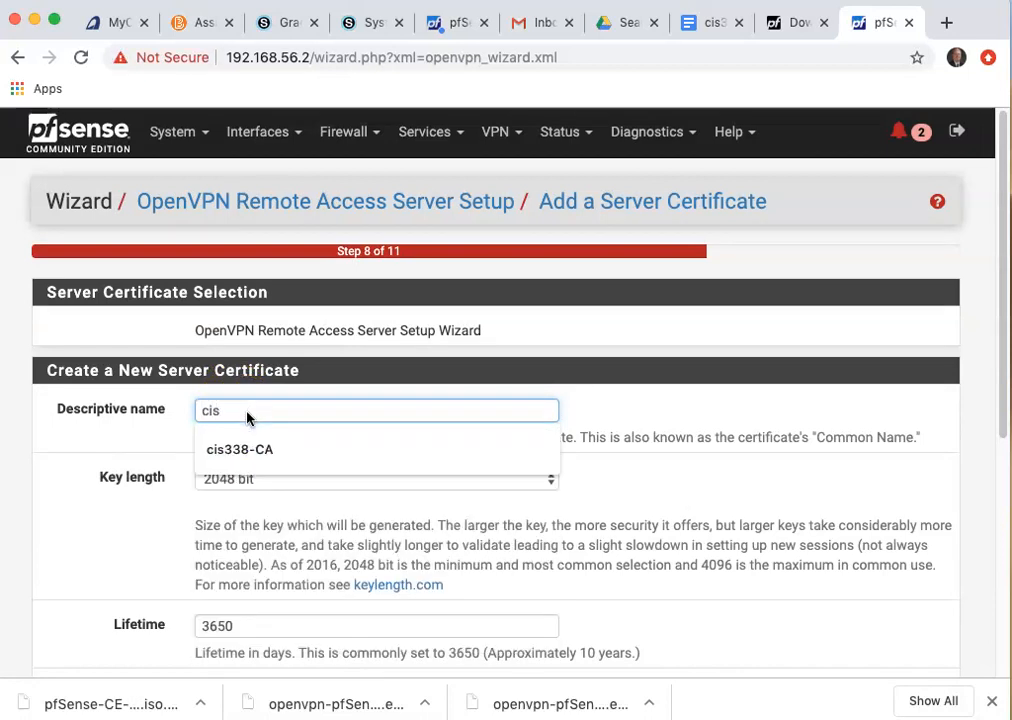
text(338 Ser)
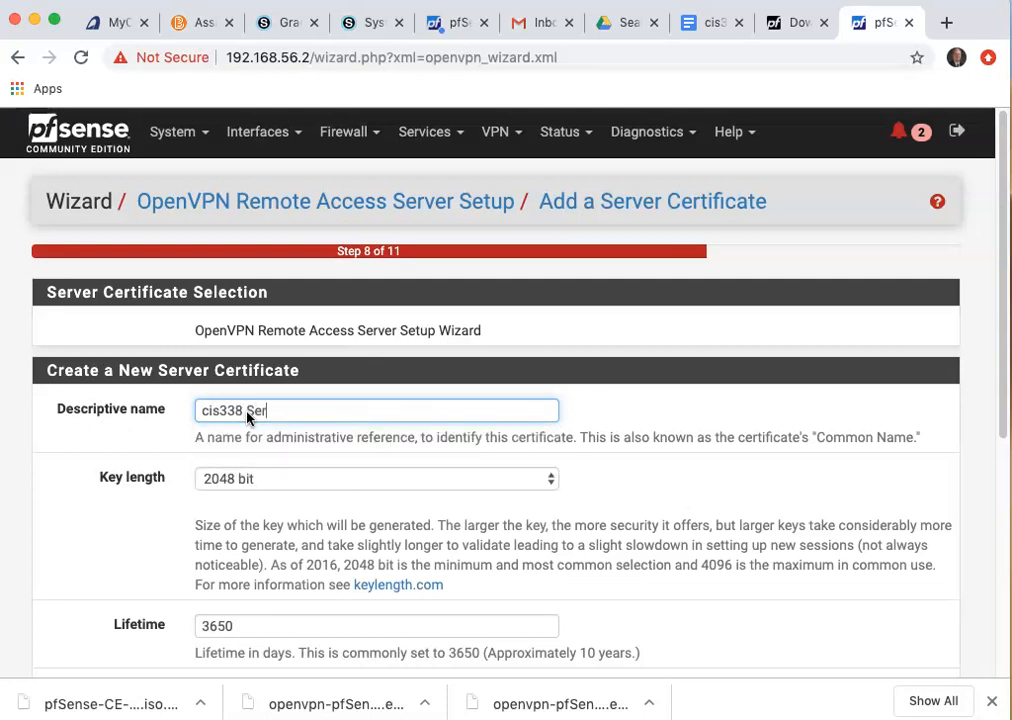
text(ver Certificate)
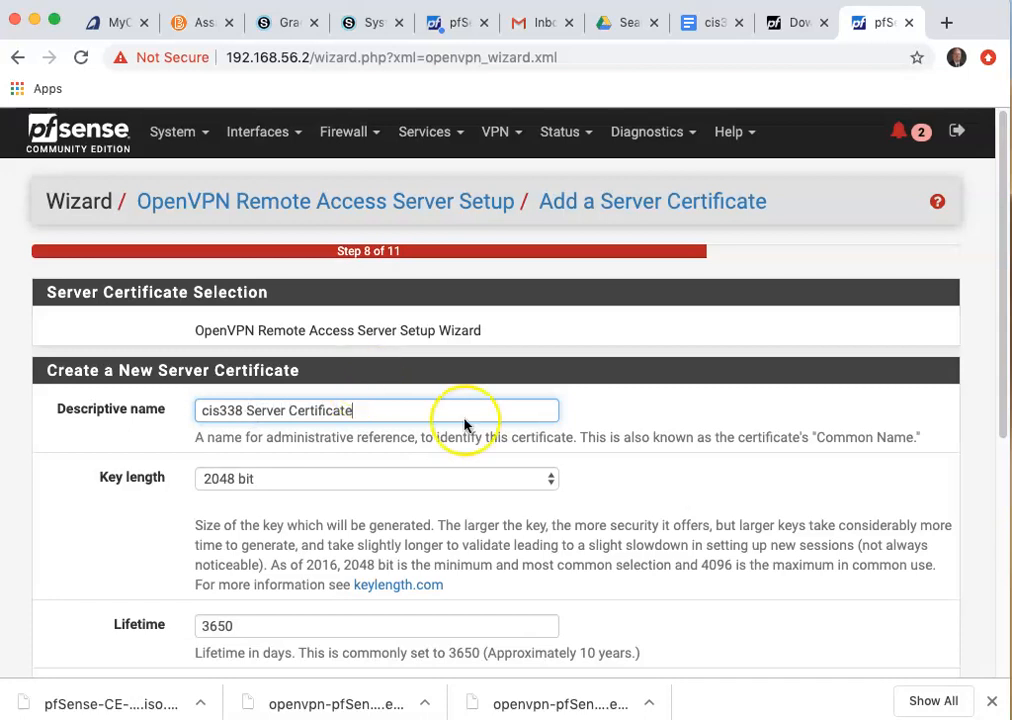
scroll(700, 486, down, 3)
scroll(662, 492, down, 5)
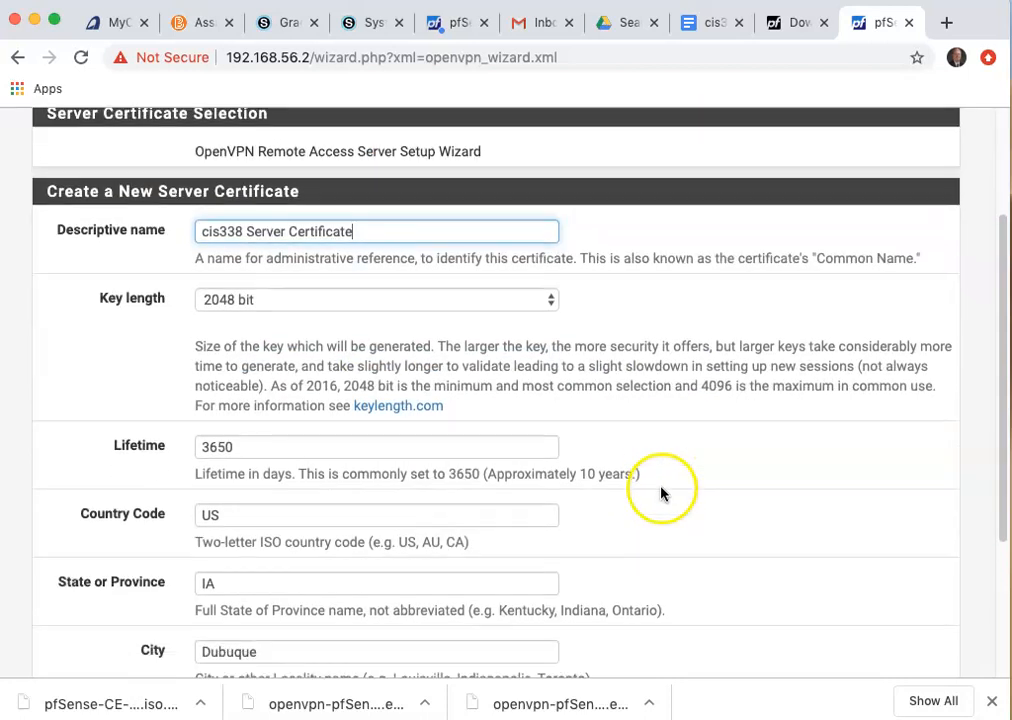
scroll(660, 490, down, 1)
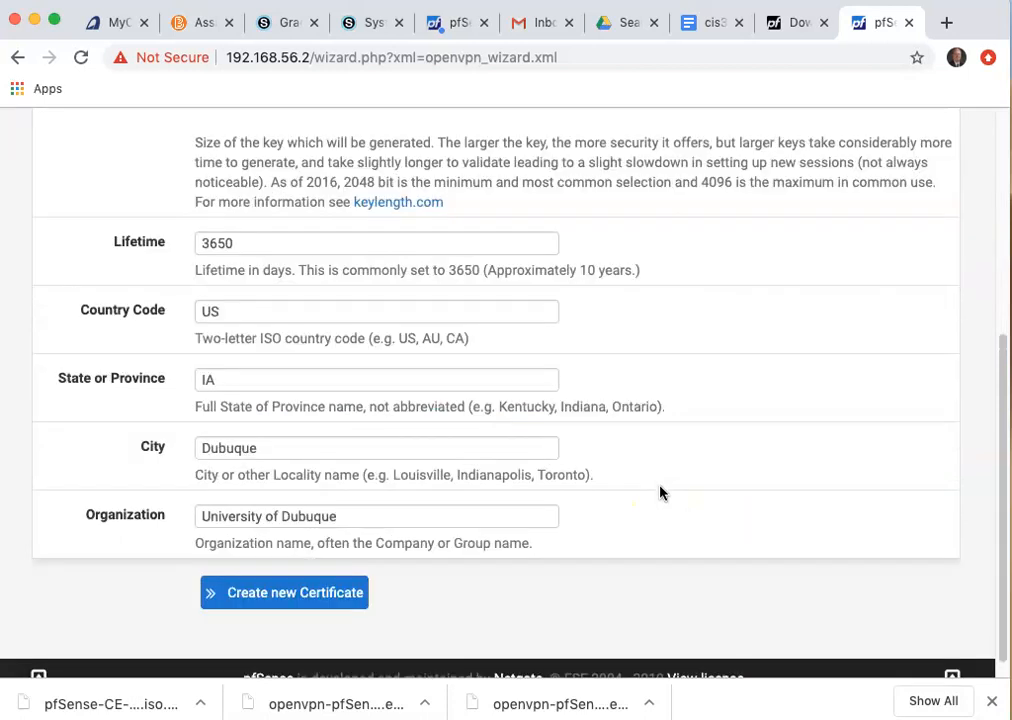
scroll(660, 490, down, 1)
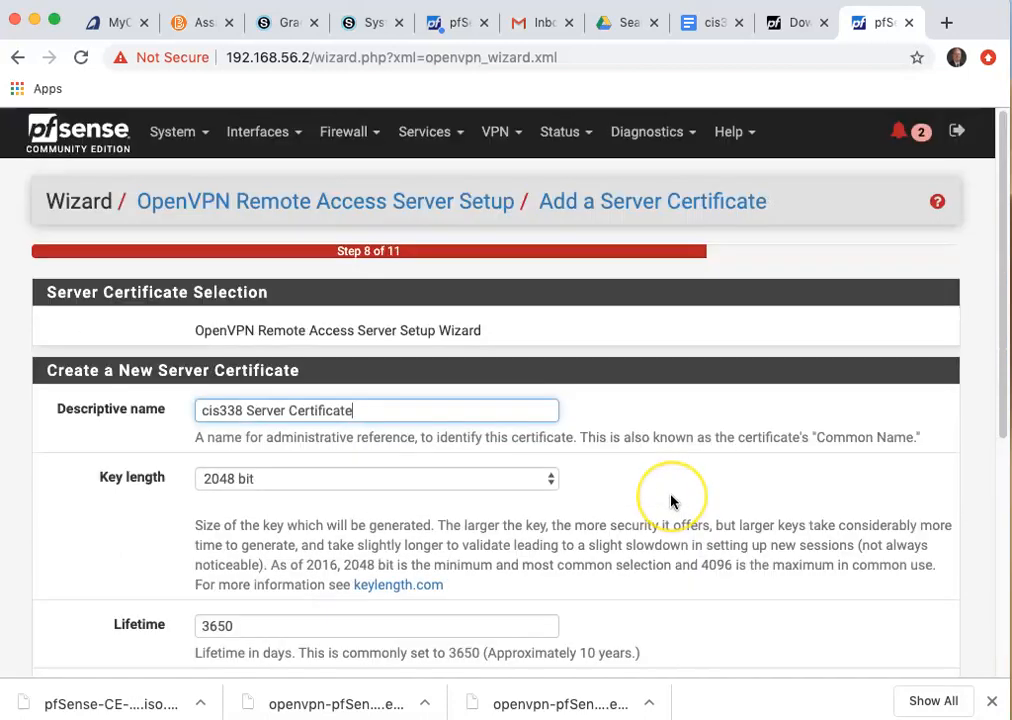
scroll(672, 503, down, 8)
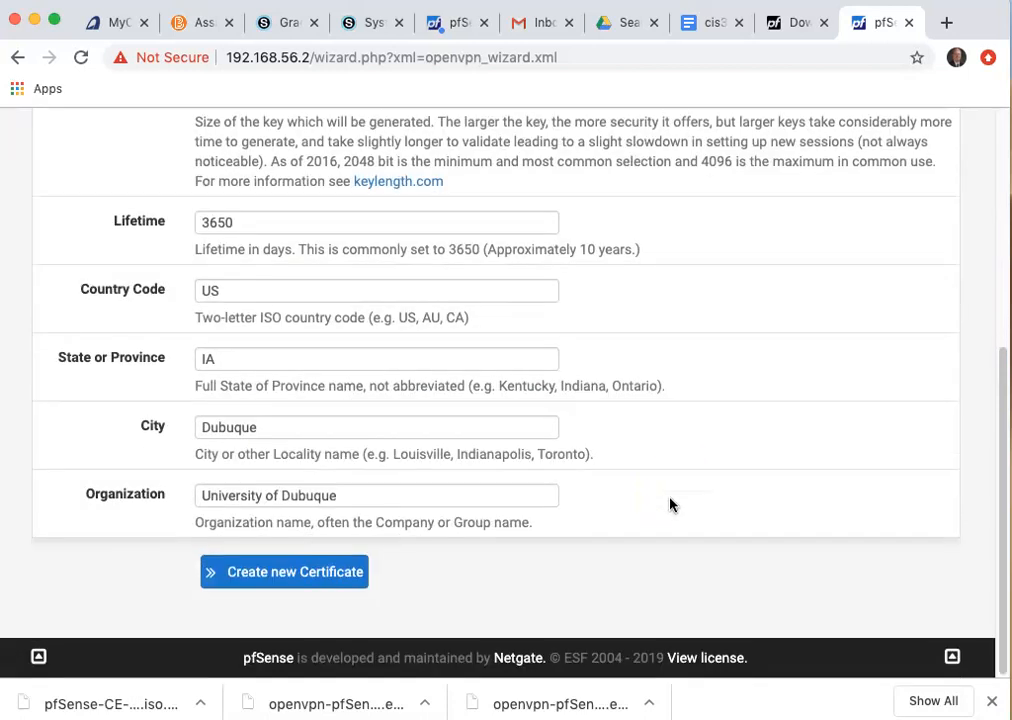
click(318, 574)
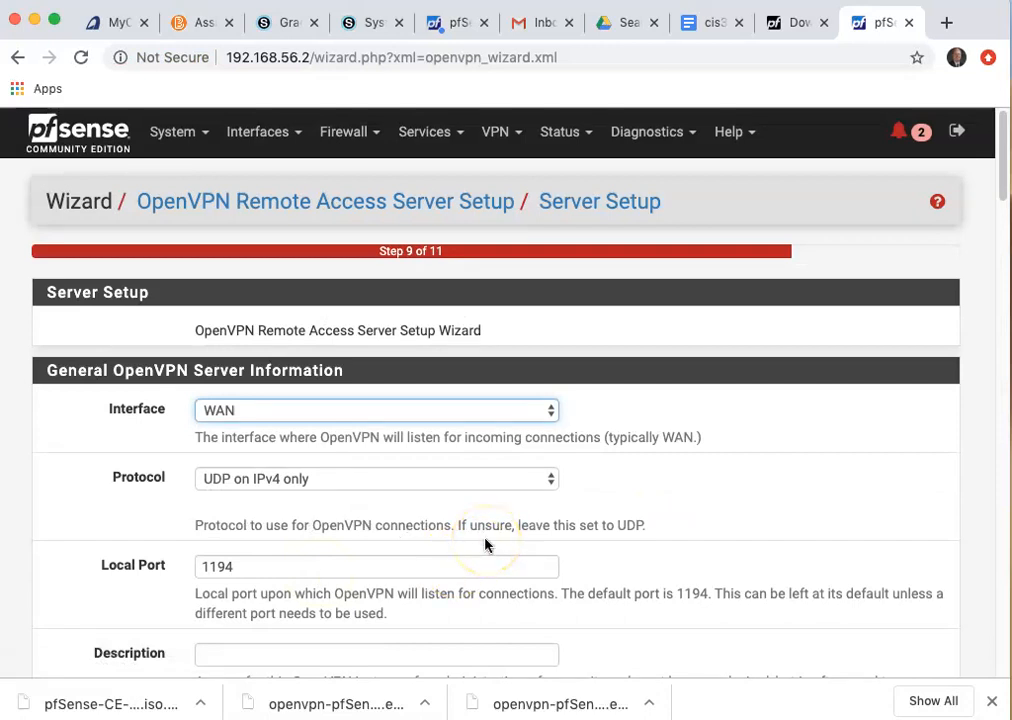
Set the OpenVPN server's description to "cs338 OpenVPN", keeping the WAN interface, UDP on IPv4 only and port 1194.
scroll(501, 496, down, 2)
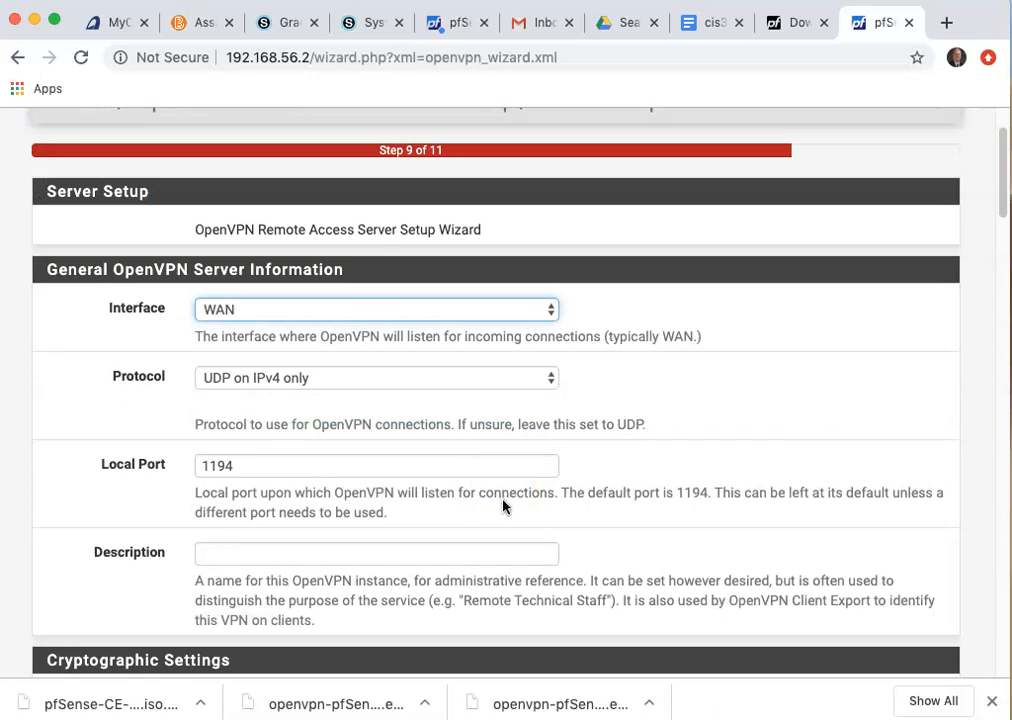
scroll(503, 507, down, 2)
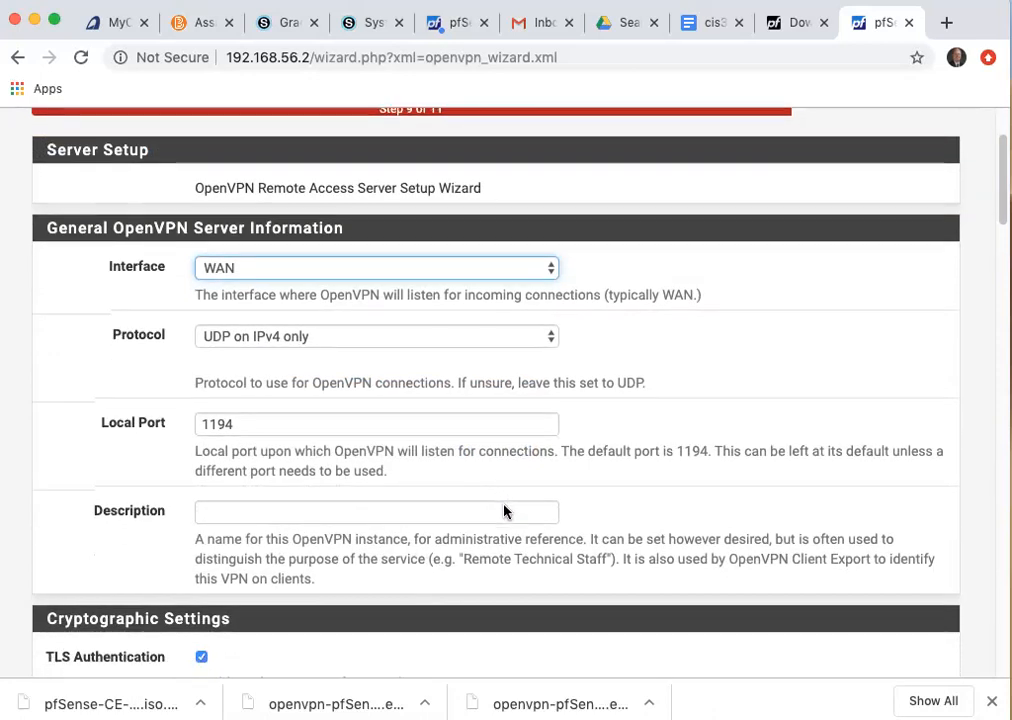
click(265, 514)
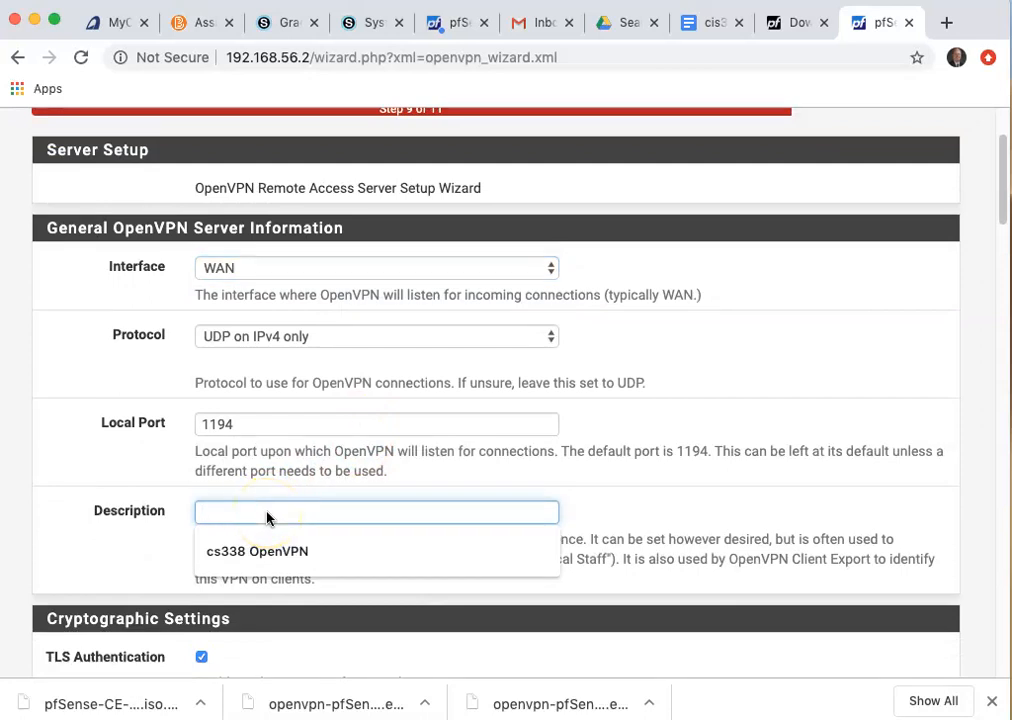
click(240, 549)
scroll(420, 477, up, 5)
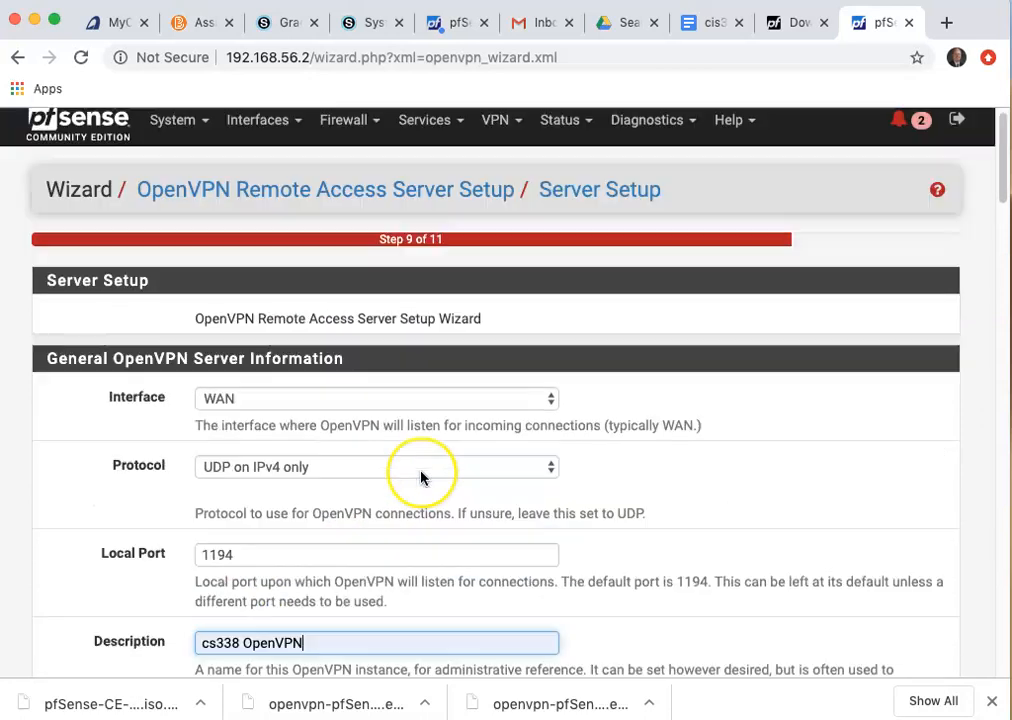
Review the cryptographic settings, keeping TLS authentication, the generated TLS key, 2048 bit DH parameters, AES-128-CBC encryption and SHA256 digest.
scroll(420, 477, down, 8)
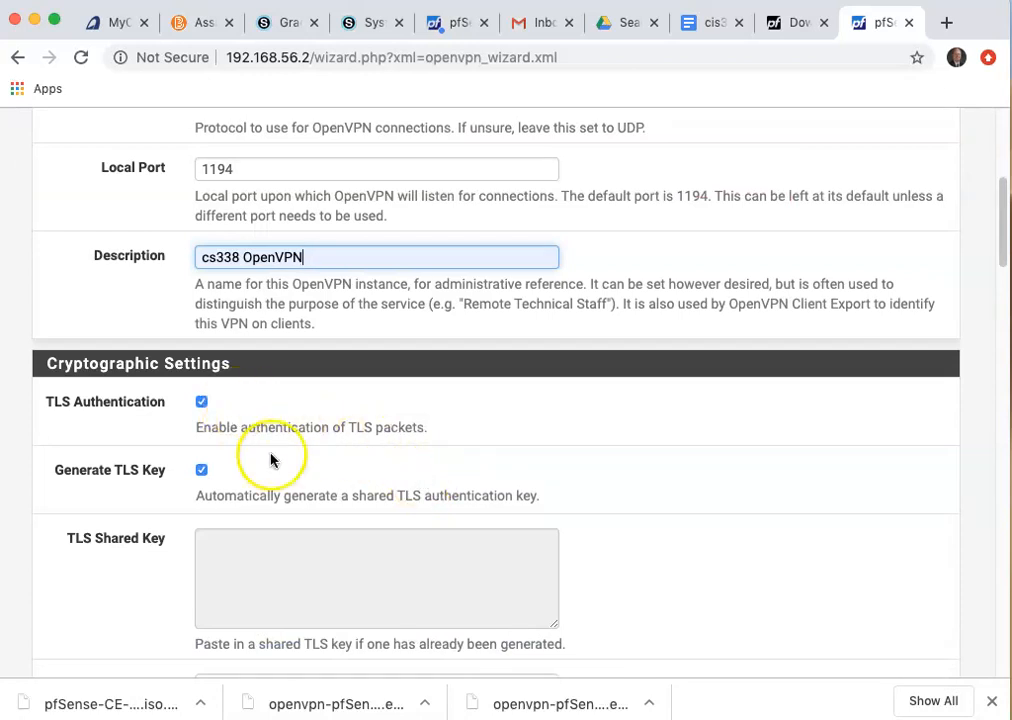
scroll(270, 460, down, 2)
scroll(280, 411, down, 7)
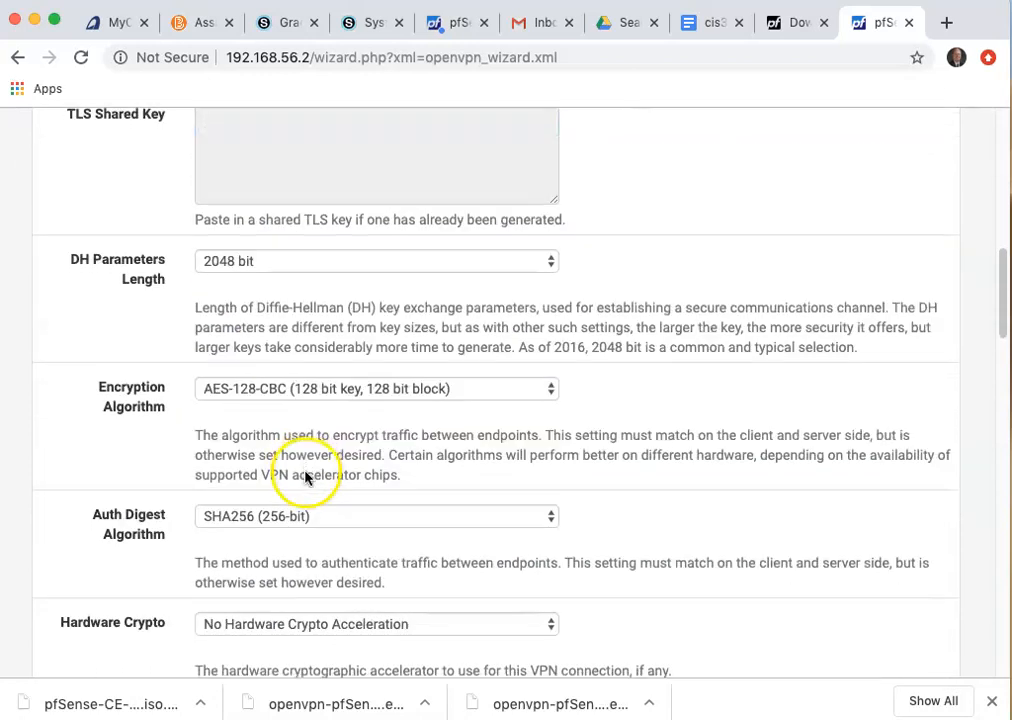
scroll(306, 476, down, 4)
scroll(307, 468, down, 10)
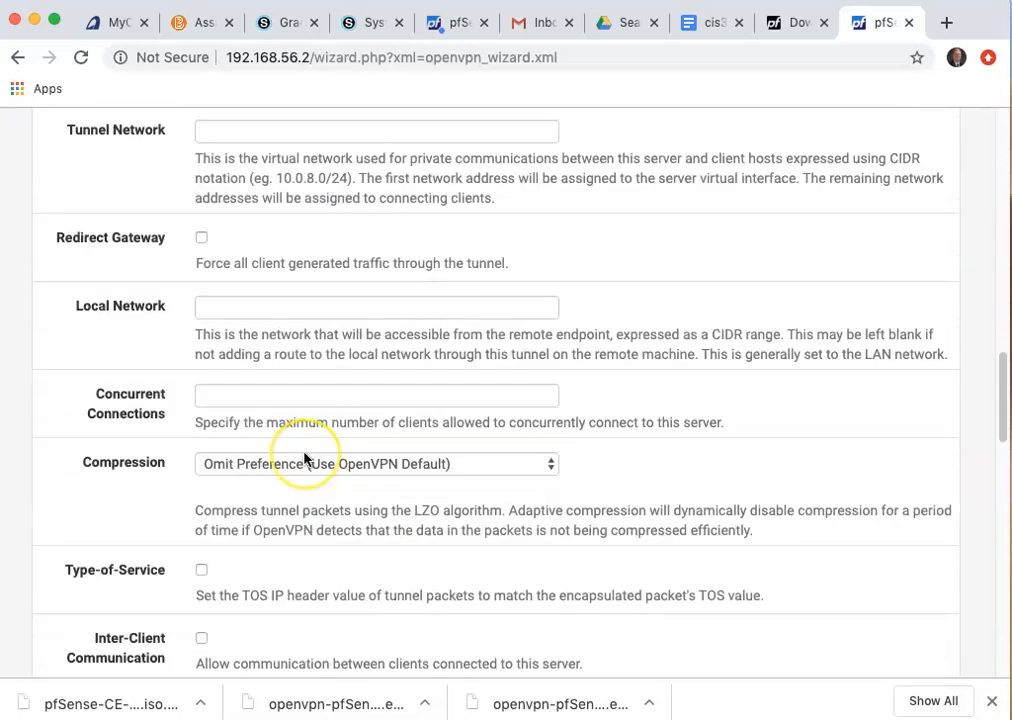
scroll(305, 458, up, 1)
Consult the network diagram in the cis338 Final Project document and set the OpenVPN tunnel network to 10.0.8.0/24.
click(268, 151)
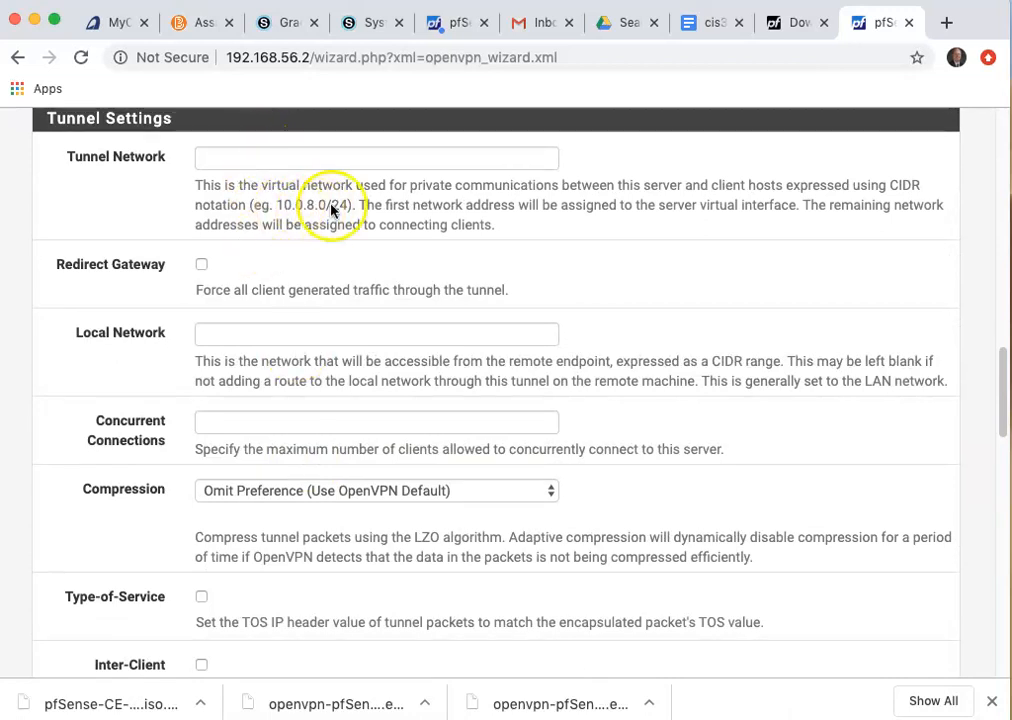
click(283, 164)
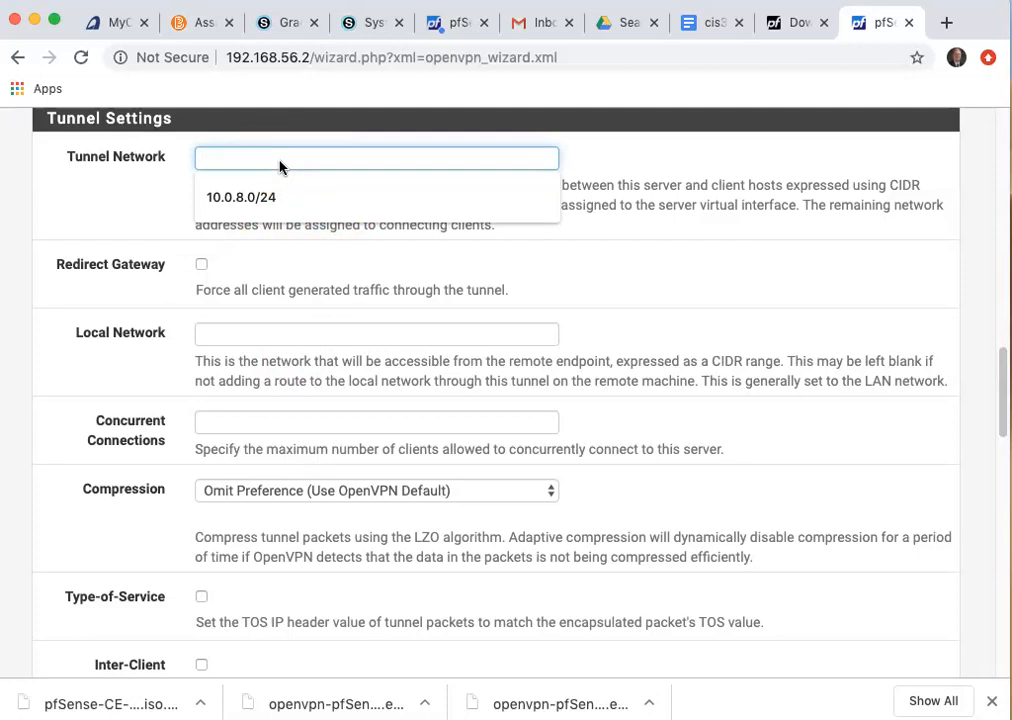
key(super+Tab)
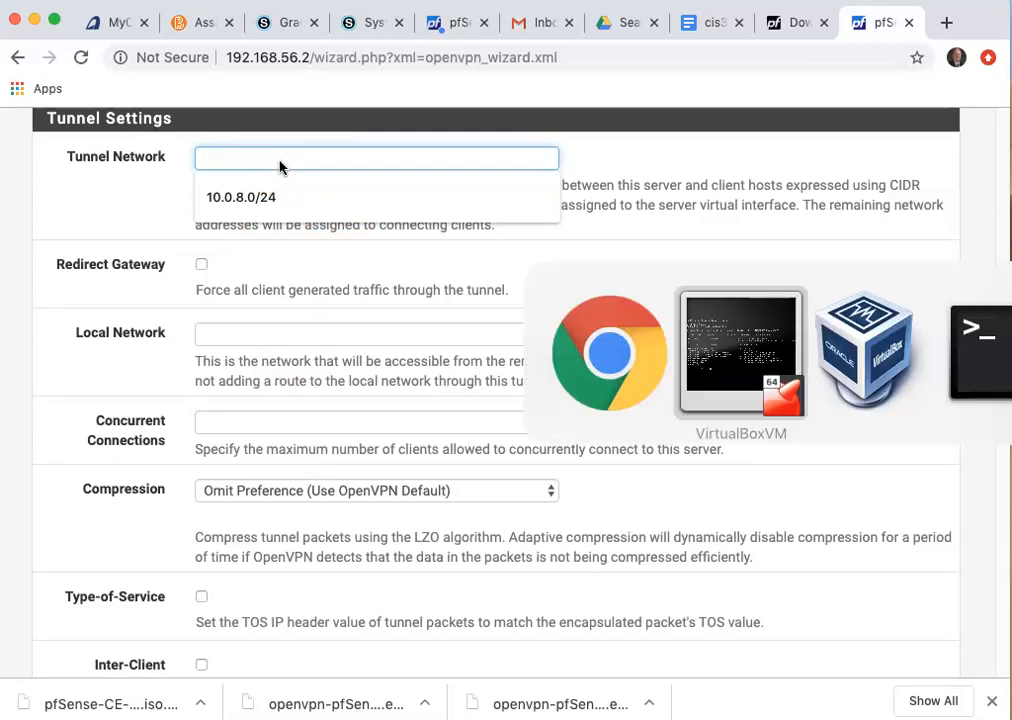
key(super+Tab)
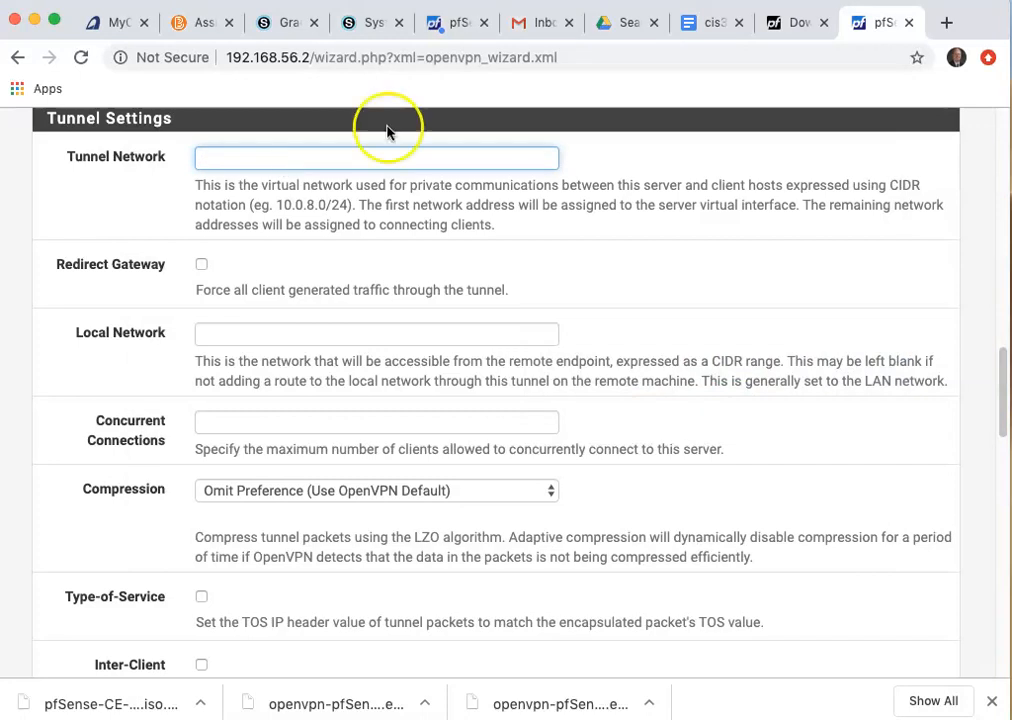
click(706, 23)
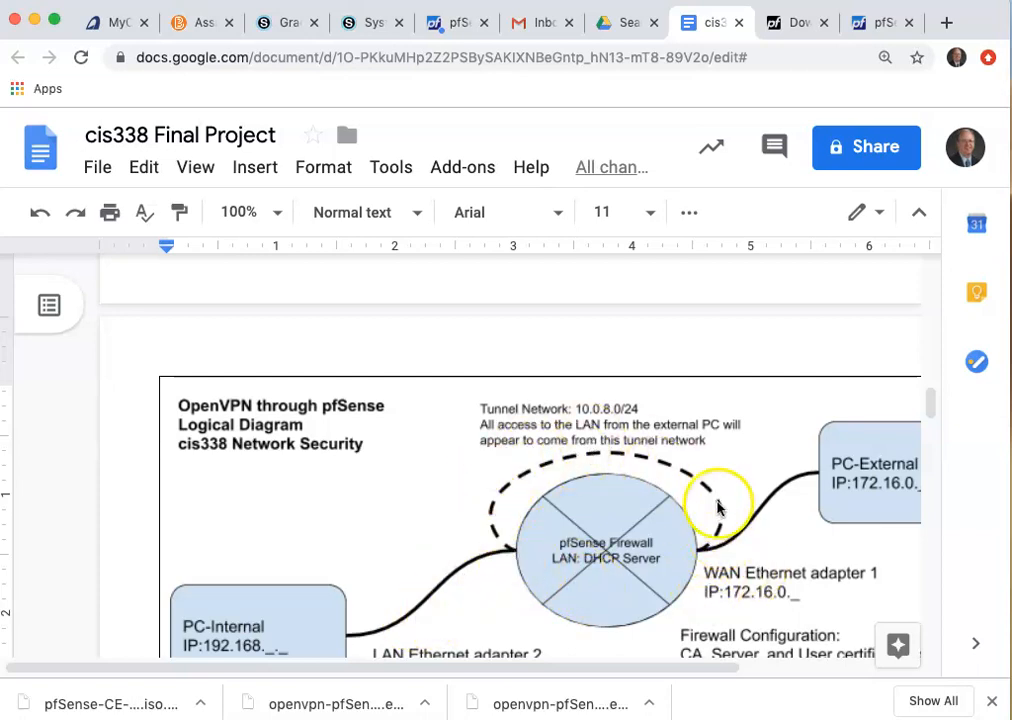
click(800, 26)
click(866, 26)
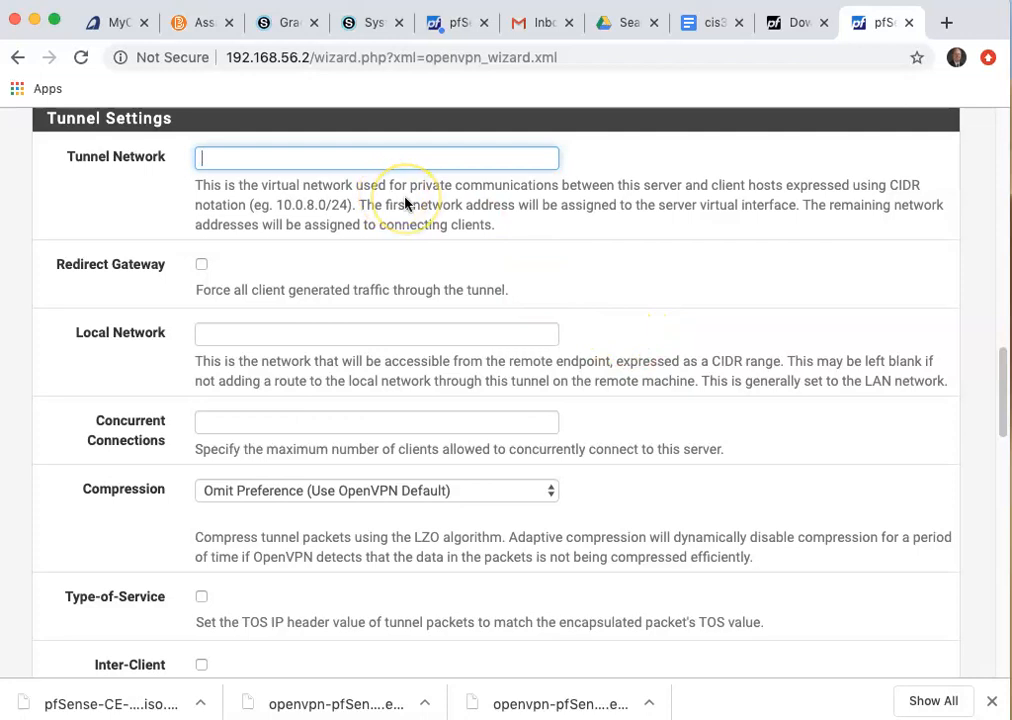
text(0.0.8.0/2)
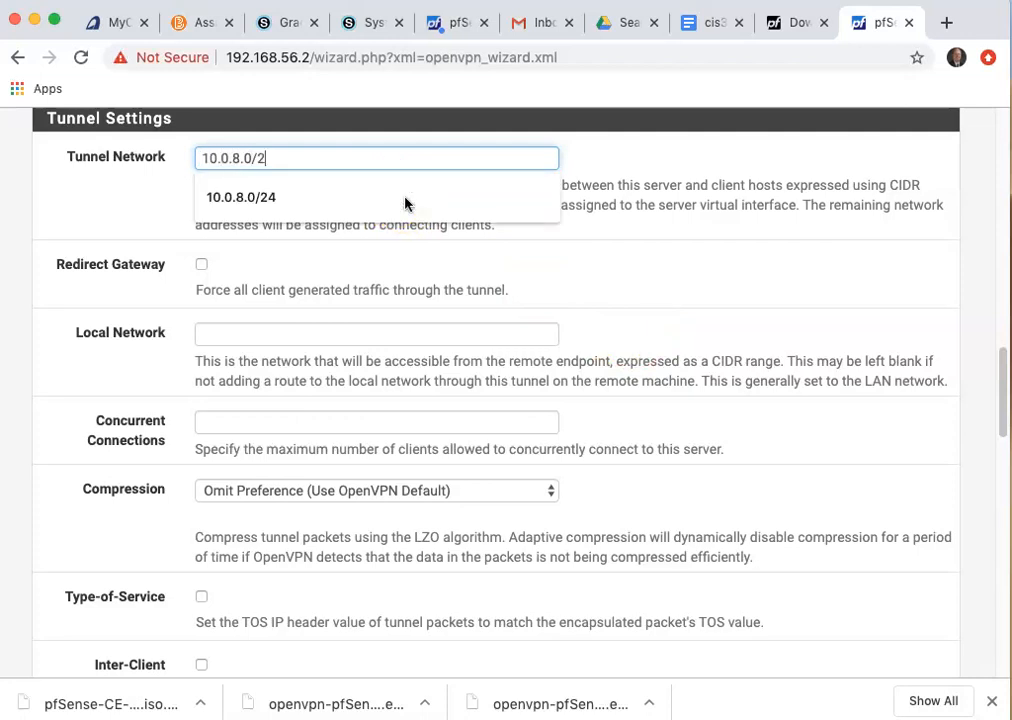
click(405, 200)
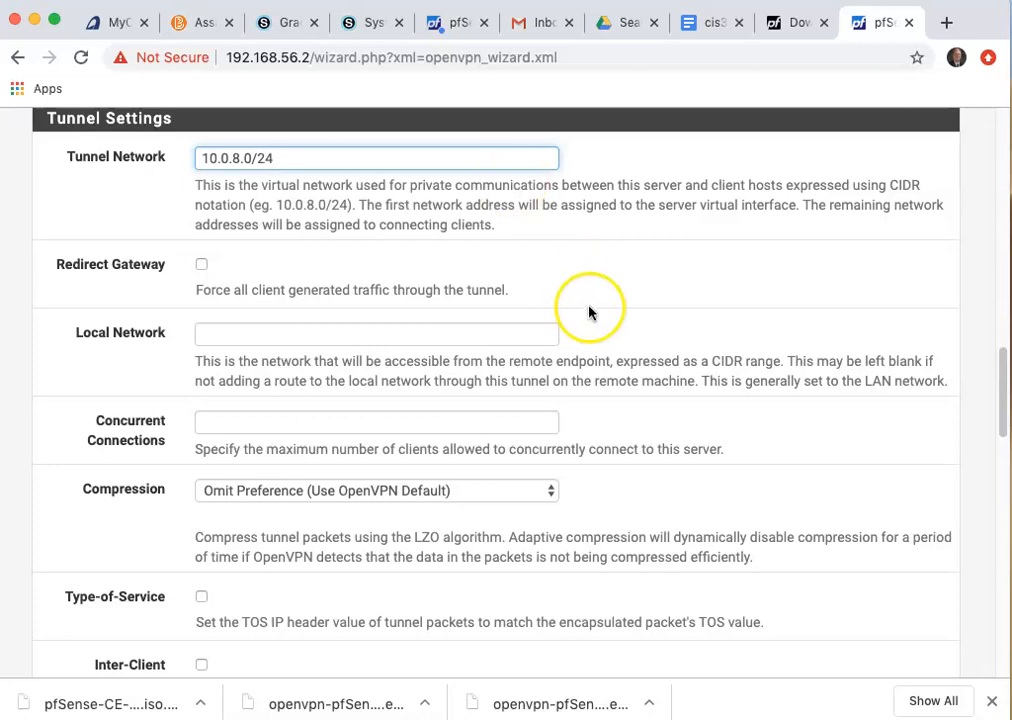
Set the local network accessible to remote clients to 192.168.56.0/24, leaving Redirect Gateway disabled.
scroll(589, 313, down, 1)
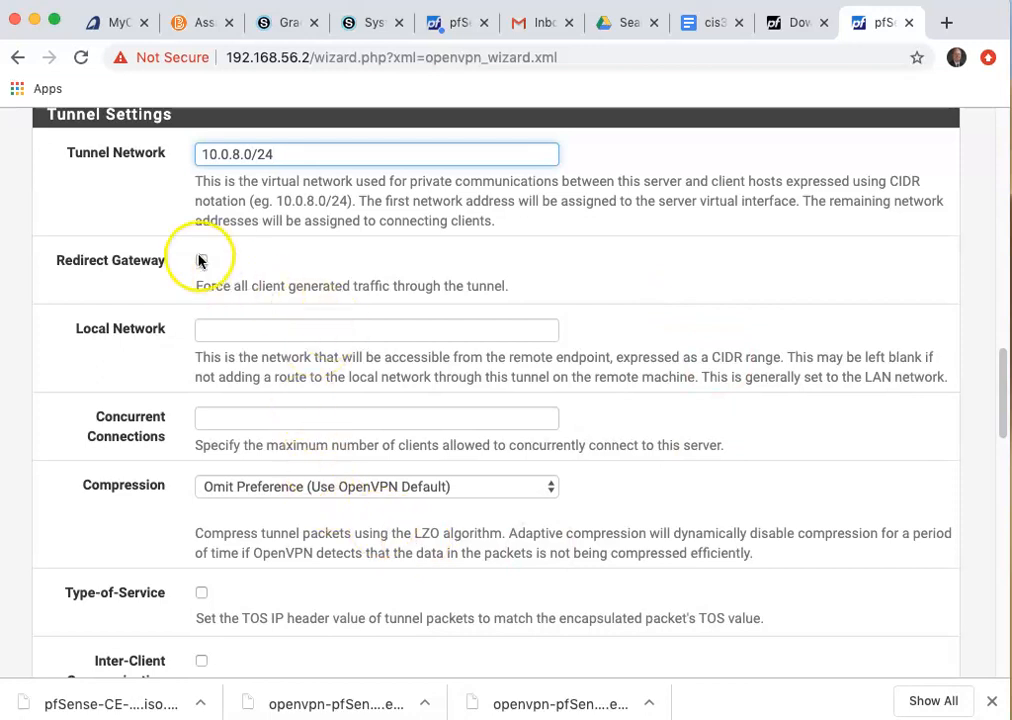
scroll(252, 535, down, 3)
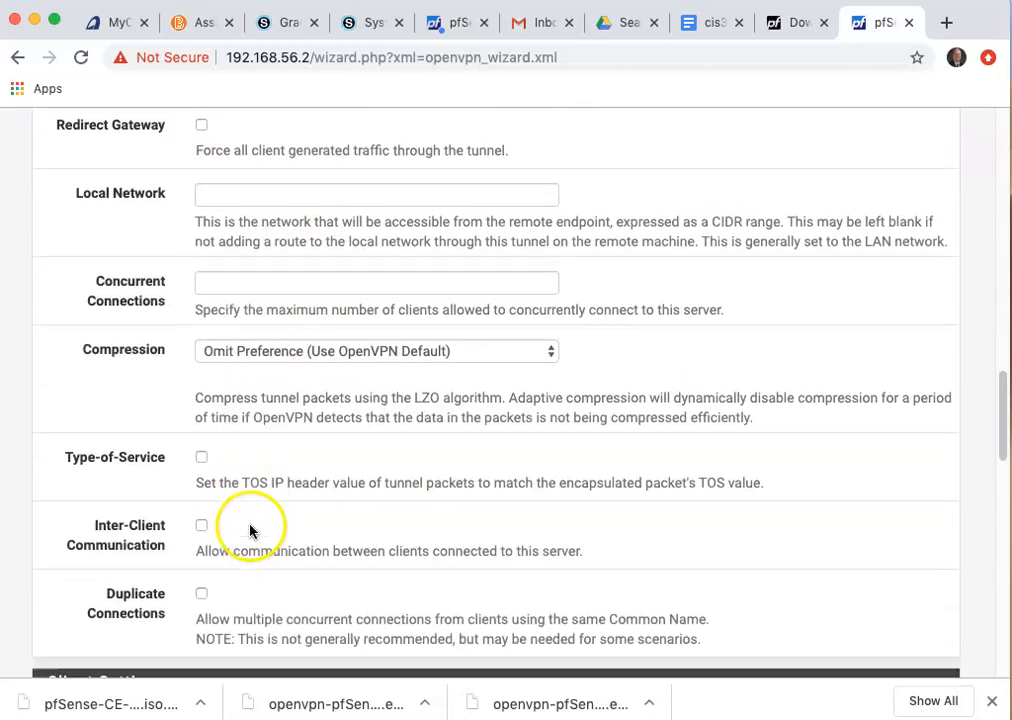
scroll(250, 531, down, 2)
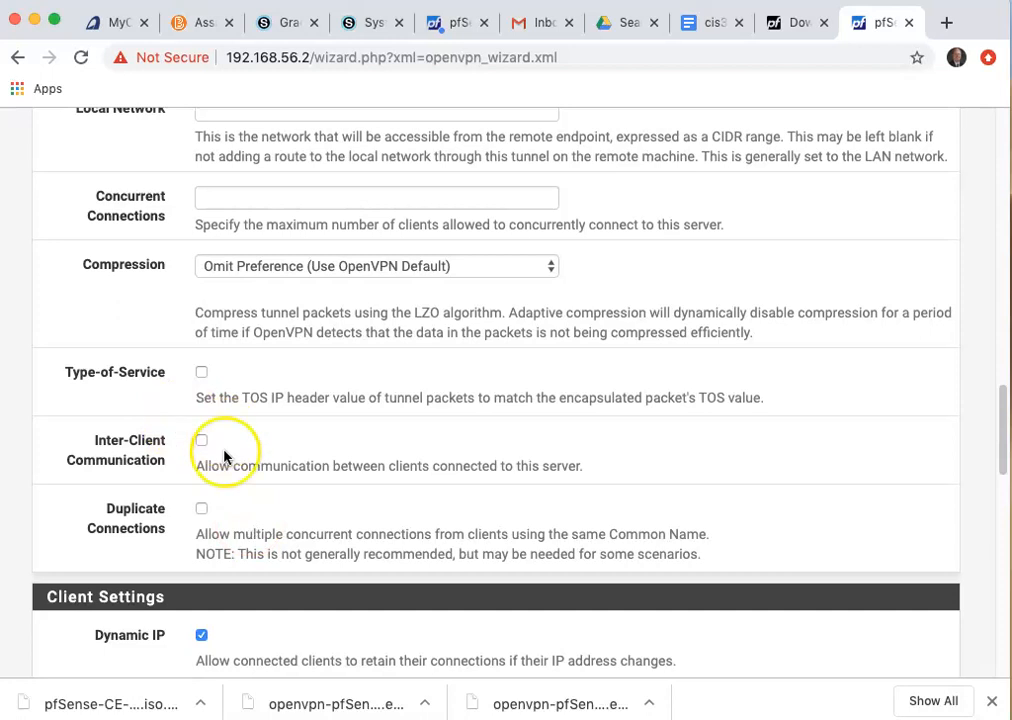
scroll(200, 452, up, 5)
scroll(225, 465, down, 1)
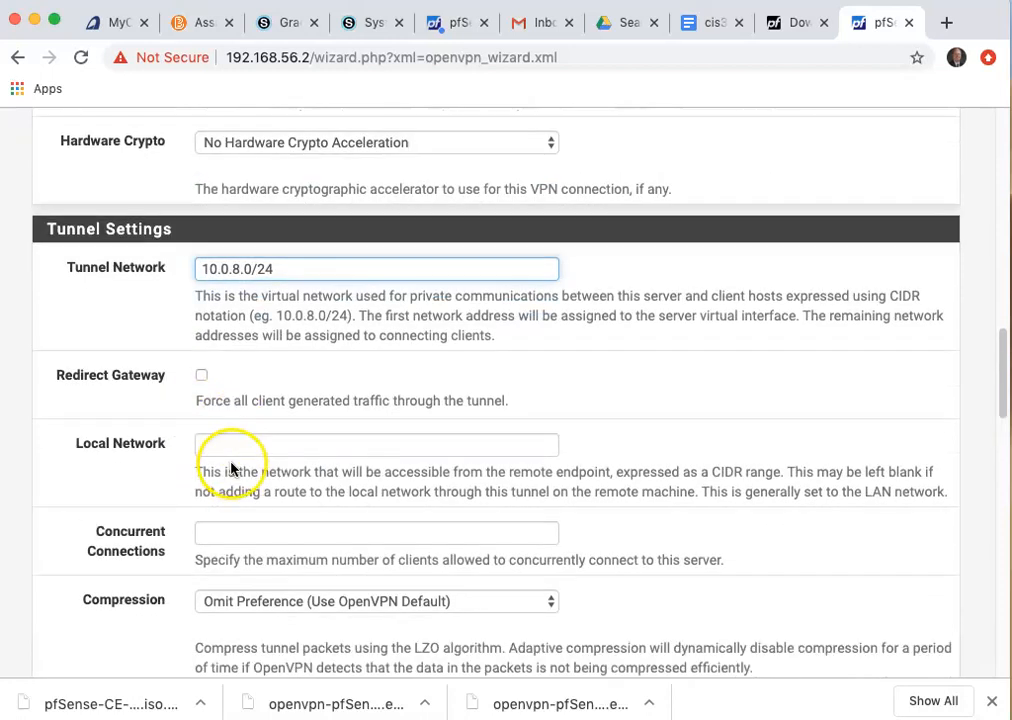
click(246, 455)
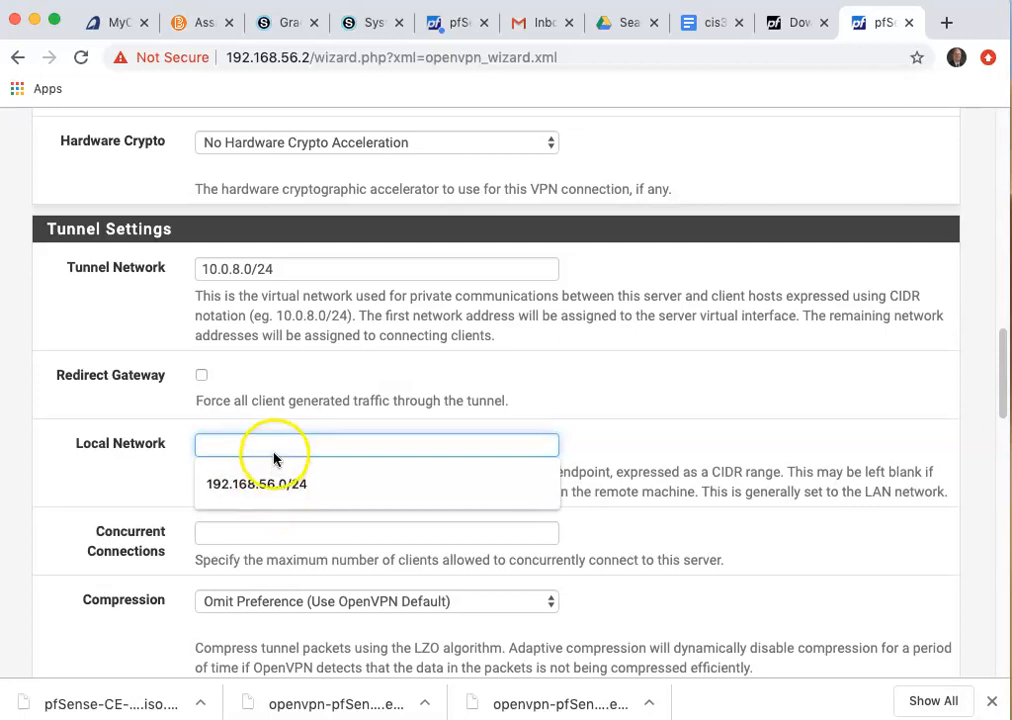
click(276, 486)
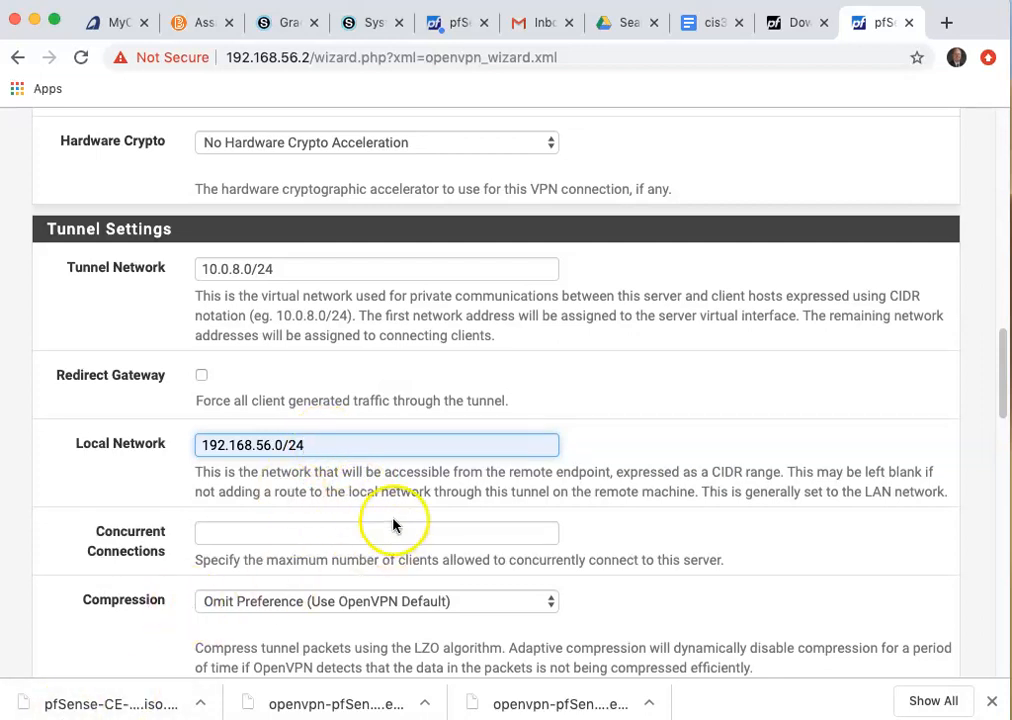
Allow communication between clients connected to this server, keeping the default compression and an empty concurrent connections limit.
scroll(415, 460, down, 1)
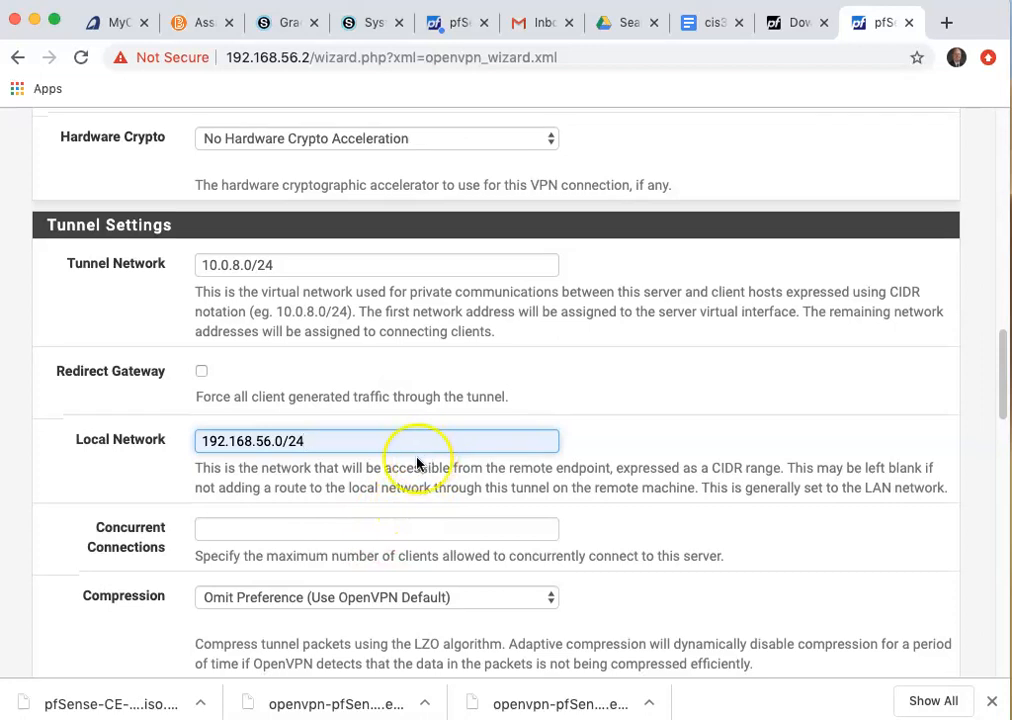
scroll(385, 440, down, 1)
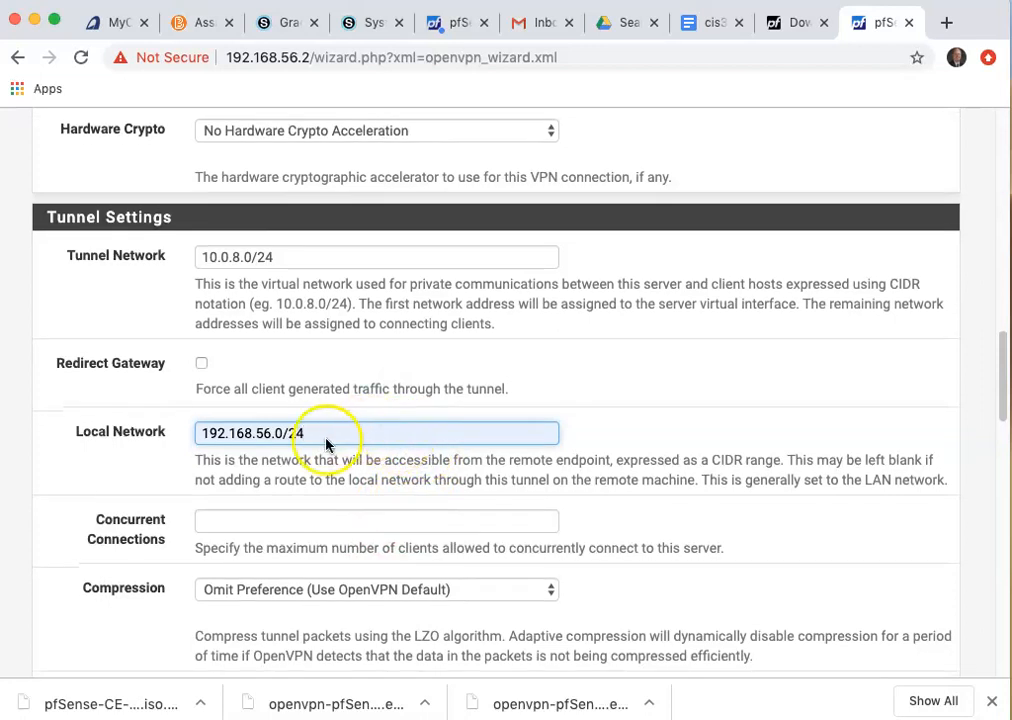
scroll(328, 443, down, 1)
scroll(373, 445, down, 5)
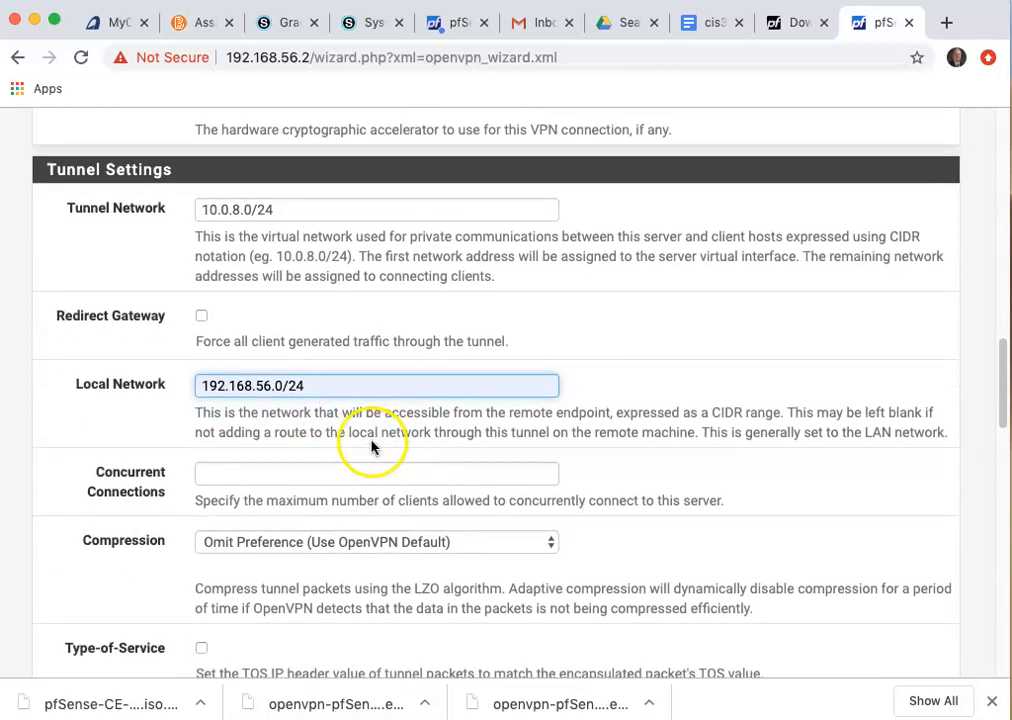
scroll(375, 445, down, 5)
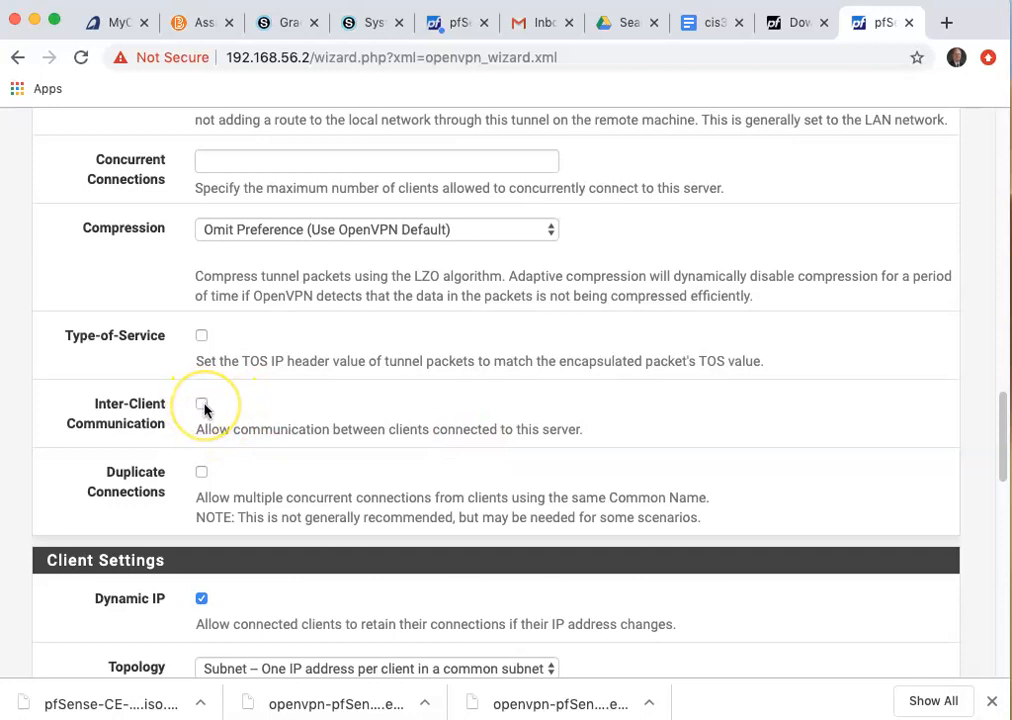
click(202, 405)
Enable NetBIOS over TCP/IP in the client settings, keep the other defaults, and continue to the firewall rule configuration.
scroll(477, 469, down, 2)
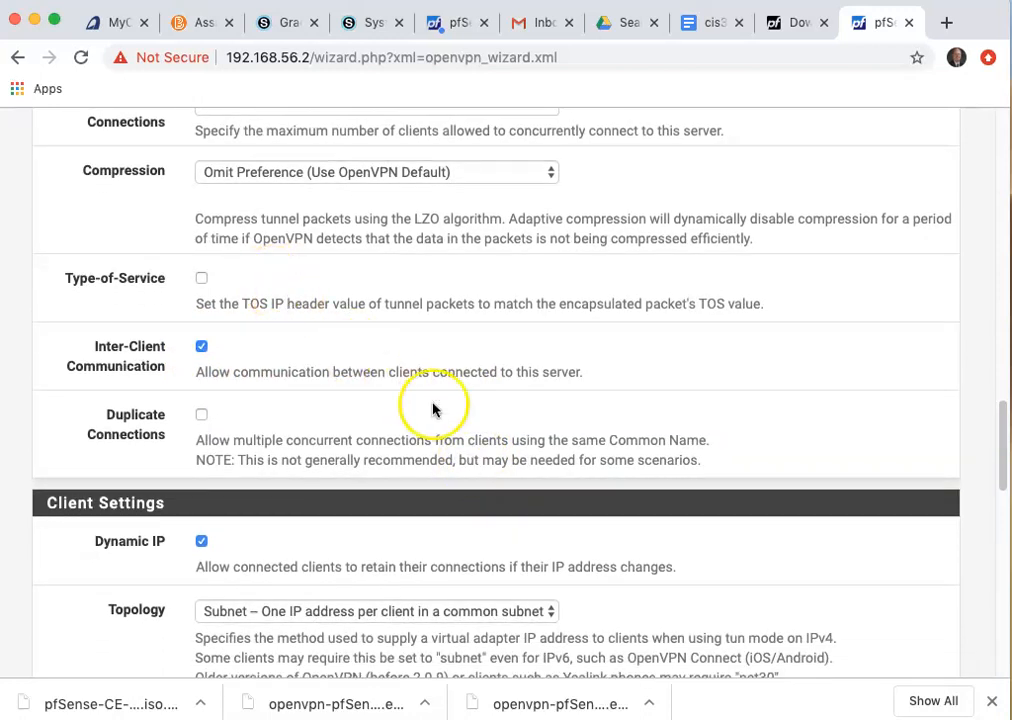
scroll(433, 409, down, 6)
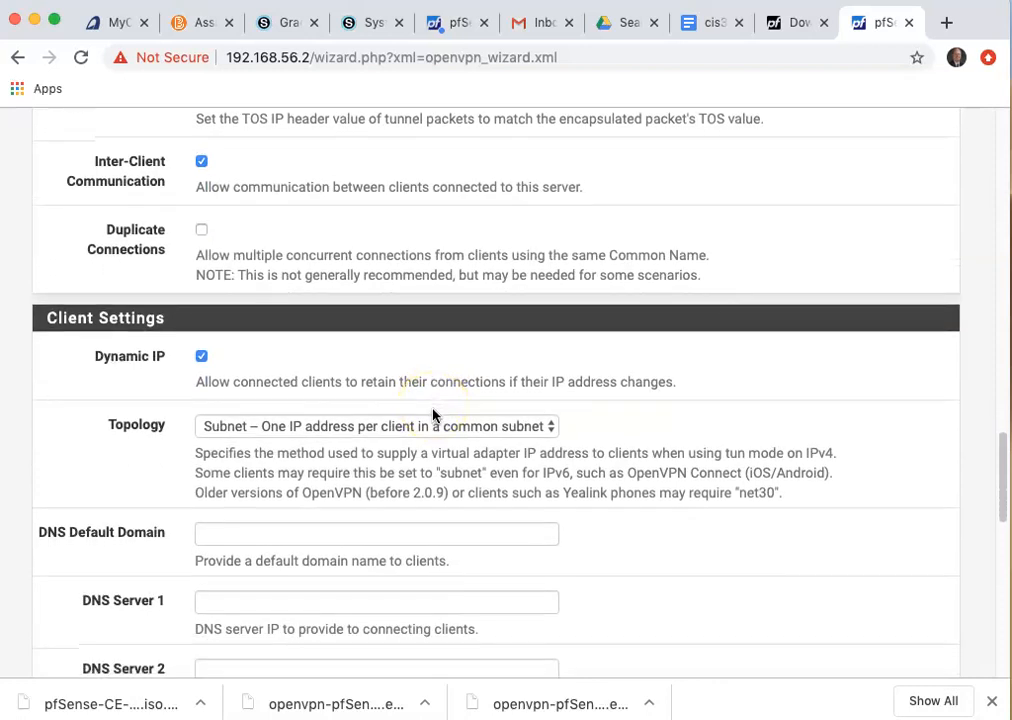
scroll(433, 414, down, 1)
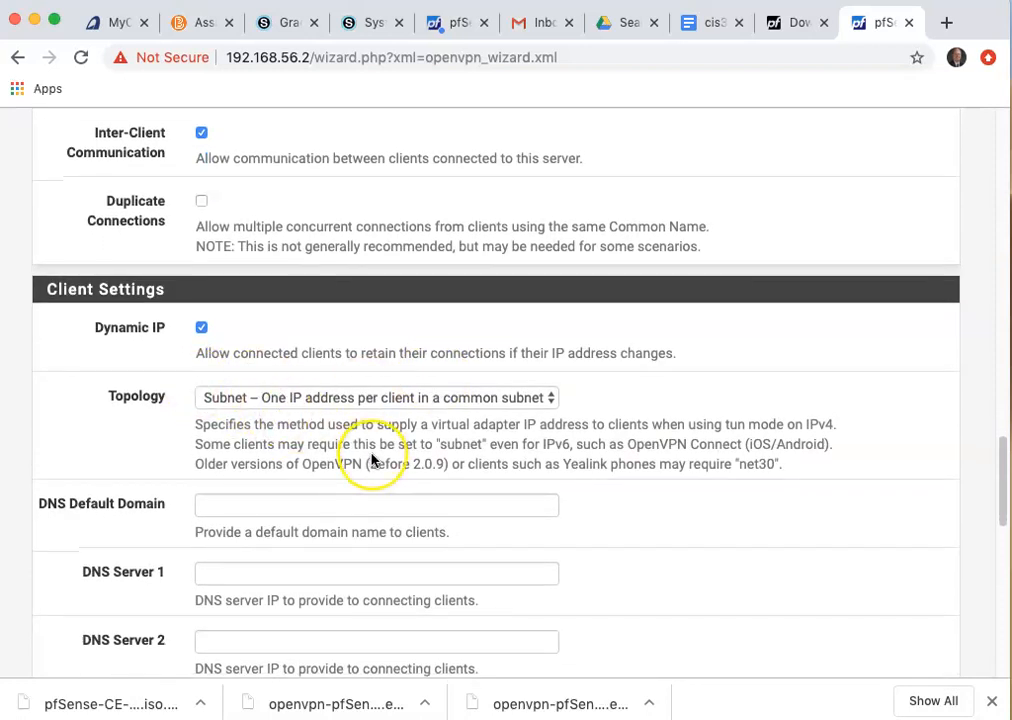
scroll(371, 459, down, 15)
scroll(371, 459, down, 6)
scroll(371, 459, up, 2)
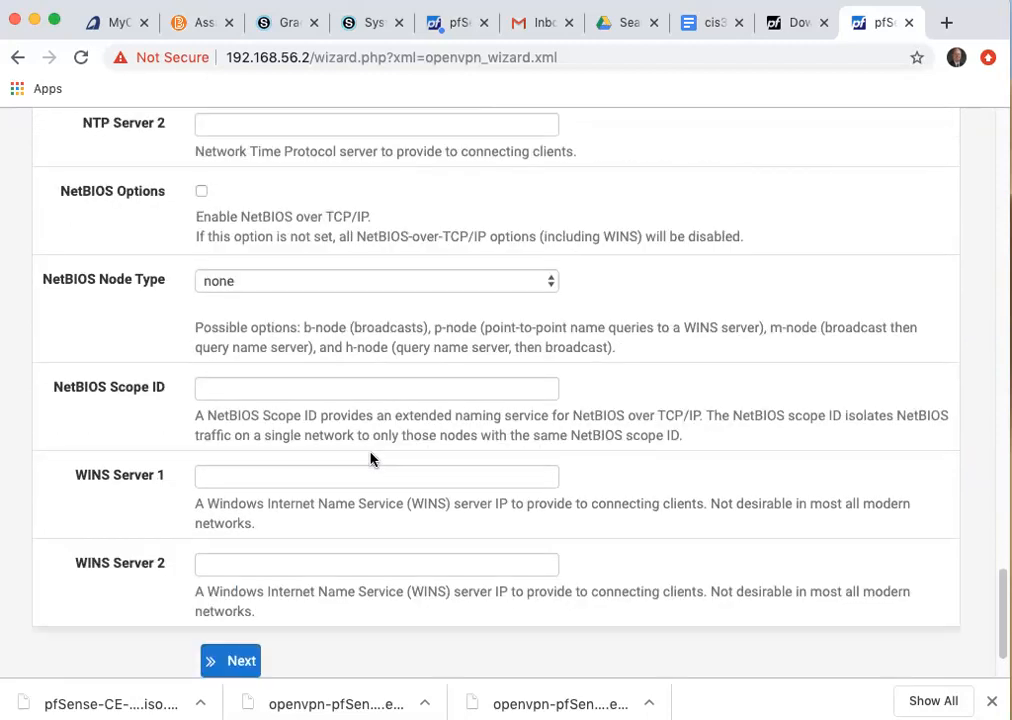
scroll(370, 459, up, 6)
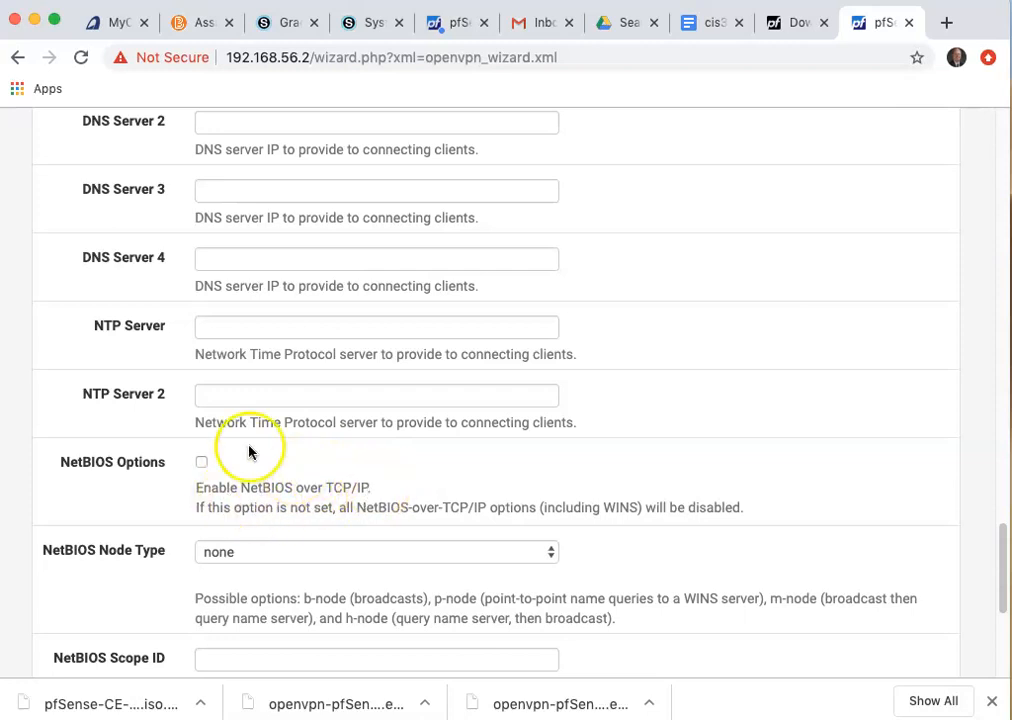
click(202, 463)
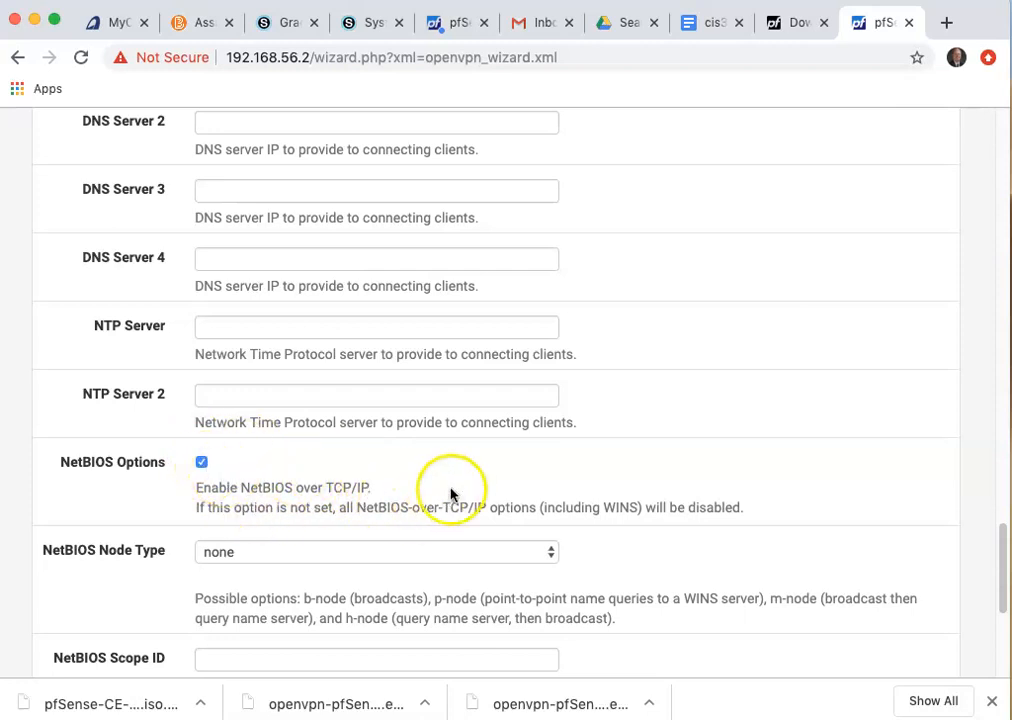
scroll(452, 494, down, 3)
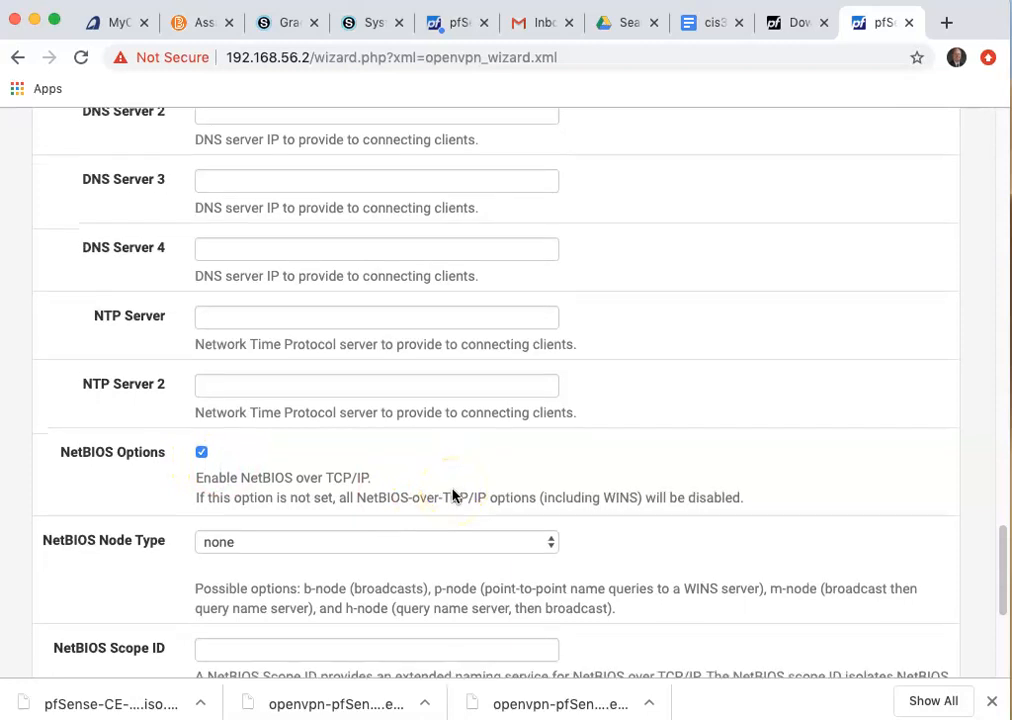
scroll(449, 498, down, 4)
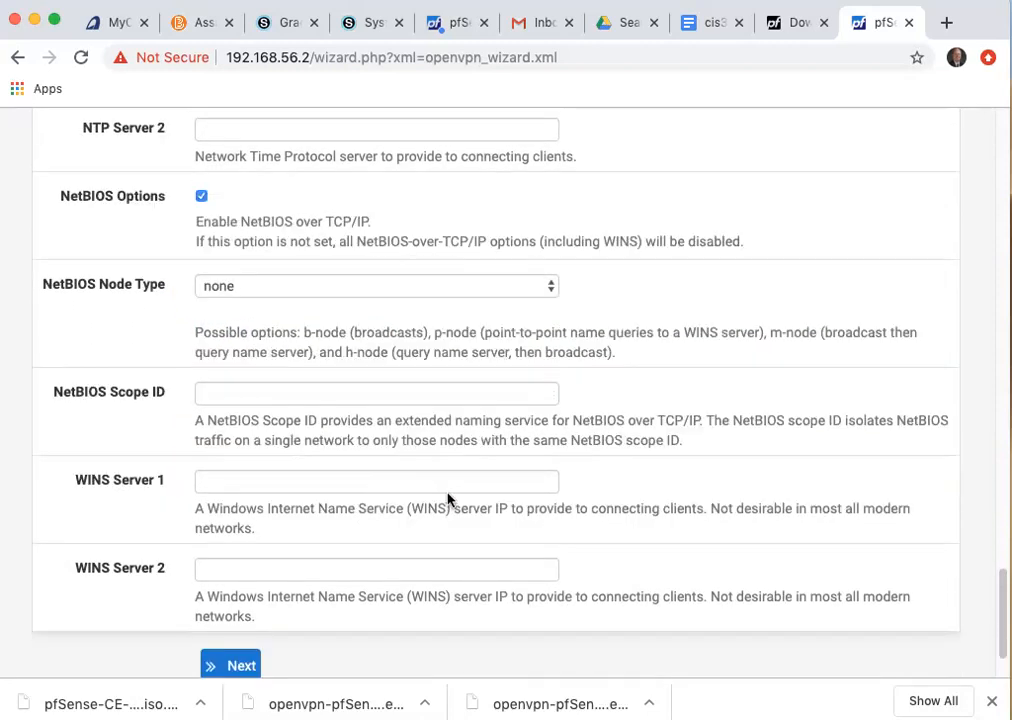
click(237, 623)
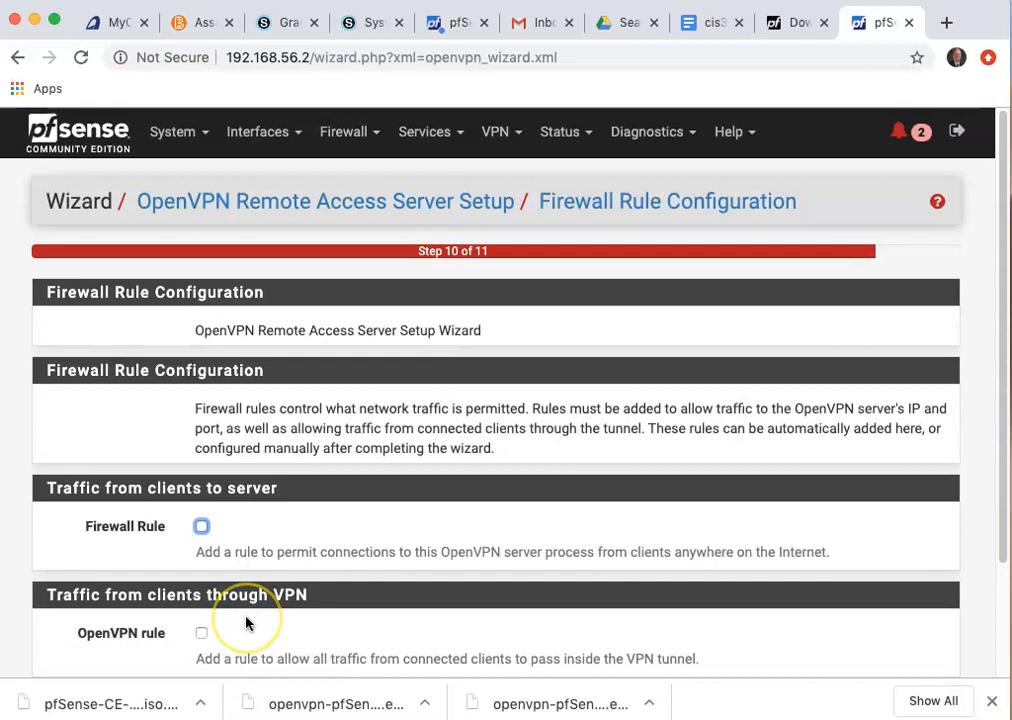
Add the firewall rule for client connections and the OpenVPN rule for tunnel traffic, and finish the setup wizard.
scroll(435, 522, down, 2)
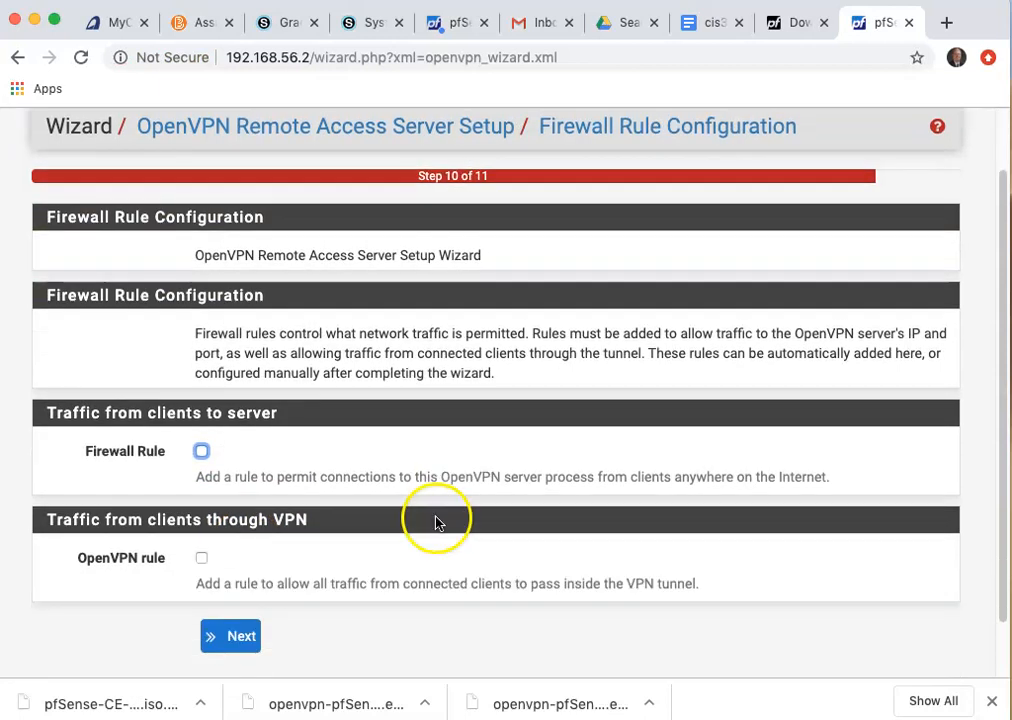
click(202, 453)
click(202, 453)
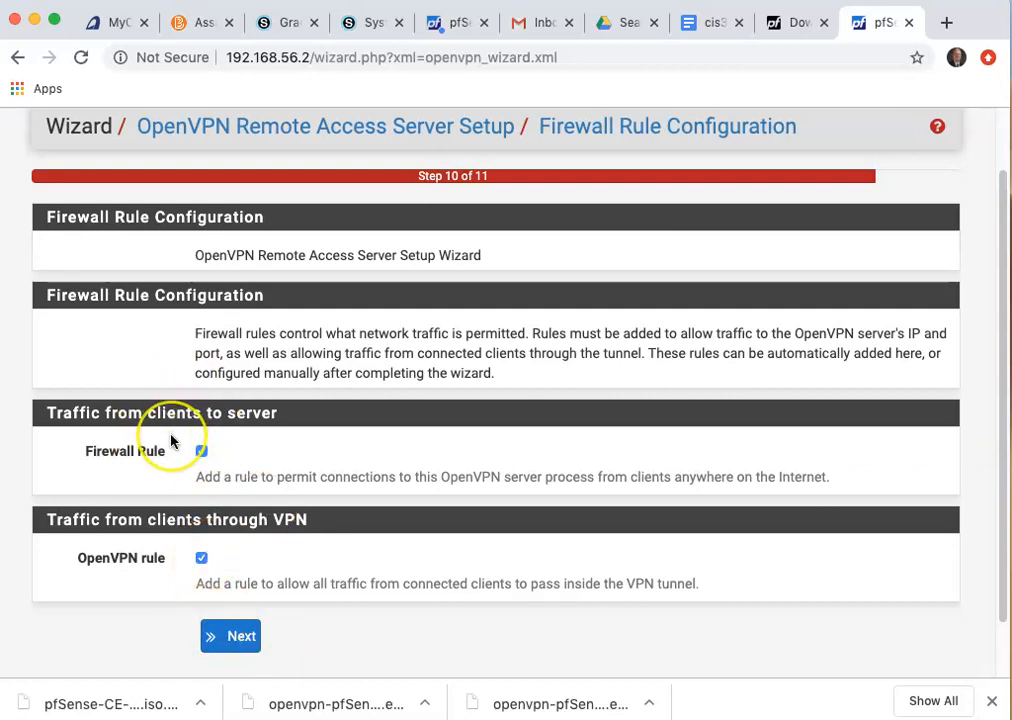
click(243, 638)
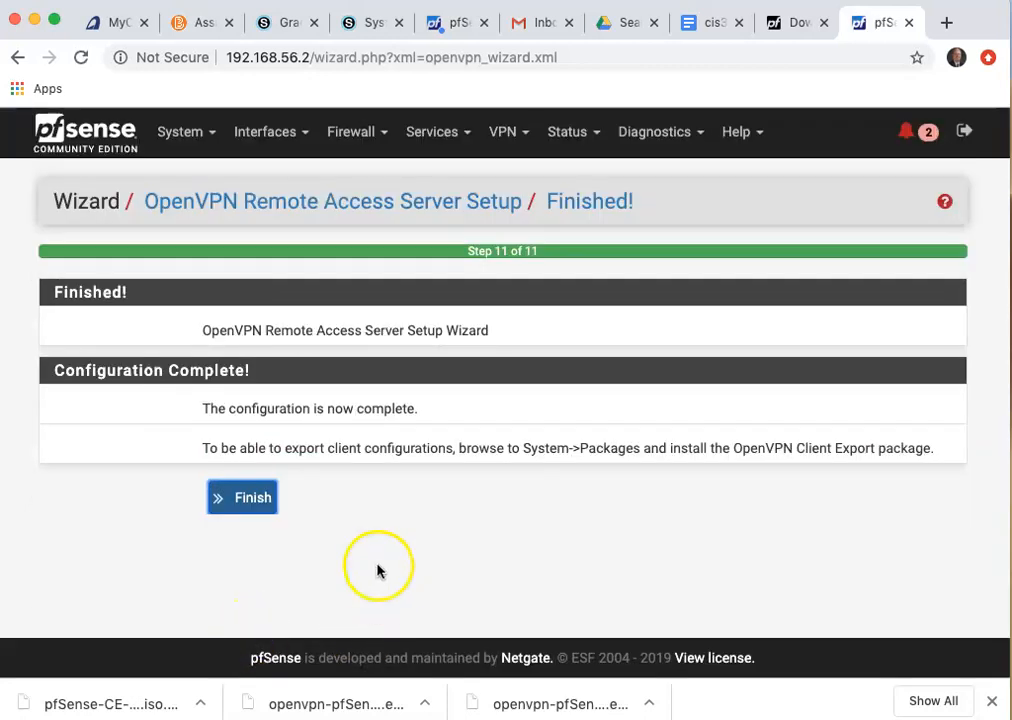
click(259, 500)
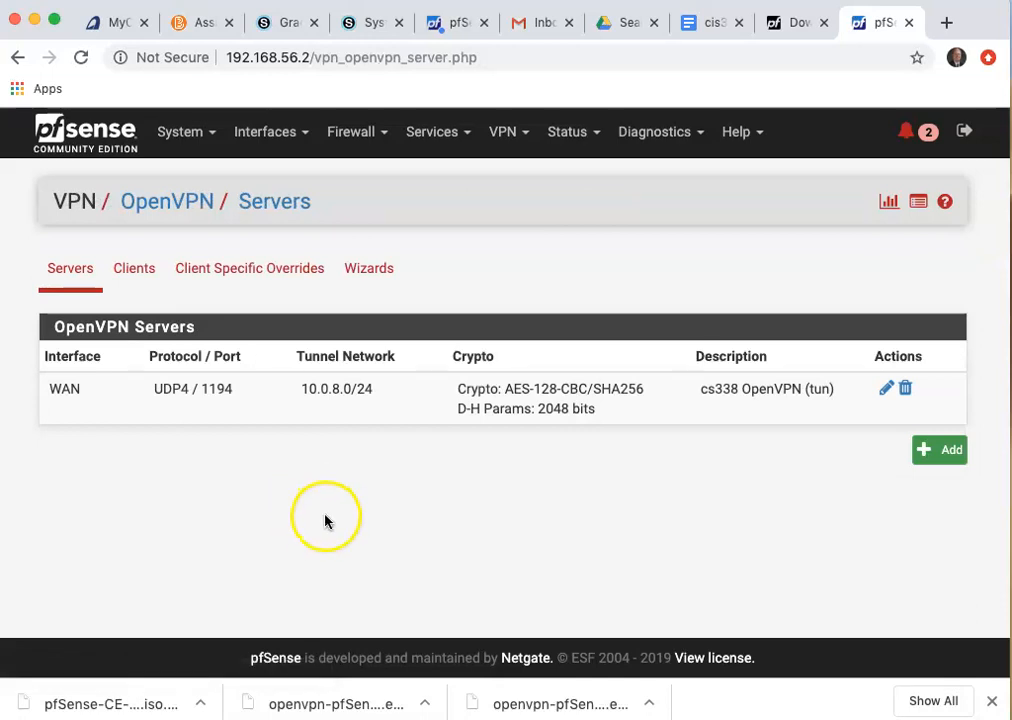
Start a new internal certificate in the Certificate Manager with the descriptive name "cis338 User Certificate".
click(172, 134)
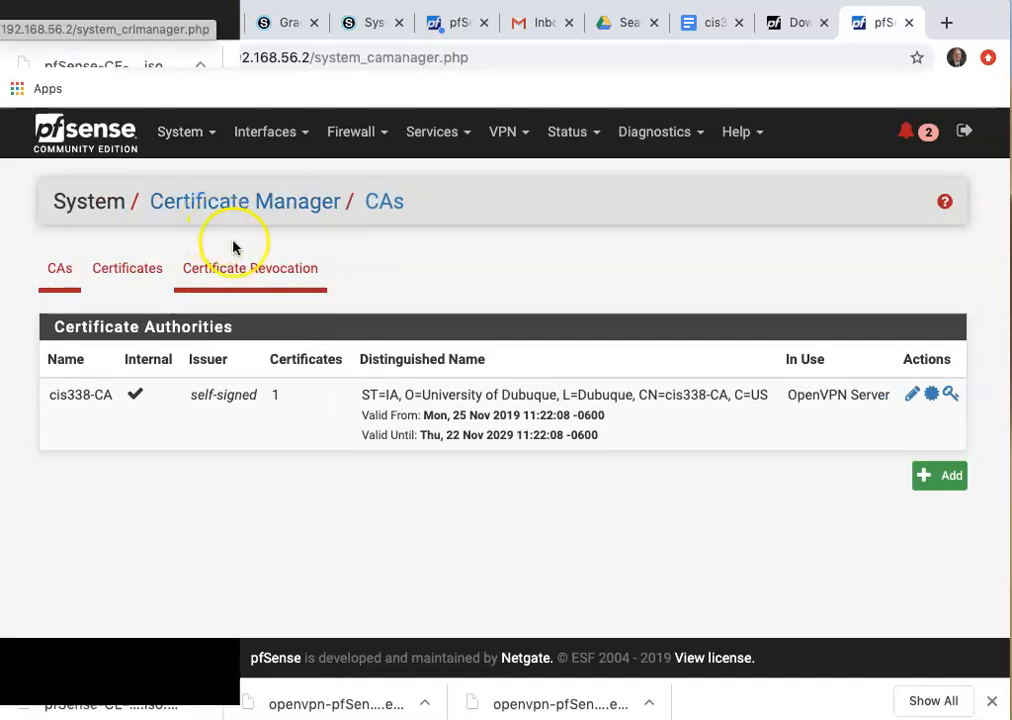
click(127, 269)
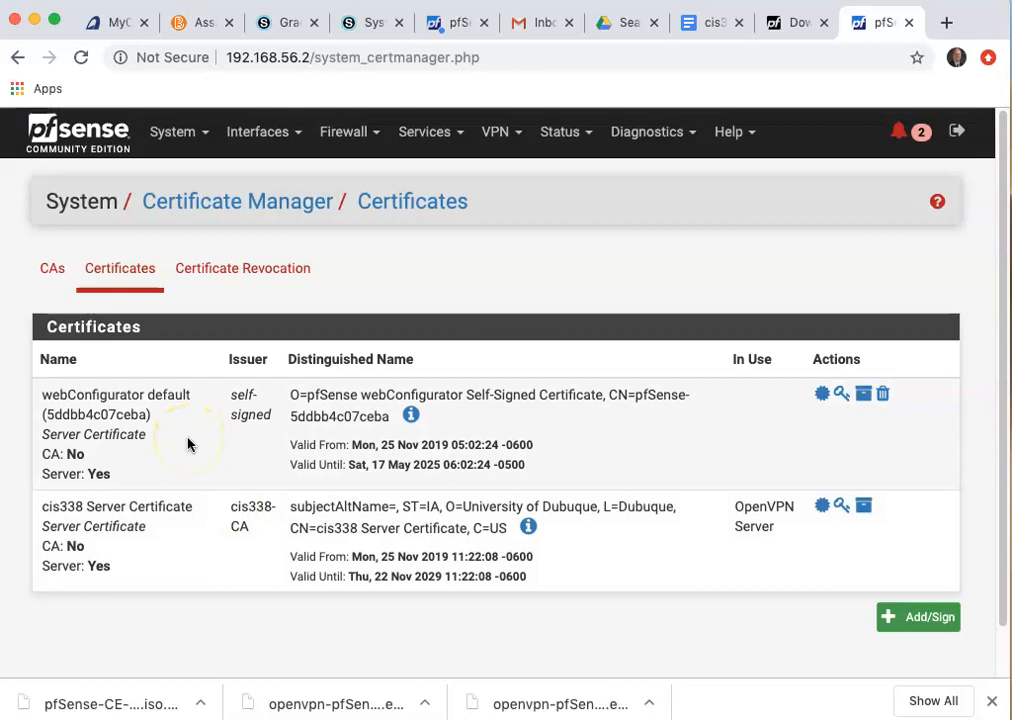
scroll(187, 444, down, 2)
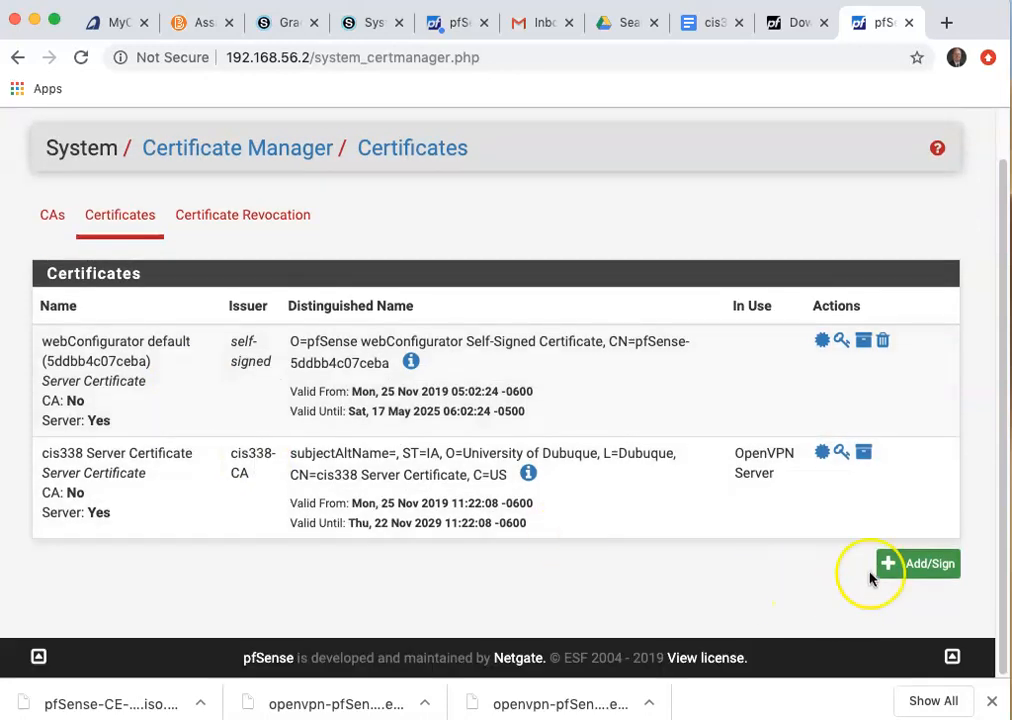
click(910, 566)
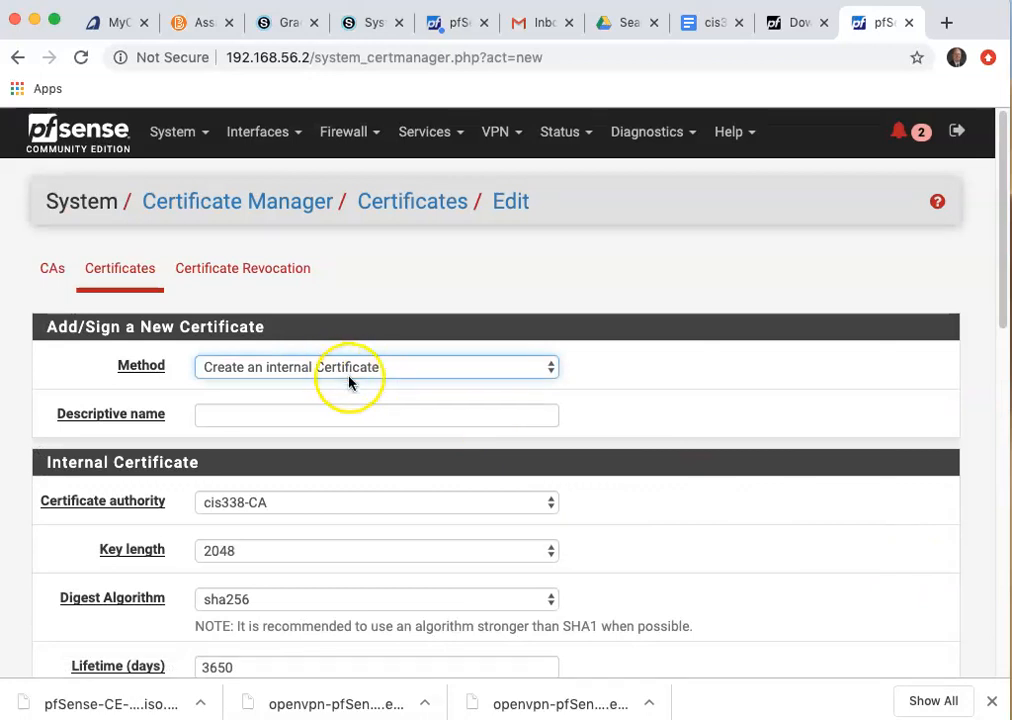
click(328, 417)
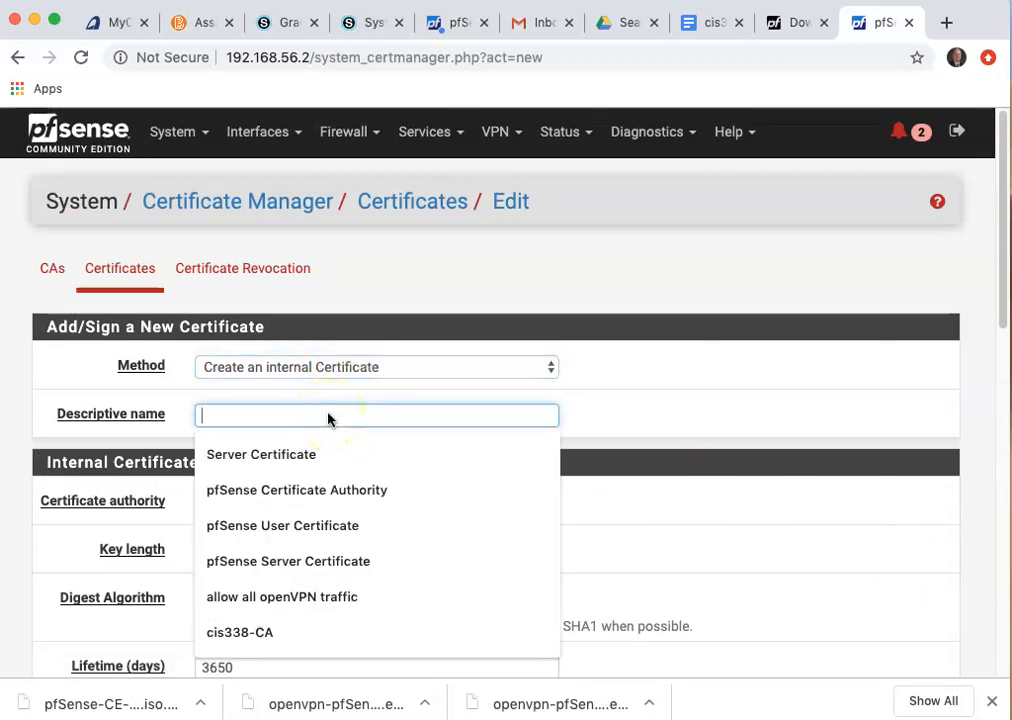
text(cis)
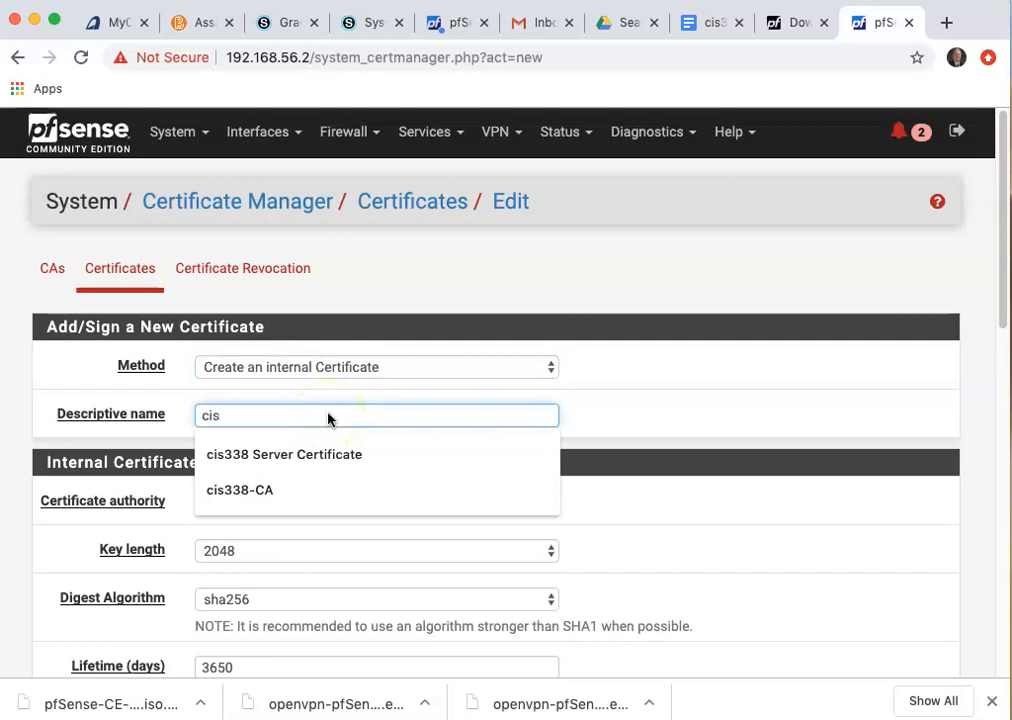
text(338)
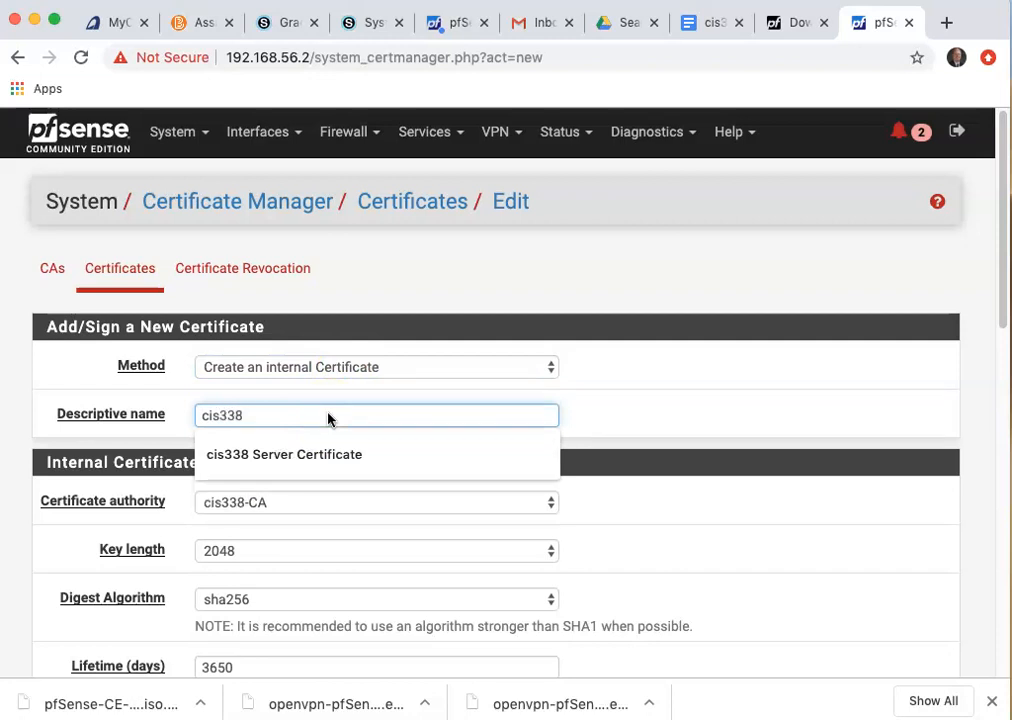
text( User Certificate)
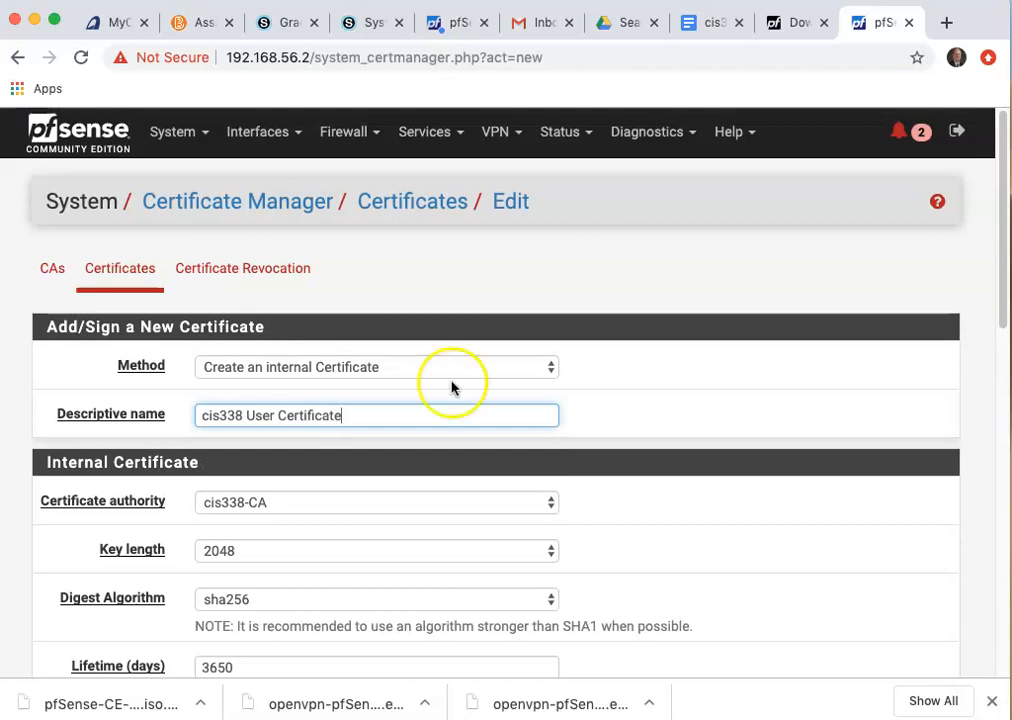
Choose User Certificate as the certificate type, keep the other defaults, and try to save the new certificate.
scroll(499, 393, down, 3)
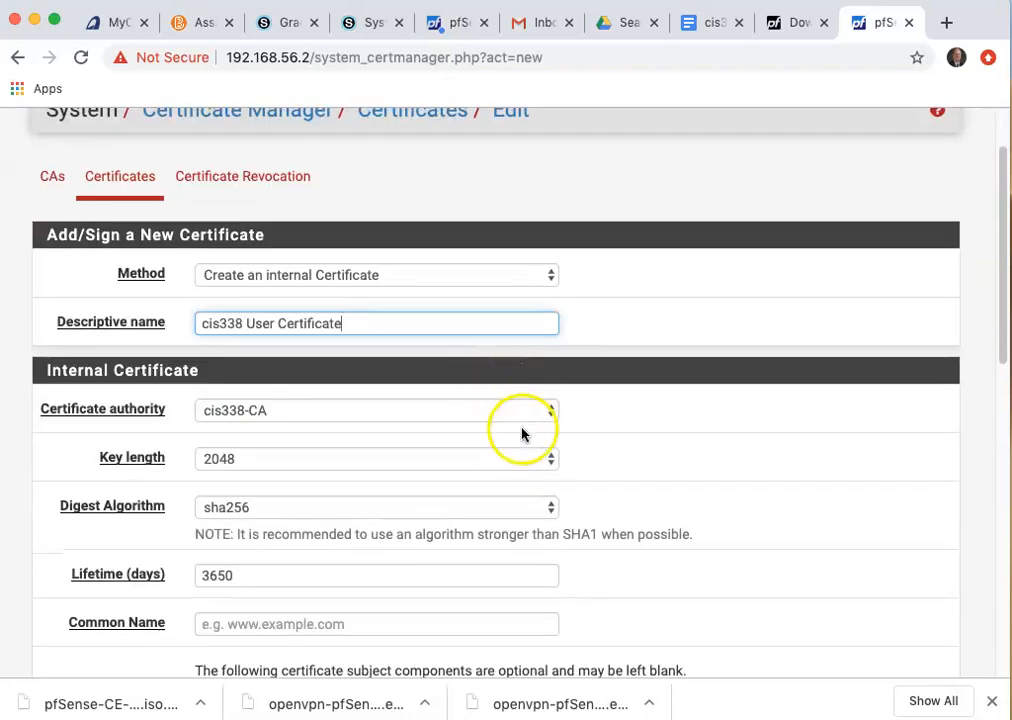
scroll(520, 436, down, 5)
scroll(520, 438, down, 8)
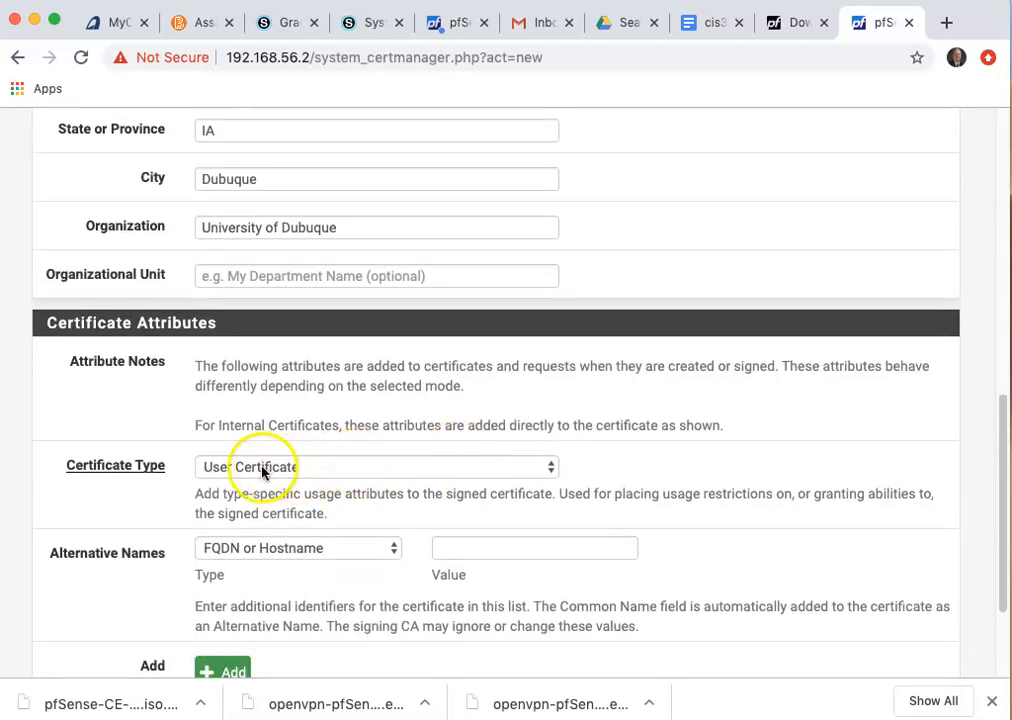
click(259, 470)
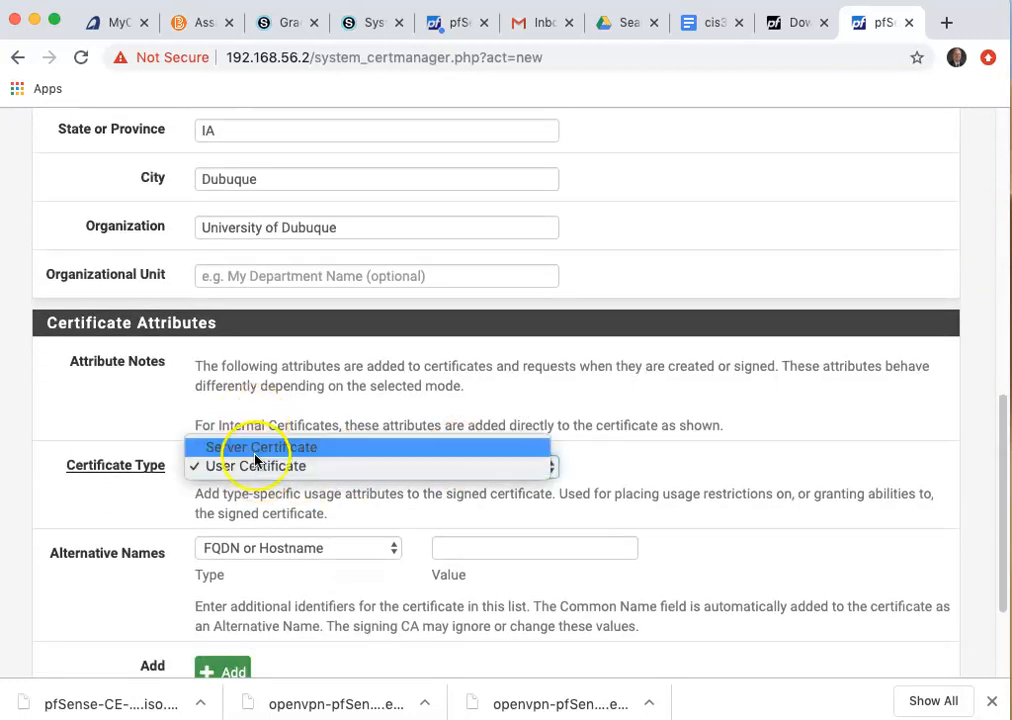
click(251, 470)
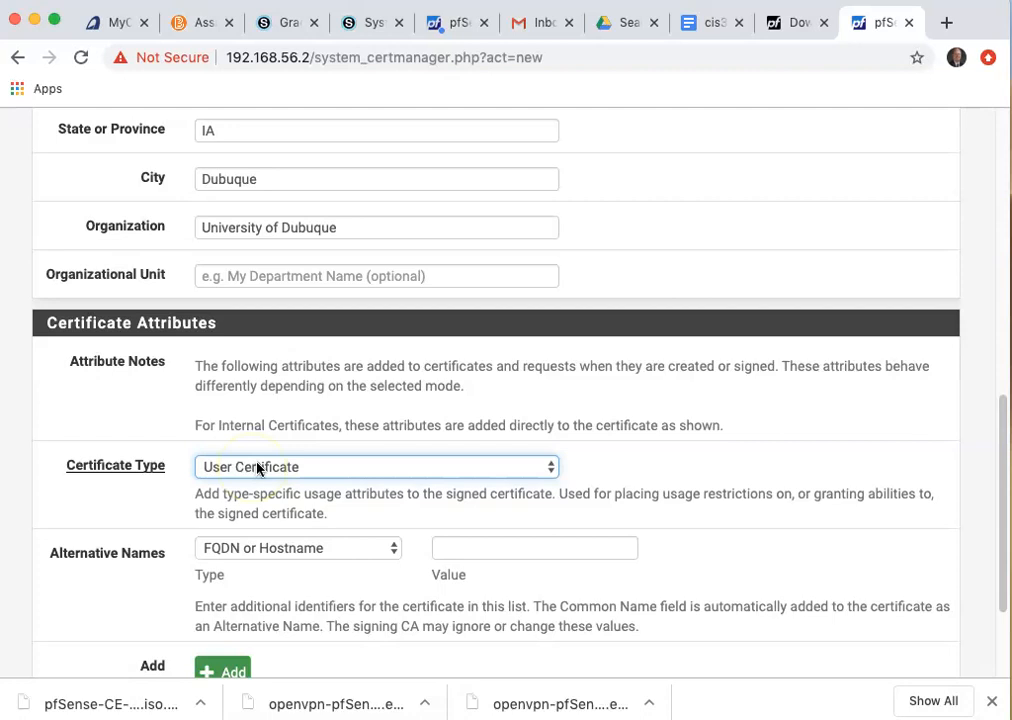
scroll(398, 537, down, 3)
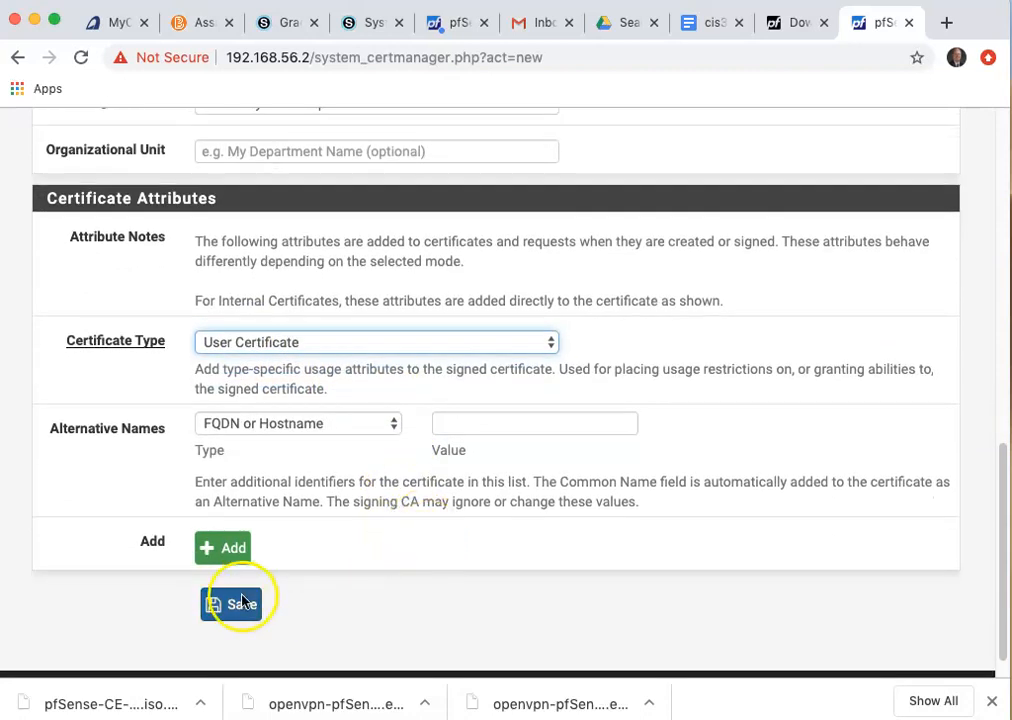
click(242, 602)
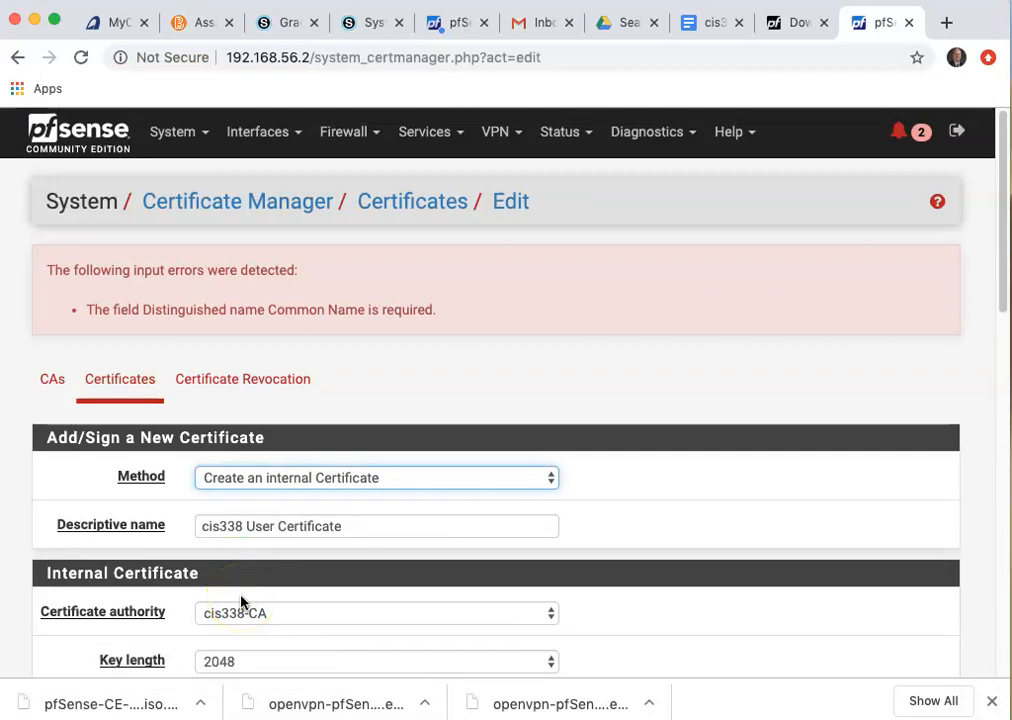
Set the certificate's common name to cis.dbq.edu, save it, and check it in the certificate list.
scroll(500, 495, down, 5)
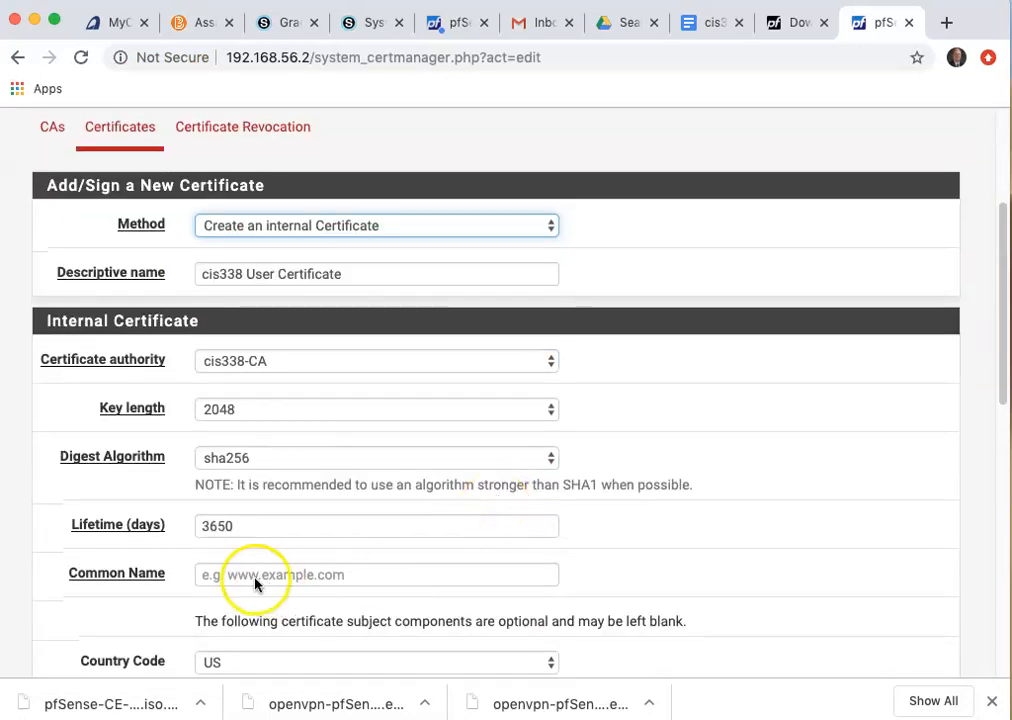
click(254, 585)
text(cis.)
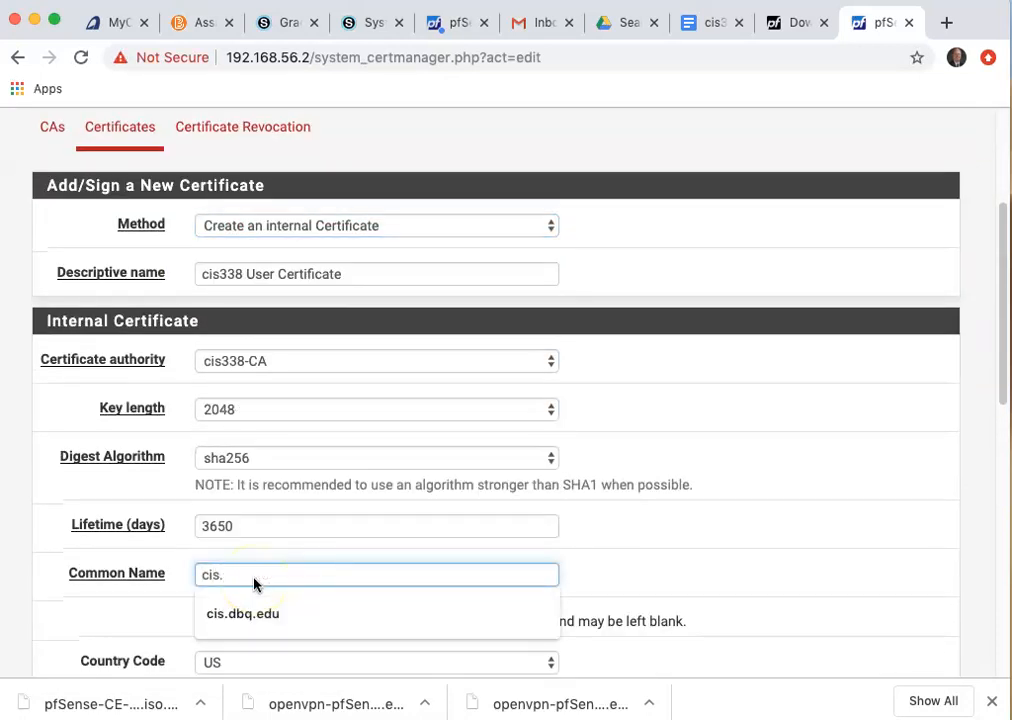
text(dbq.edu)
scroll(501, 530, down, 1)
scroll(495, 540, down, 10)
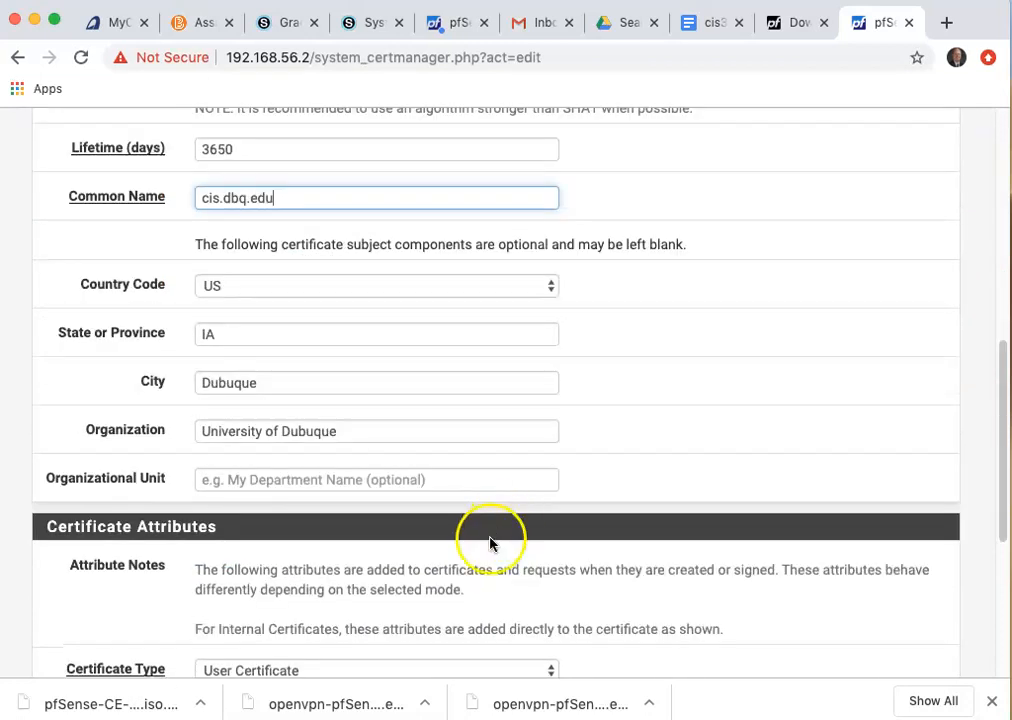
click(258, 573)
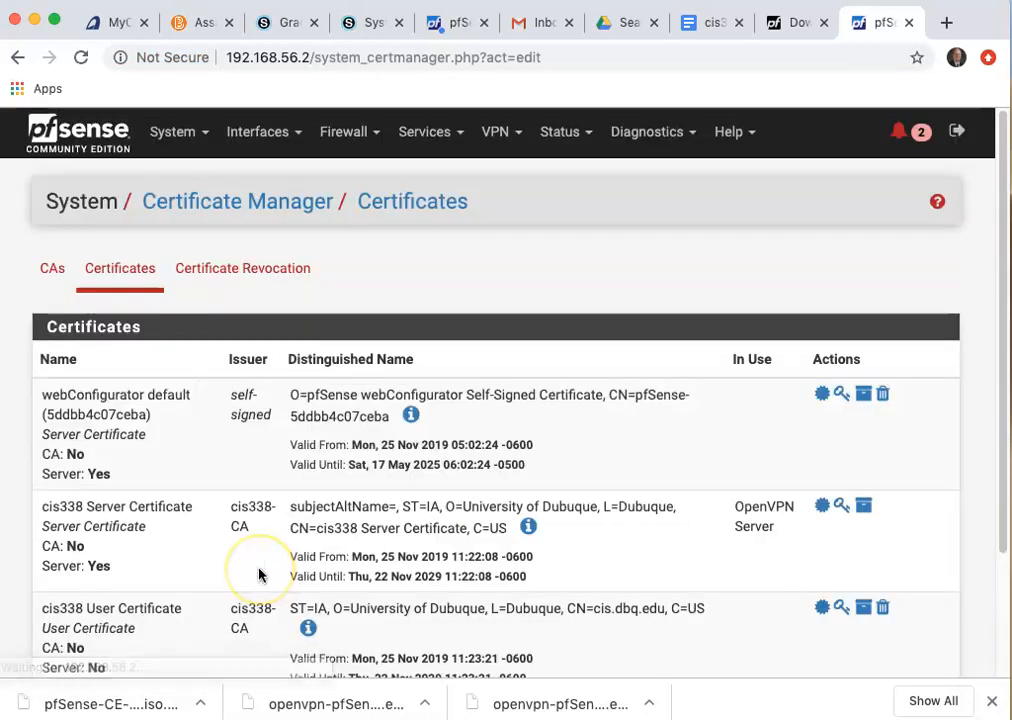
scroll(205, 590, down, 1)
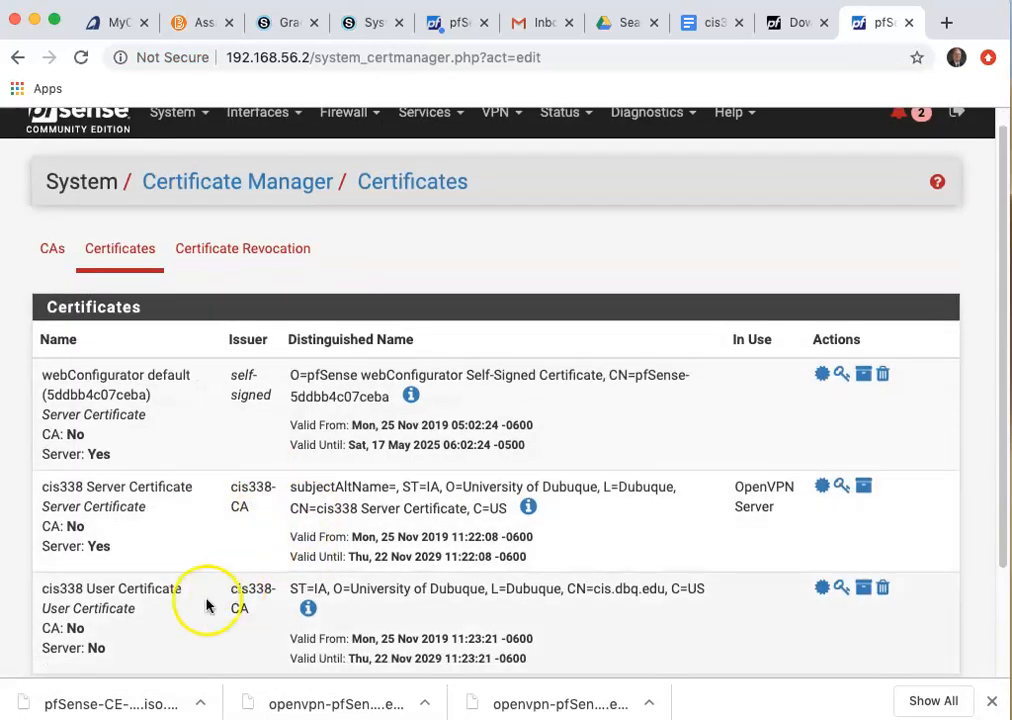
scroll(231, 612, up, 1)
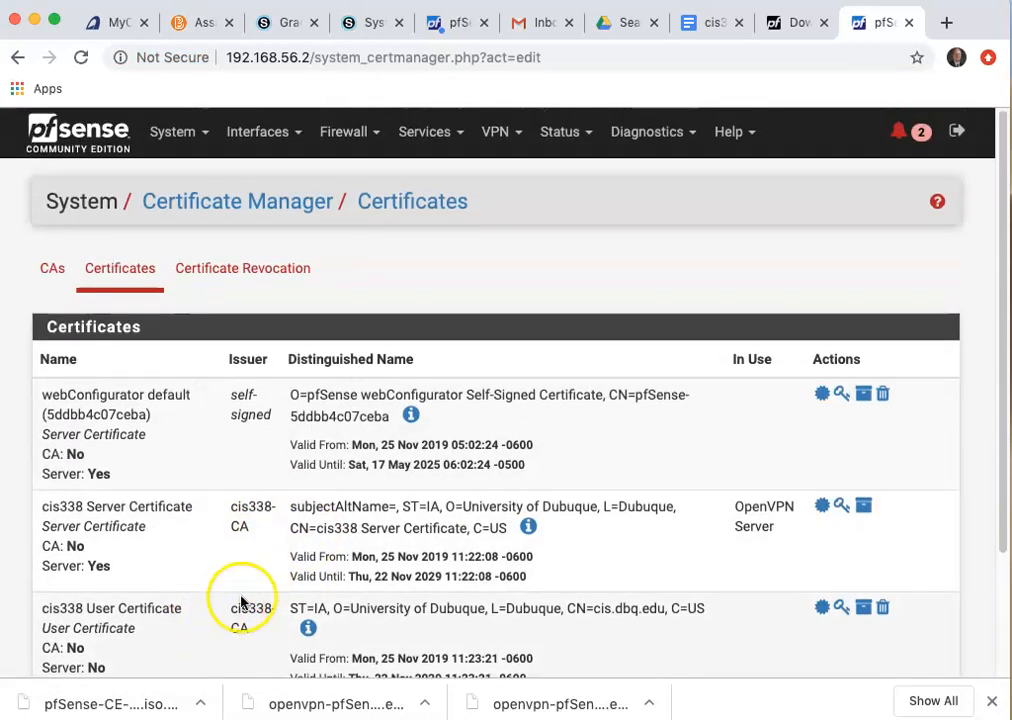
Change the server mode of the cs338 OpenVPN server to Remote Access ( SSL/TLS ) and save the server.
click(490, 131)
click(516, 240)
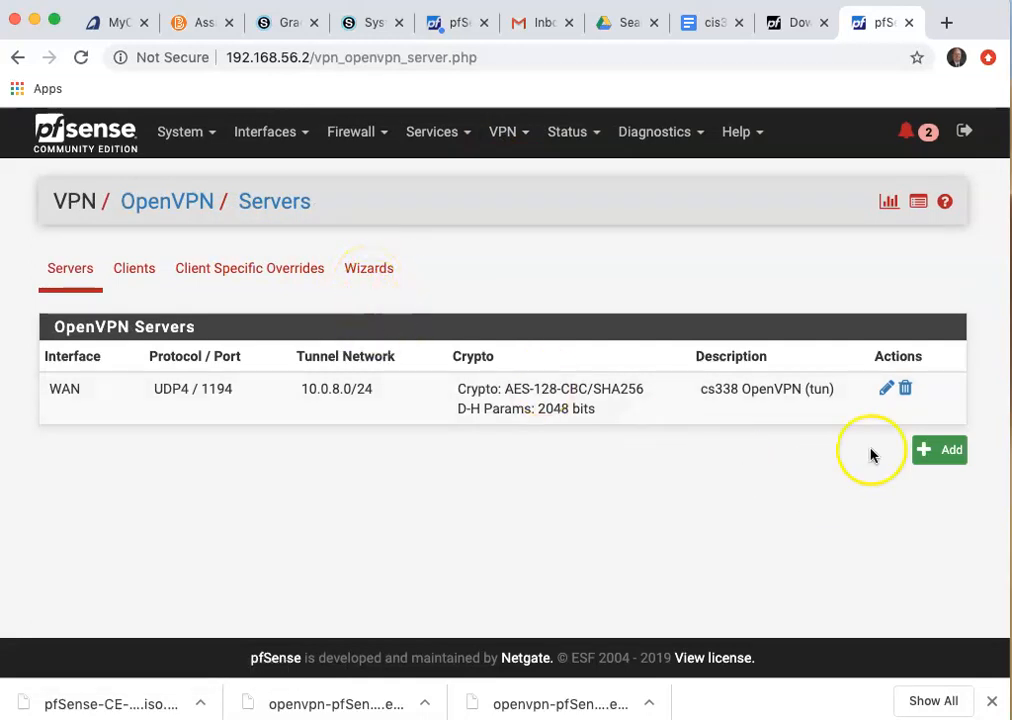
click(886, 390)
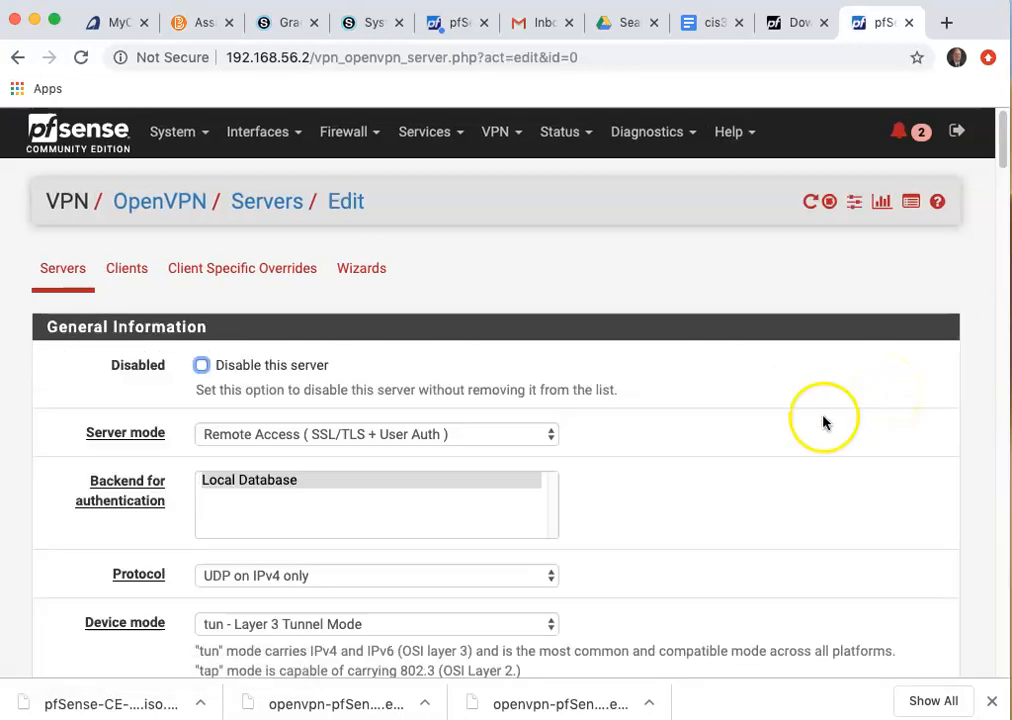
scroll(673, 454, down, 1)
scroll(673, 454, down, 3)
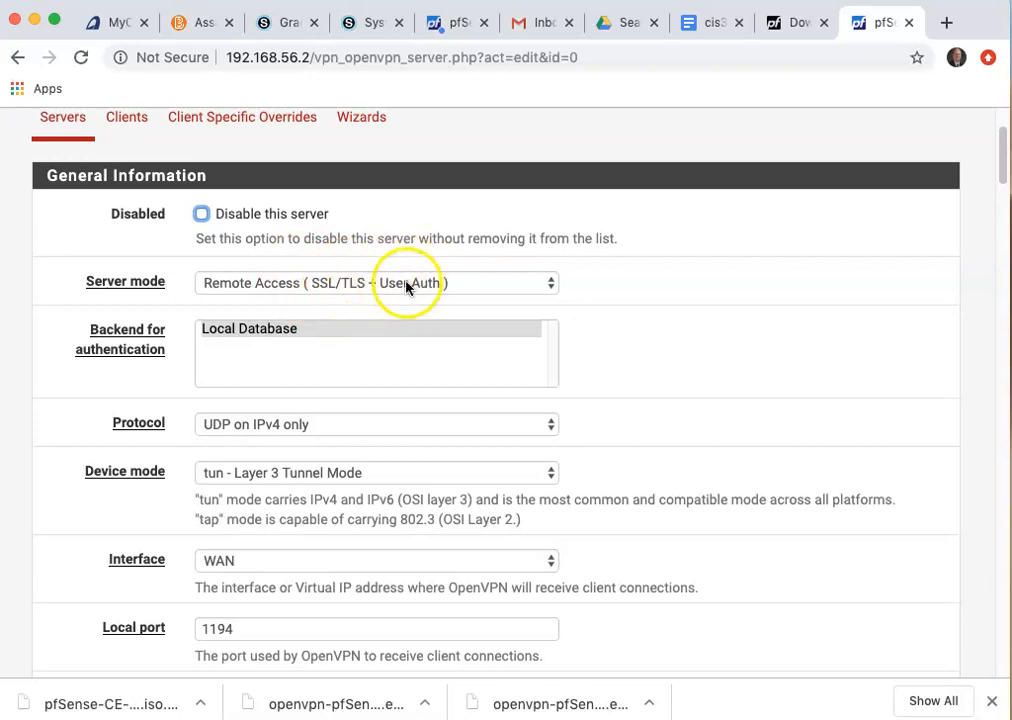
click(541, 288)
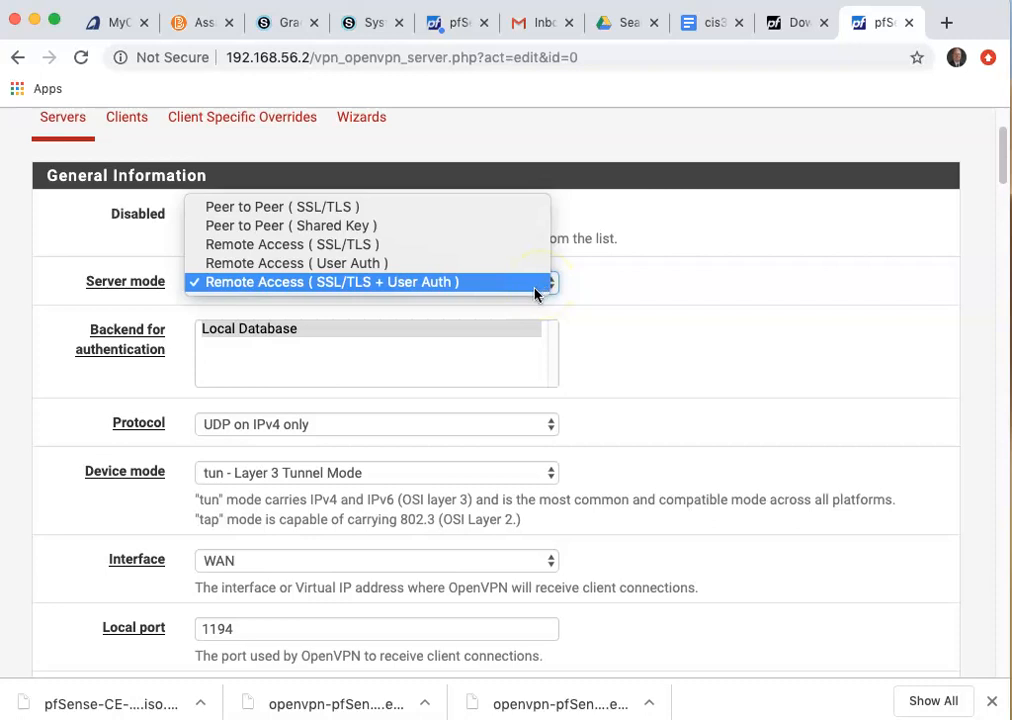
click(292, 245)
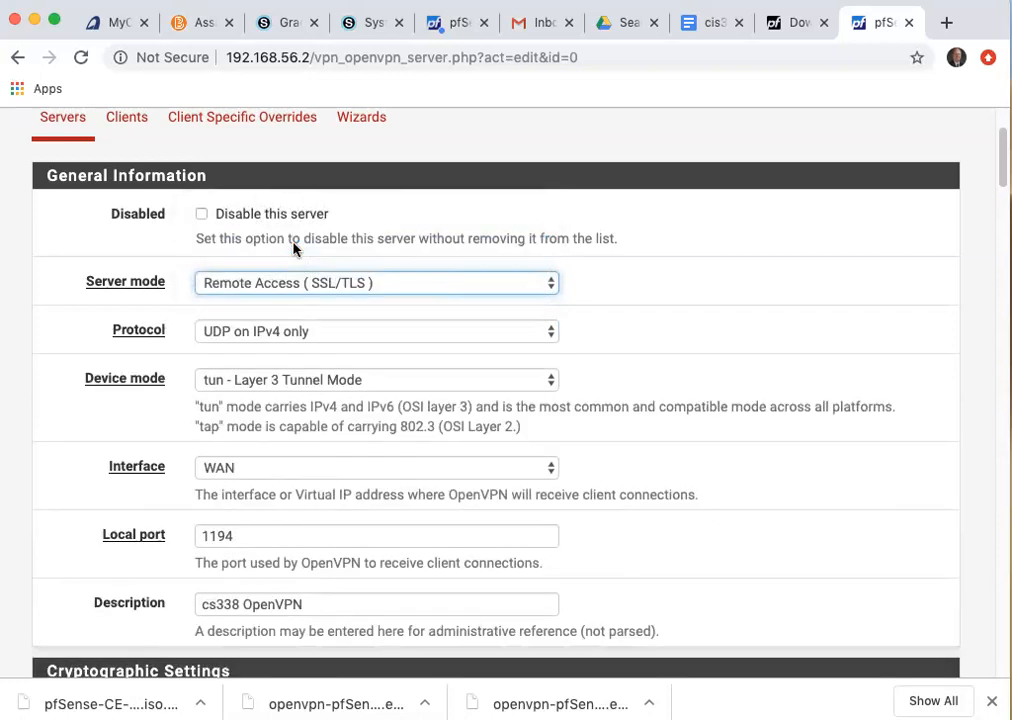
scroll(466, 388, down, 20)
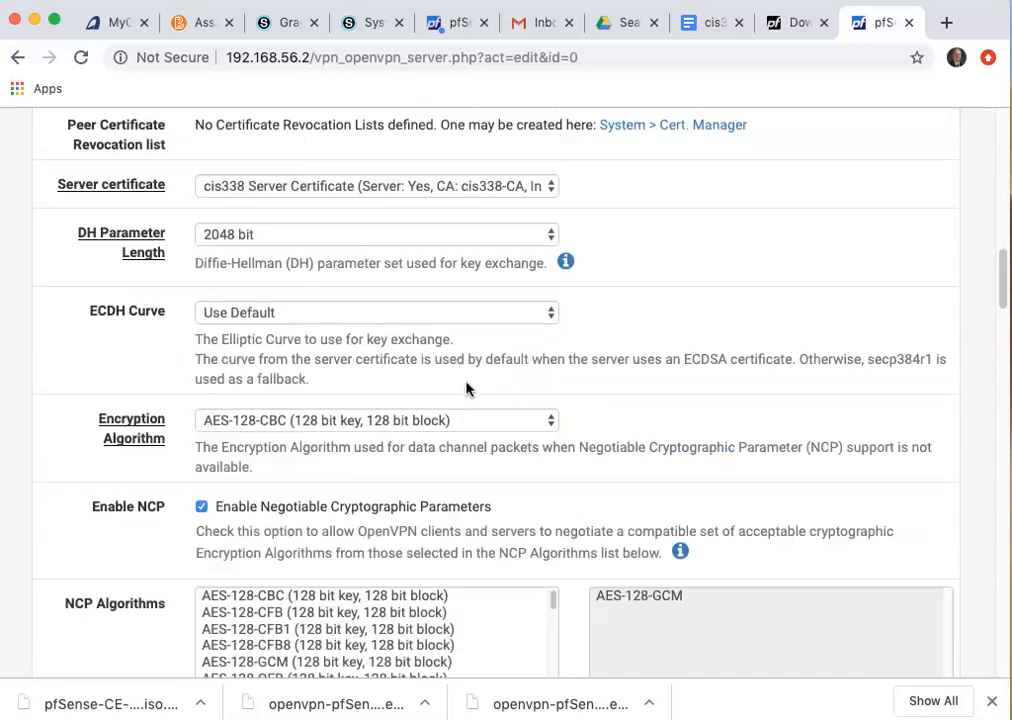
scroll(466, 388, down, 15)
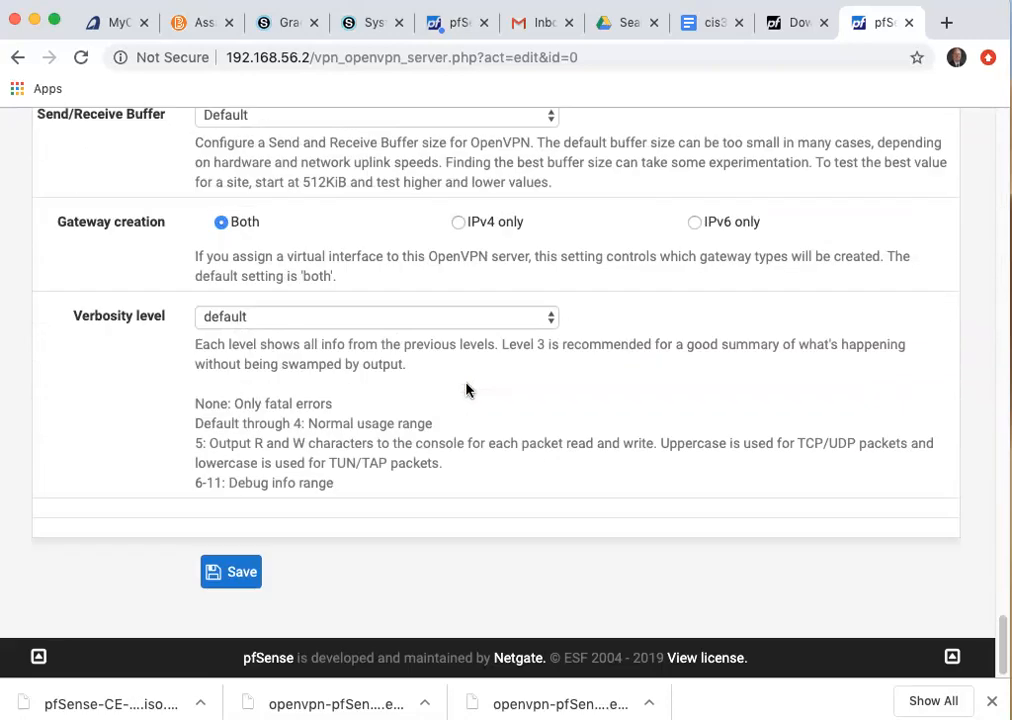
click(231, 575)
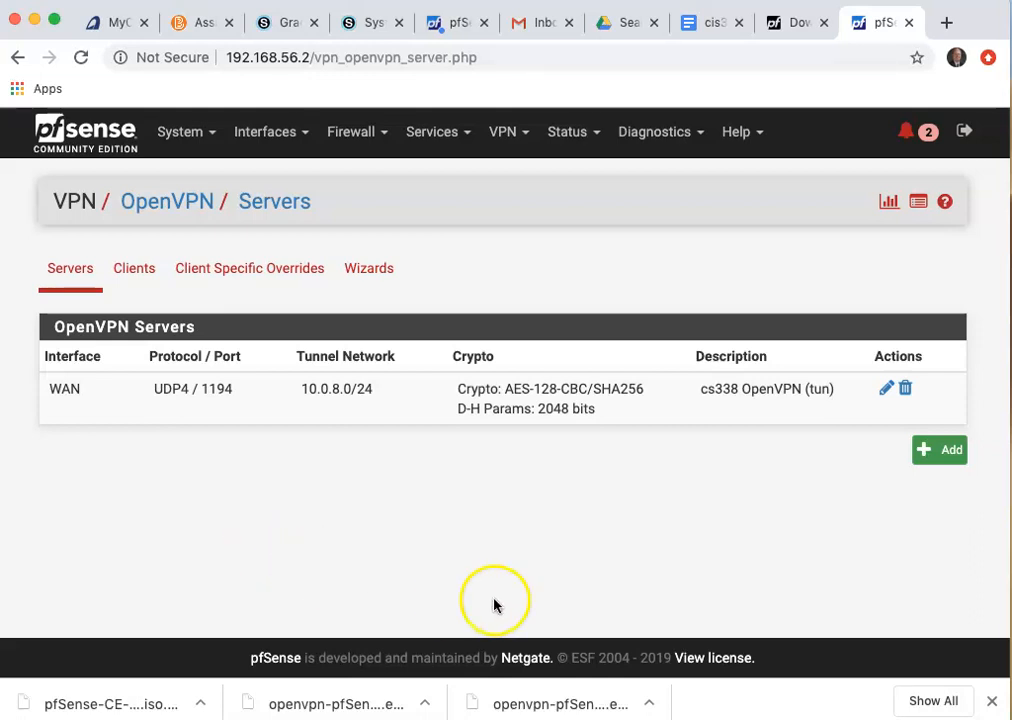
Search the available packages for "vpn" and examine the openvpn-client-export entry.
click(193, 139)
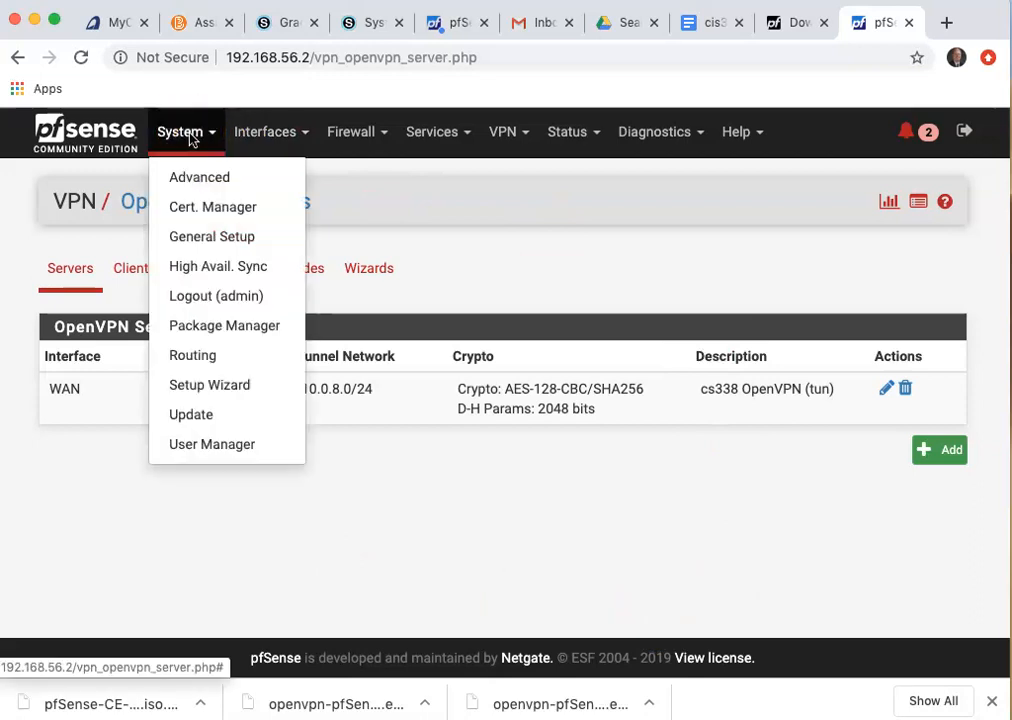
click(222, 328)
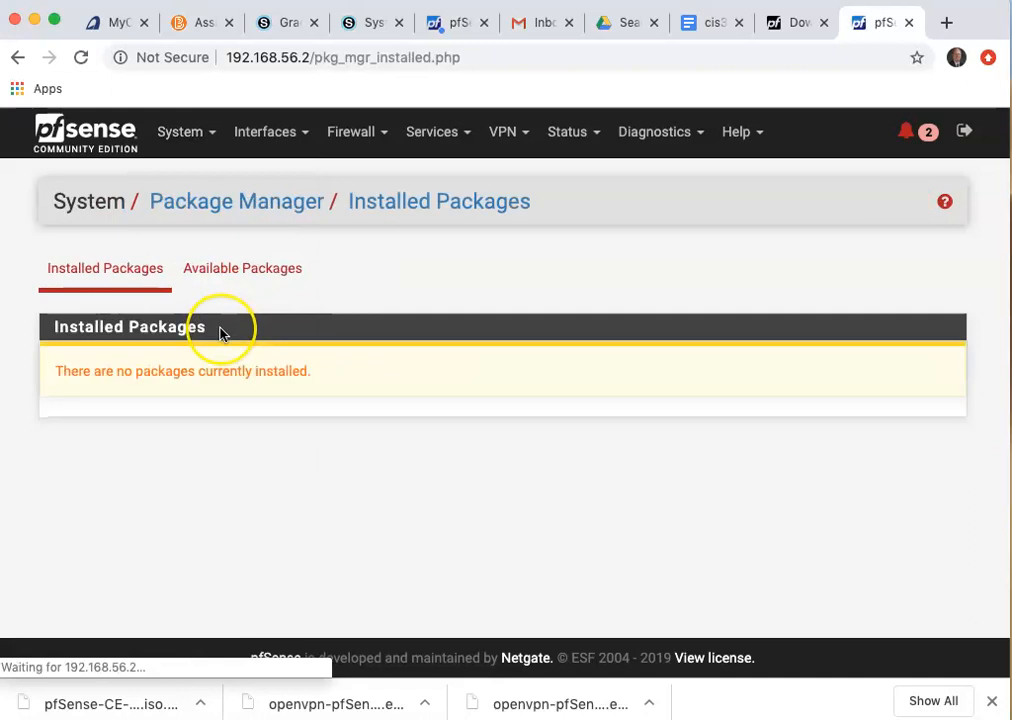
click(223, 271)
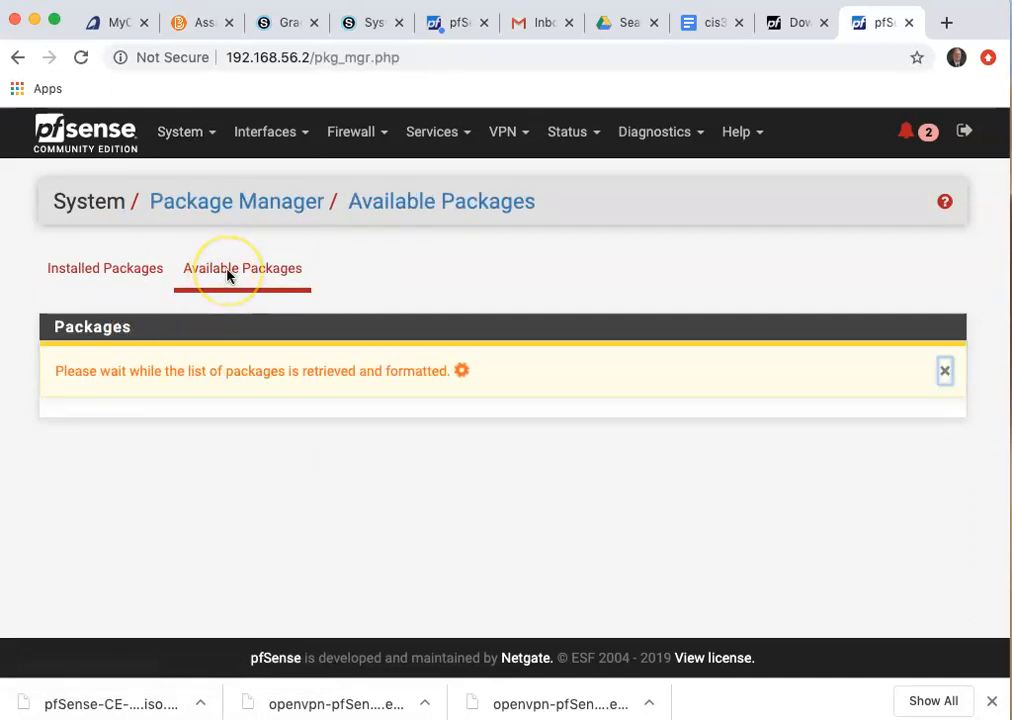
click(372, 366)
text(vpn)
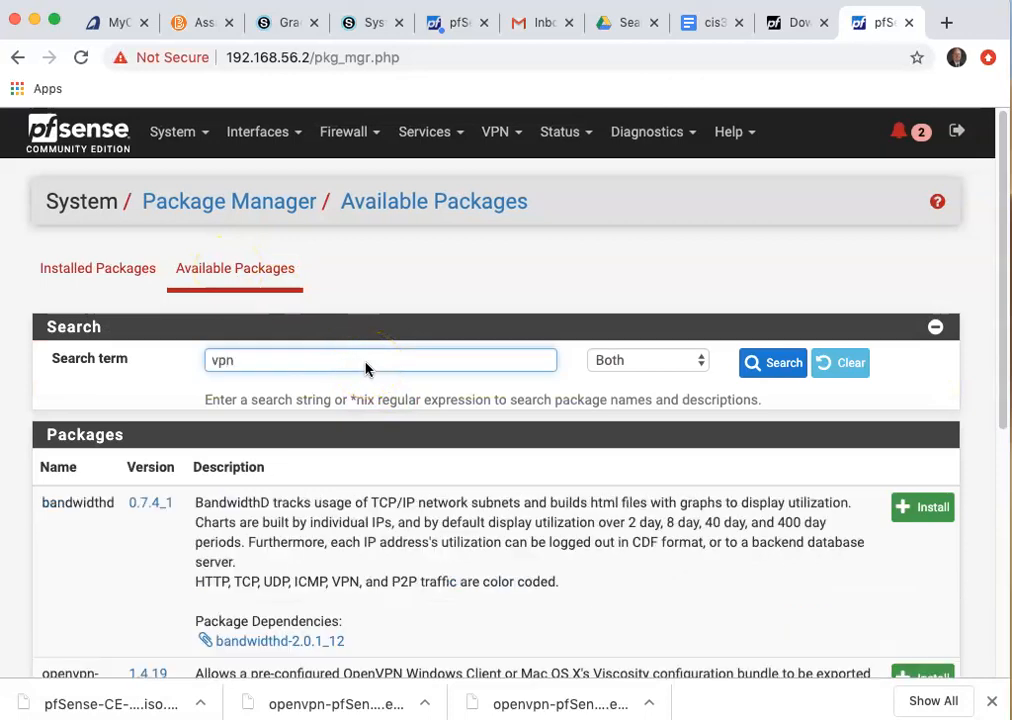
scroll(481, 409, down, 2)
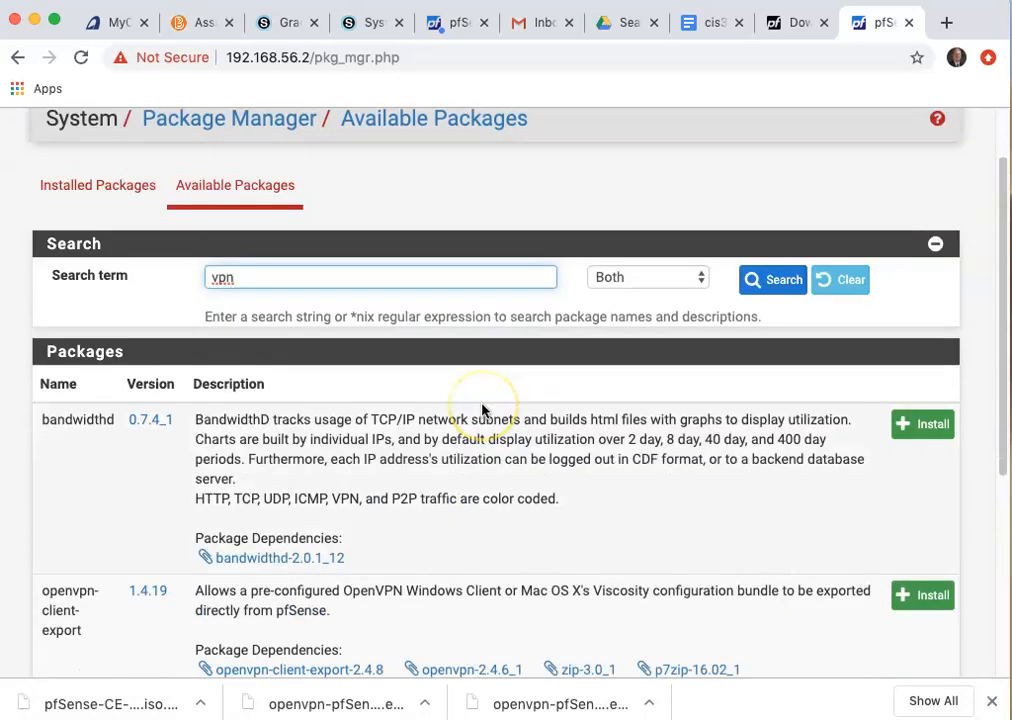
scroll(481, 409, down, 3)
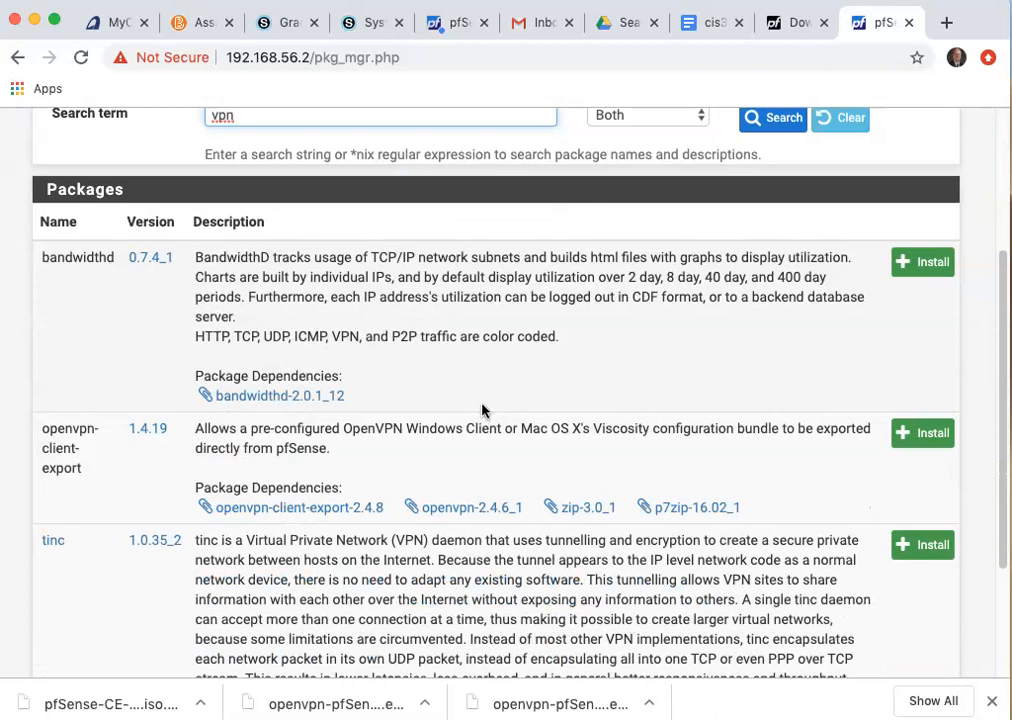
scroll(481, 409, down, 1)
click(424, 458)
click(68, 445)
scroll(70, 440, down, 1)
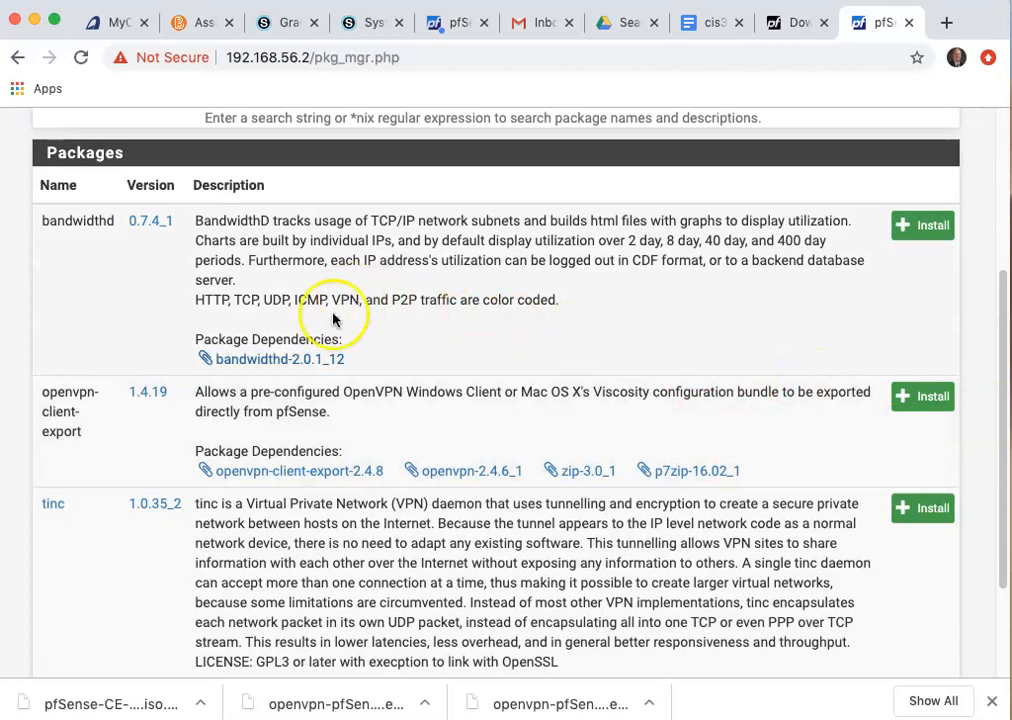
Install the openvpn-client-export package, confirm the installation, and review the installation log once it finishes.
click(926, 404)
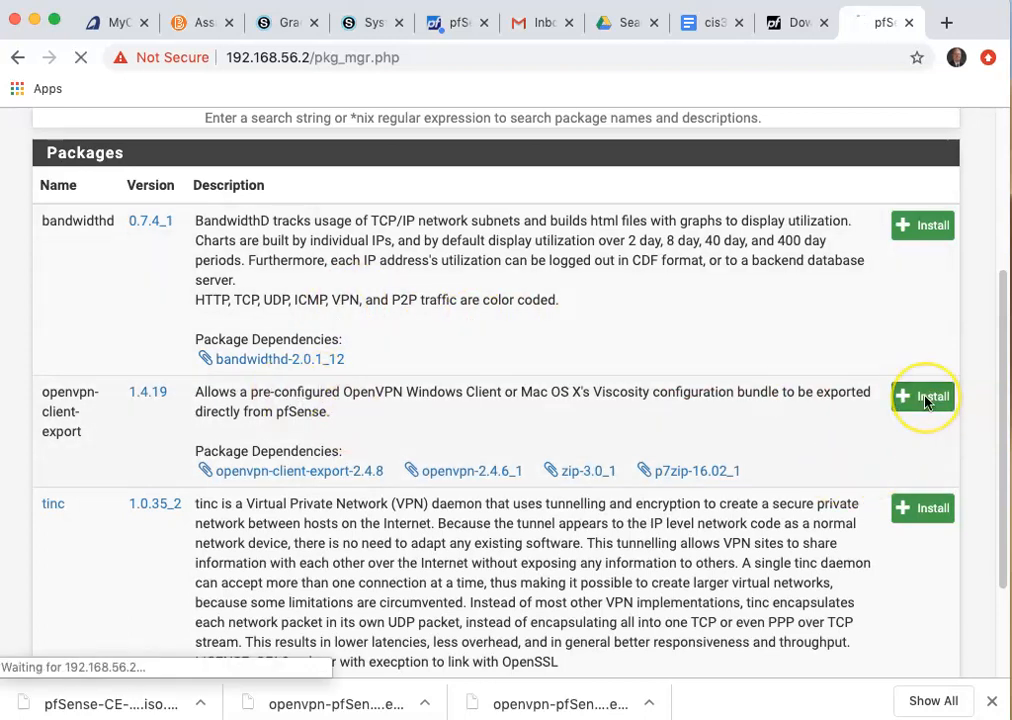
click(72, 368)
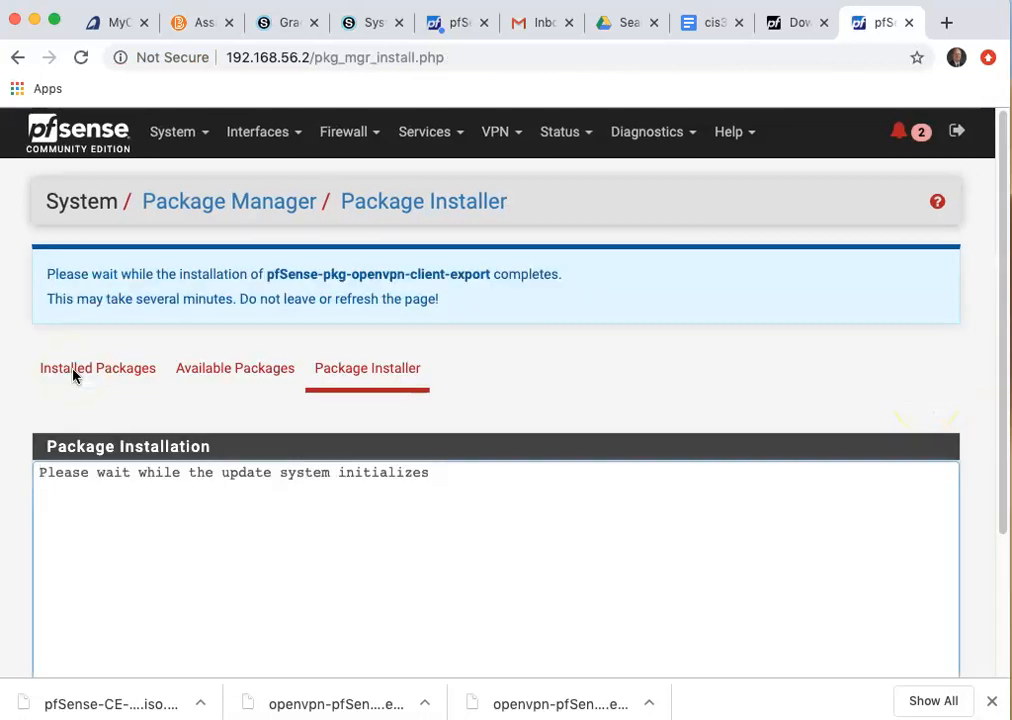
scroll(655, 440, down, 2)
scroll(650, 401, down, 1)
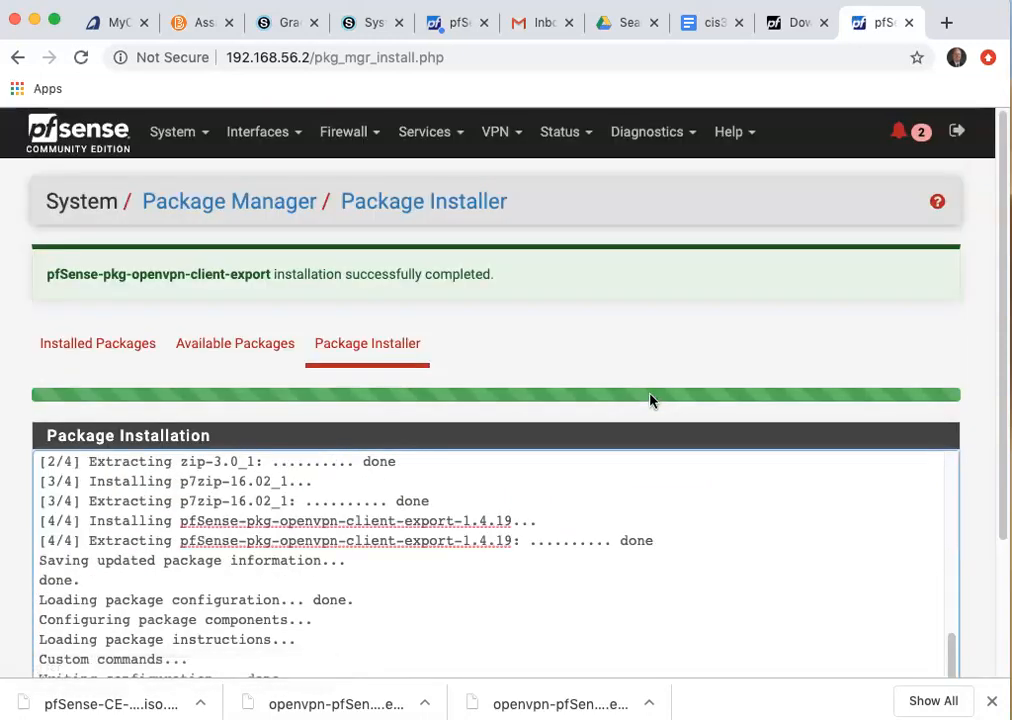
scroll(676, 493, down, 1)
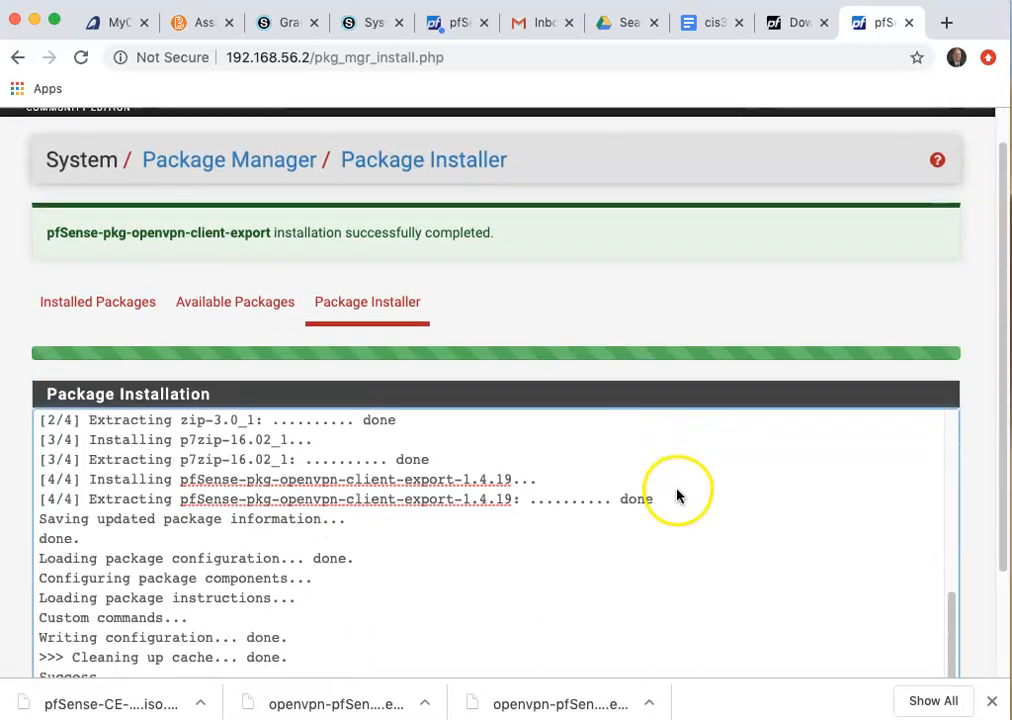
scroll(676, 496, down, 3)
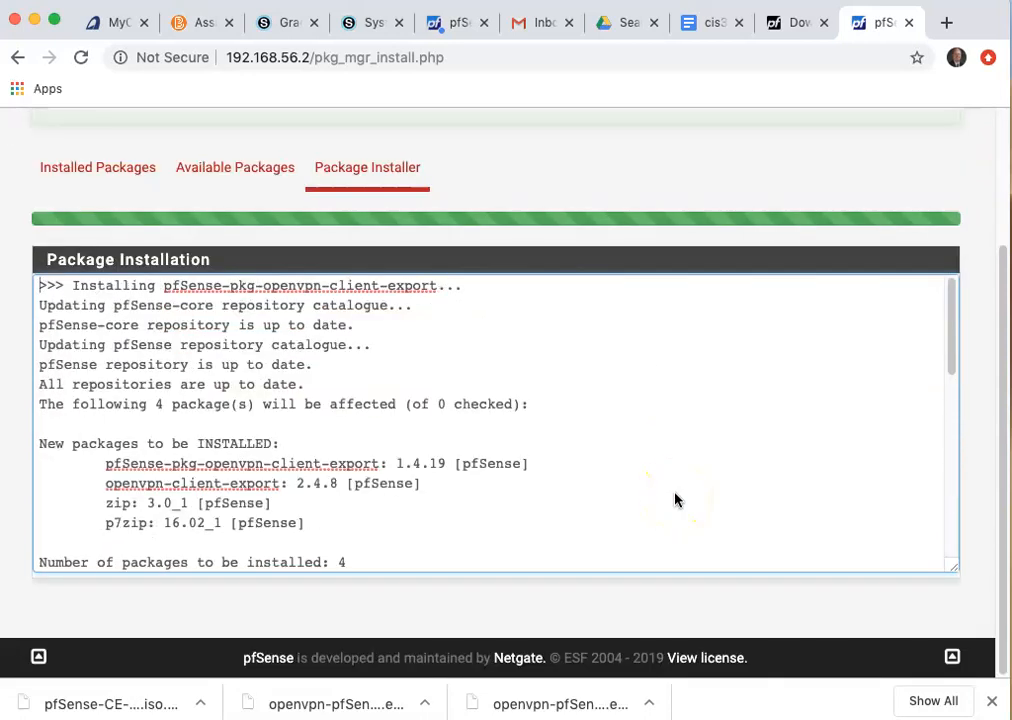
scroll(675, 499, up, 4)
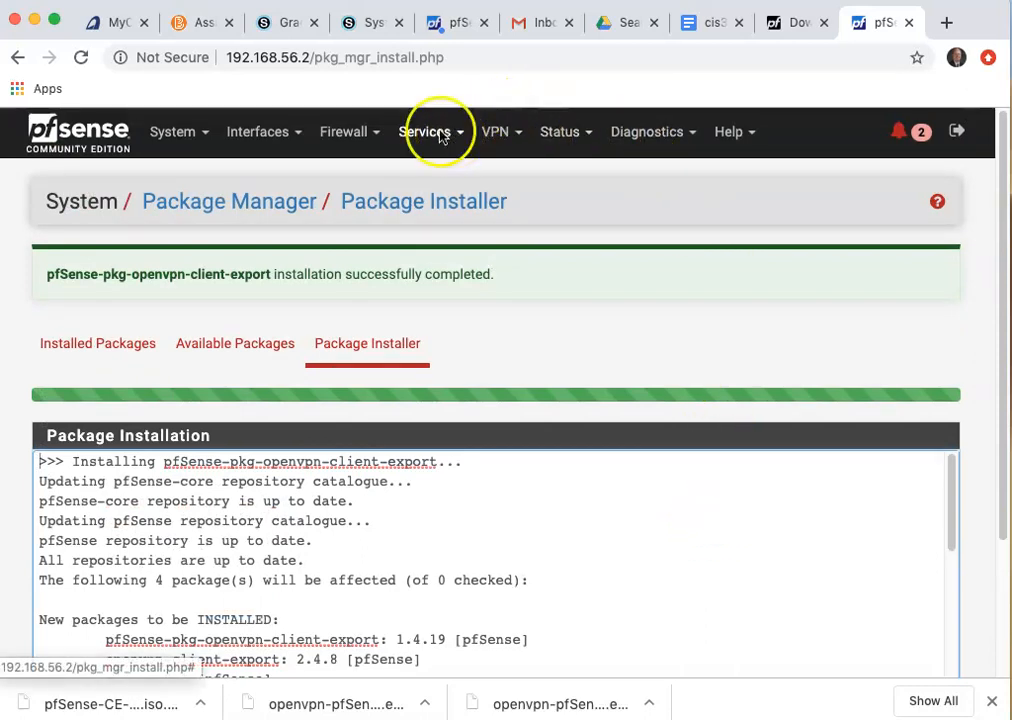
Open the OpenVPN client export utility and review the export options offered for the cis338 User Certificate.
click(496, 133)
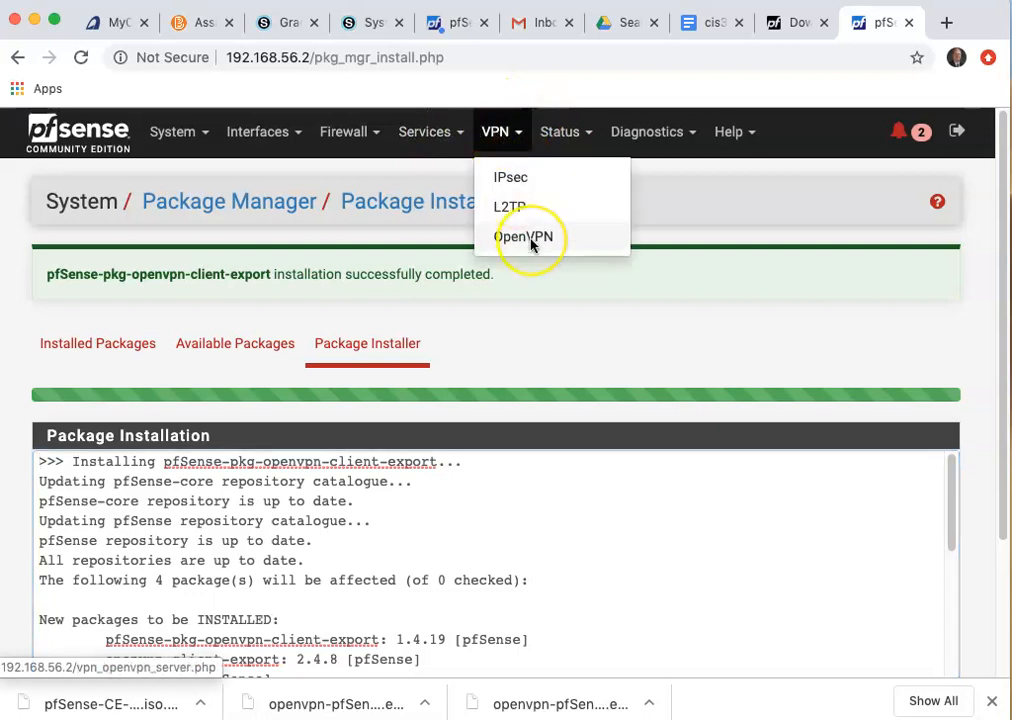
click(531, 239)
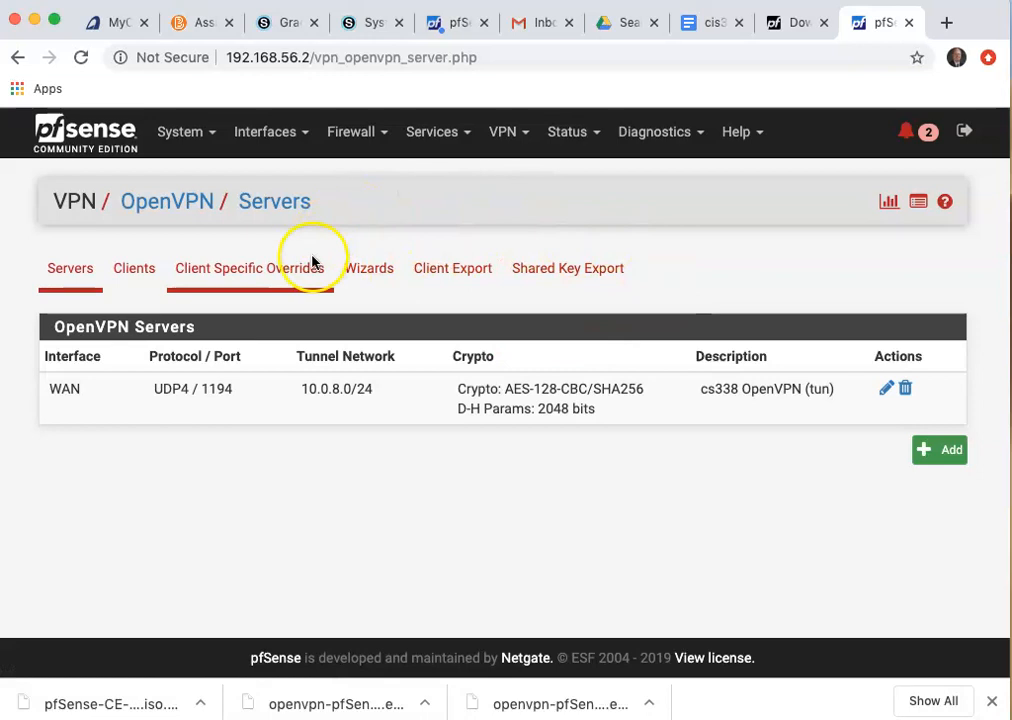
click(460, 277)
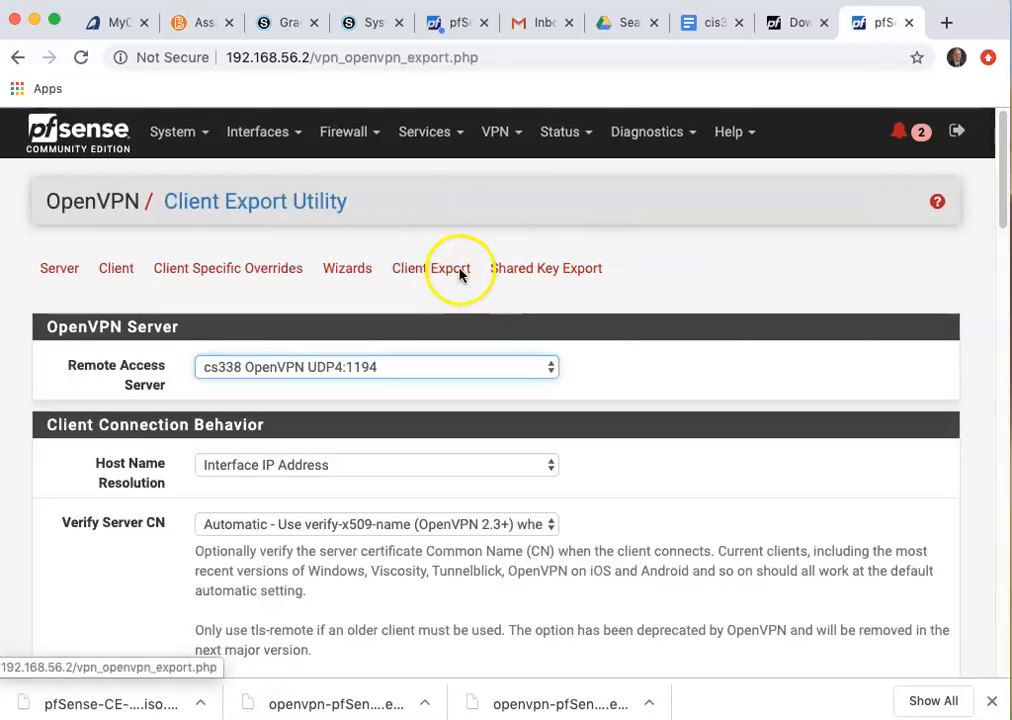
scroll(655, 434, down, 10)
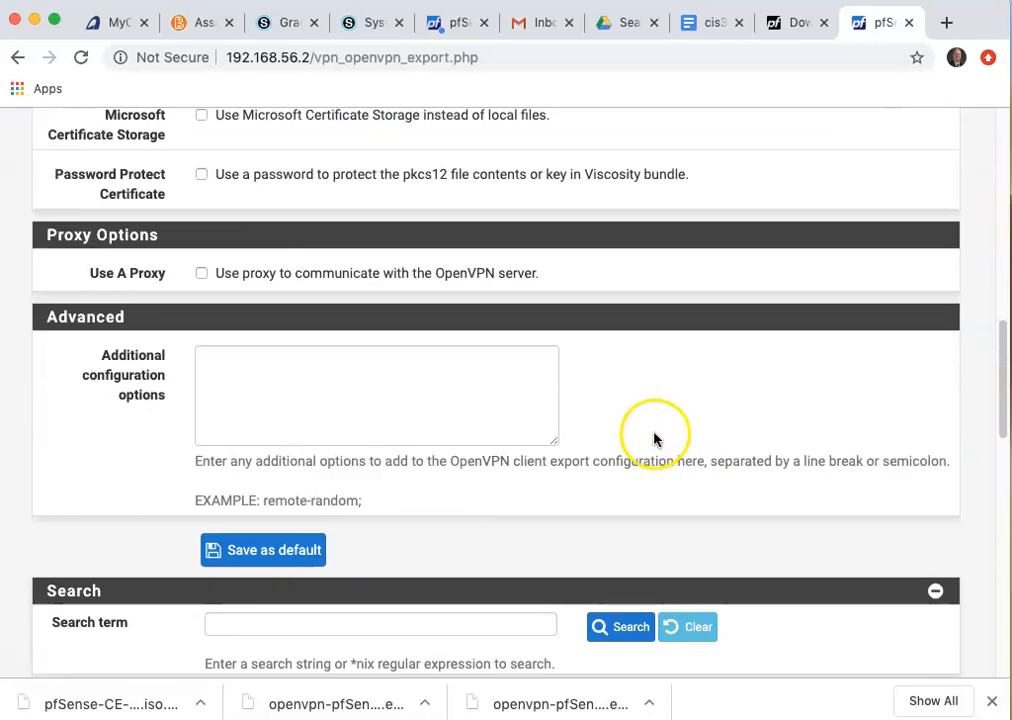
scroll(655, 438, down, 6)
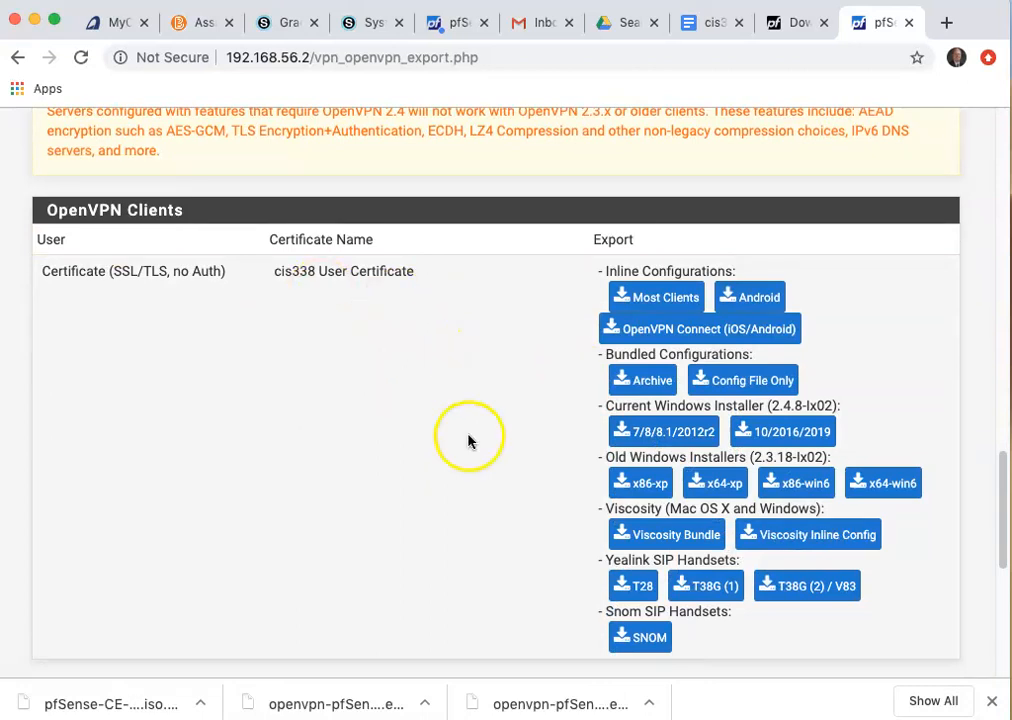
scroll(463, 452, down, 3)
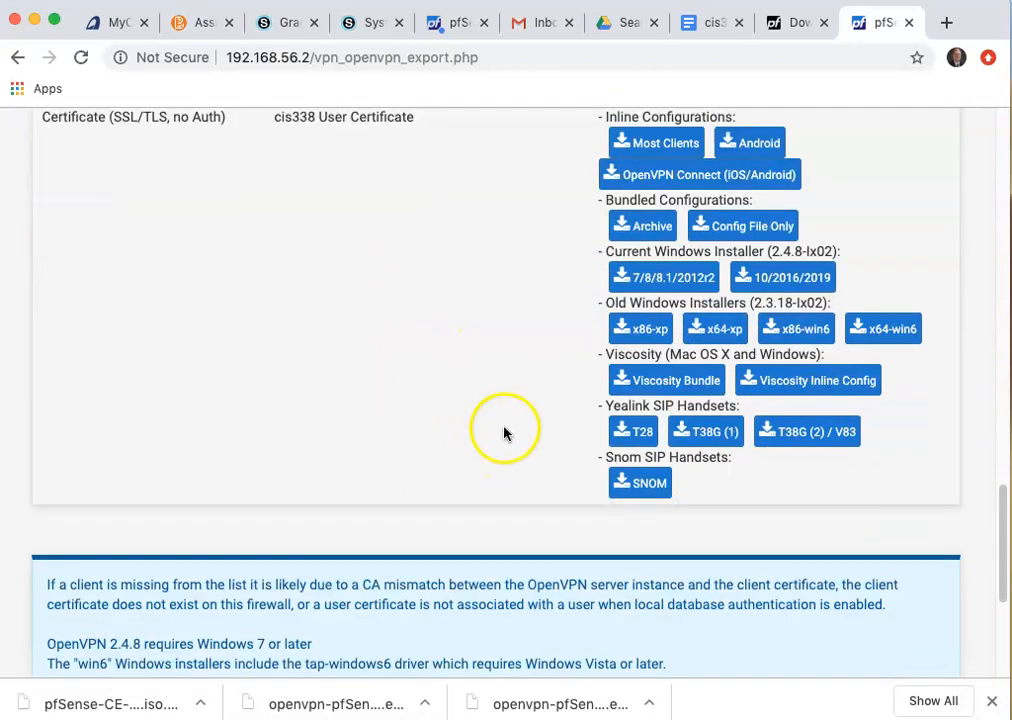
scroll(486, 398, up, 1)
scroll(484, 398, up, 3)
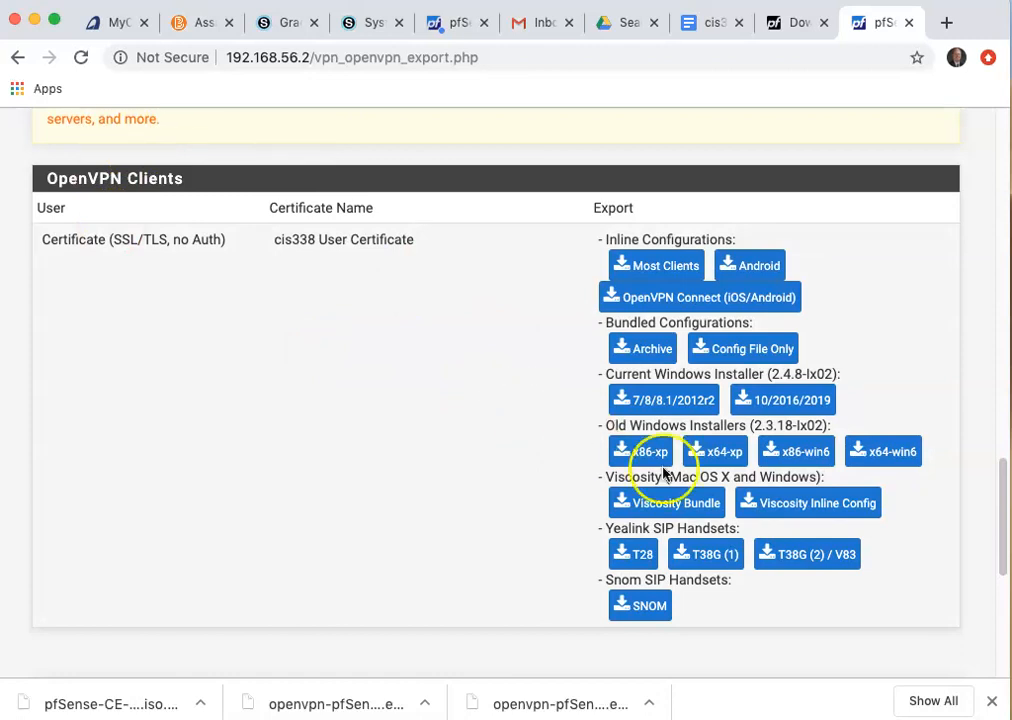
click(818, 481)
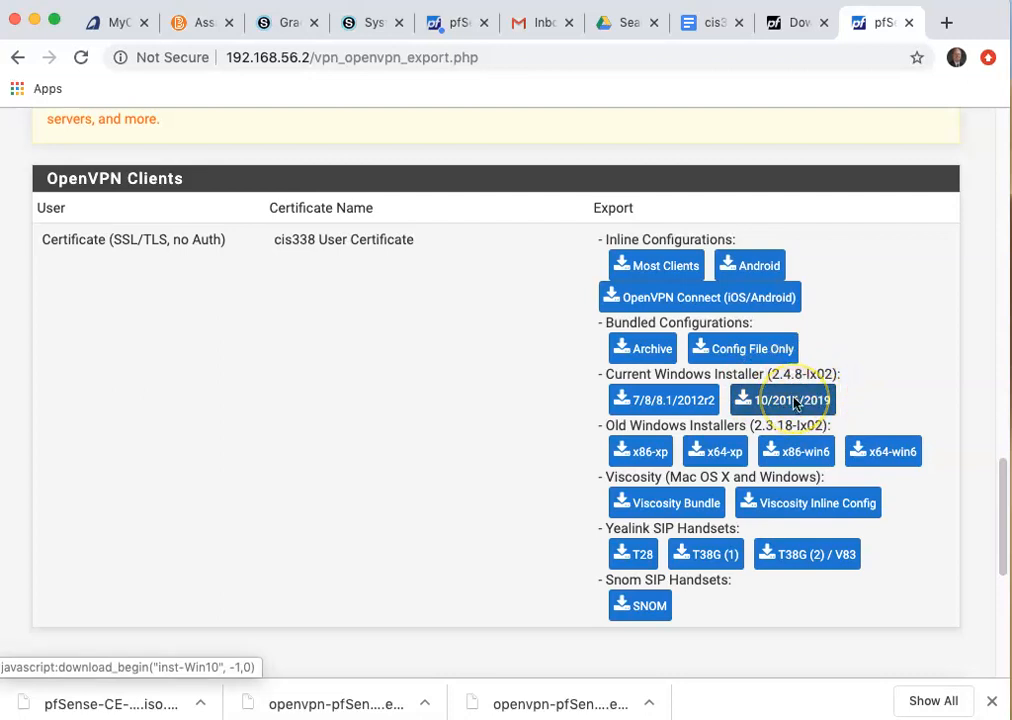
Export the current Windows installer for 10/2016/2019 and save it in the vmShared folder inside Documents.
click(795, 408)
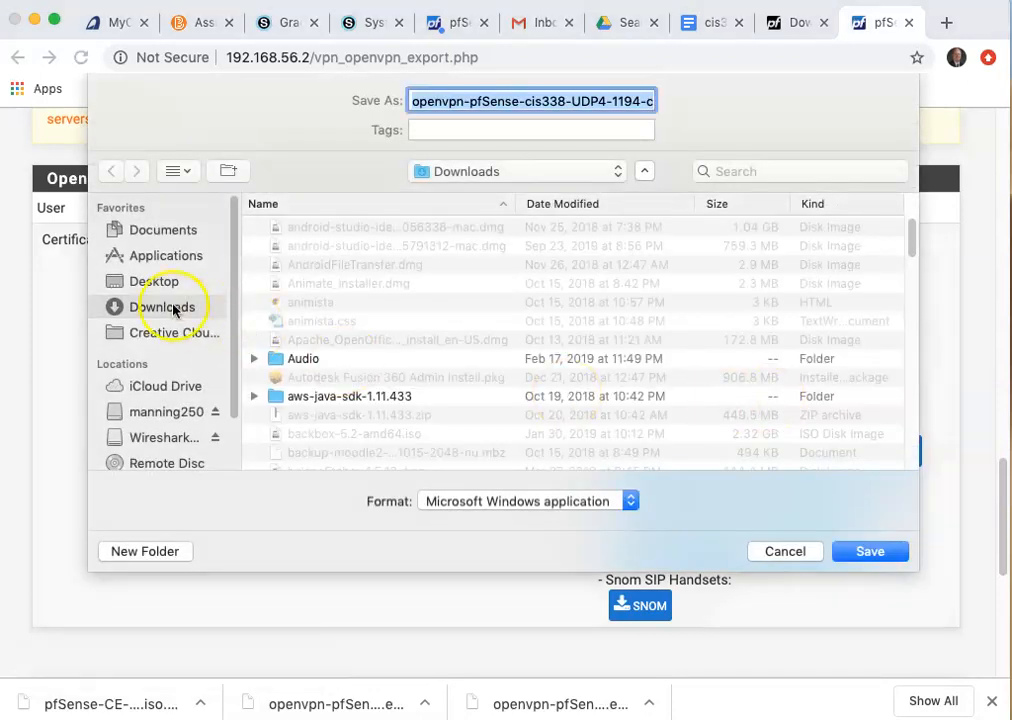
drag(911, 245, 926, 484)
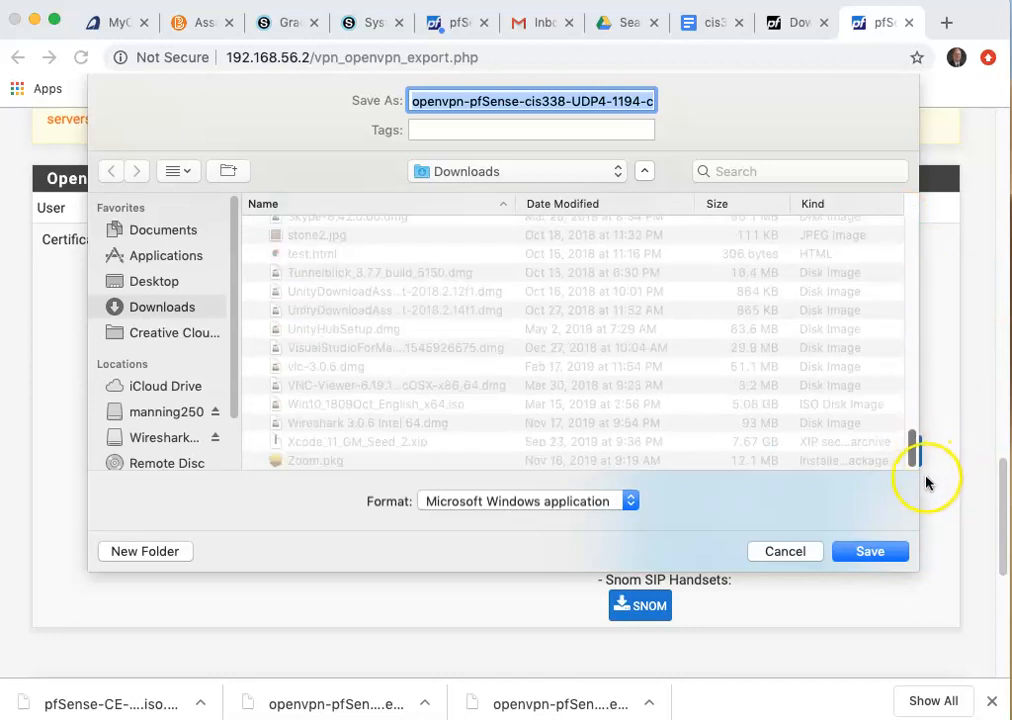
click(163, 230)
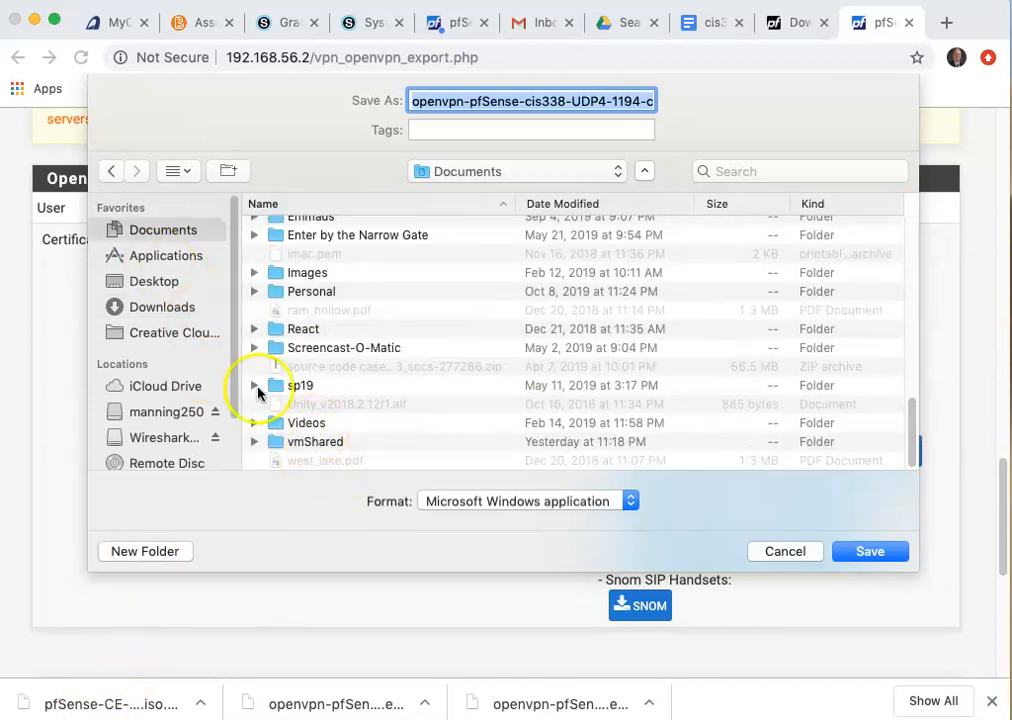
double_click(297, 443)
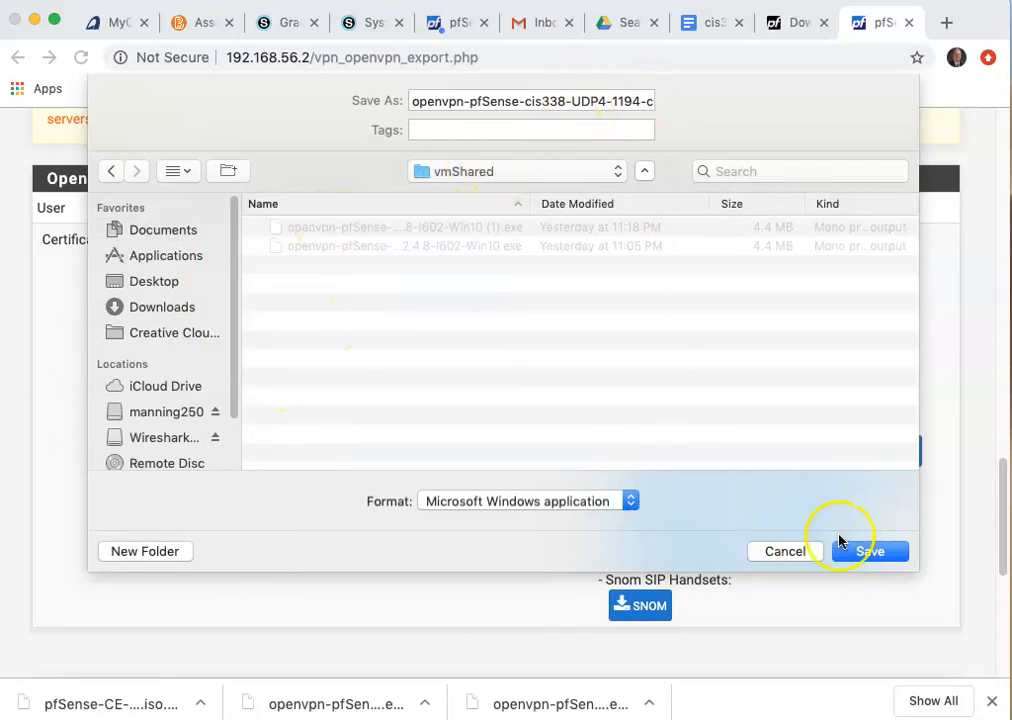
click(868, 553)
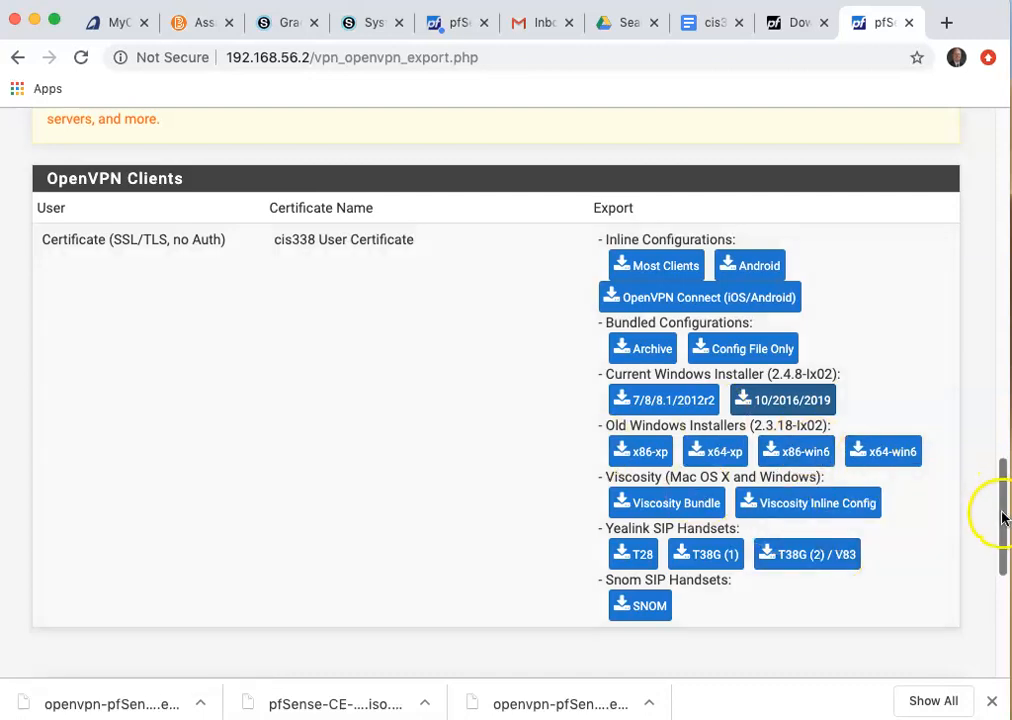
Switch to the cis338 Final Project document in Google Docs and examine the OpenVPN through pfSense logical diagram.
drag(1003, 528, 1000, 150)
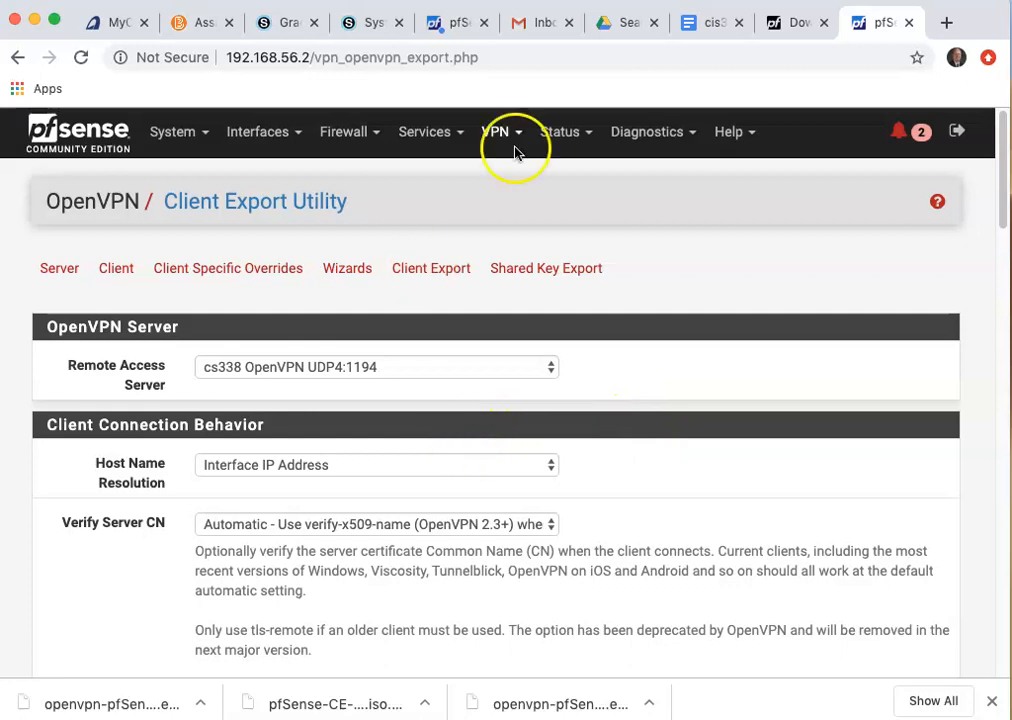
click(705, 26)
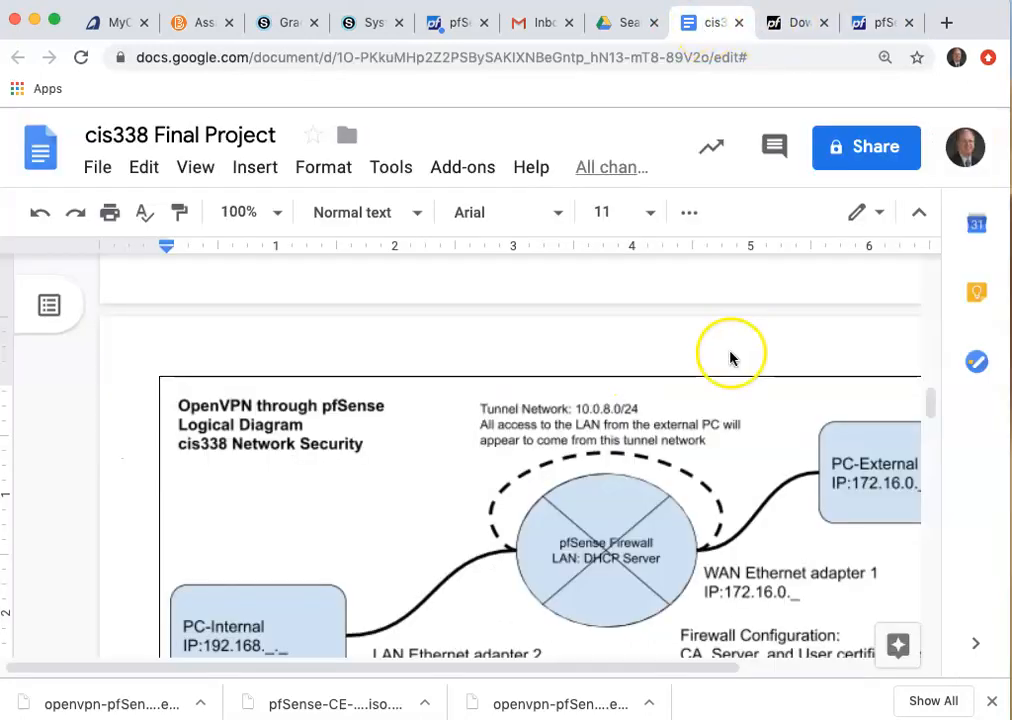
scroll(730, 360, down, 2)
drag(541, 677, 601, 684)
scroll(591, 529, down, 1)
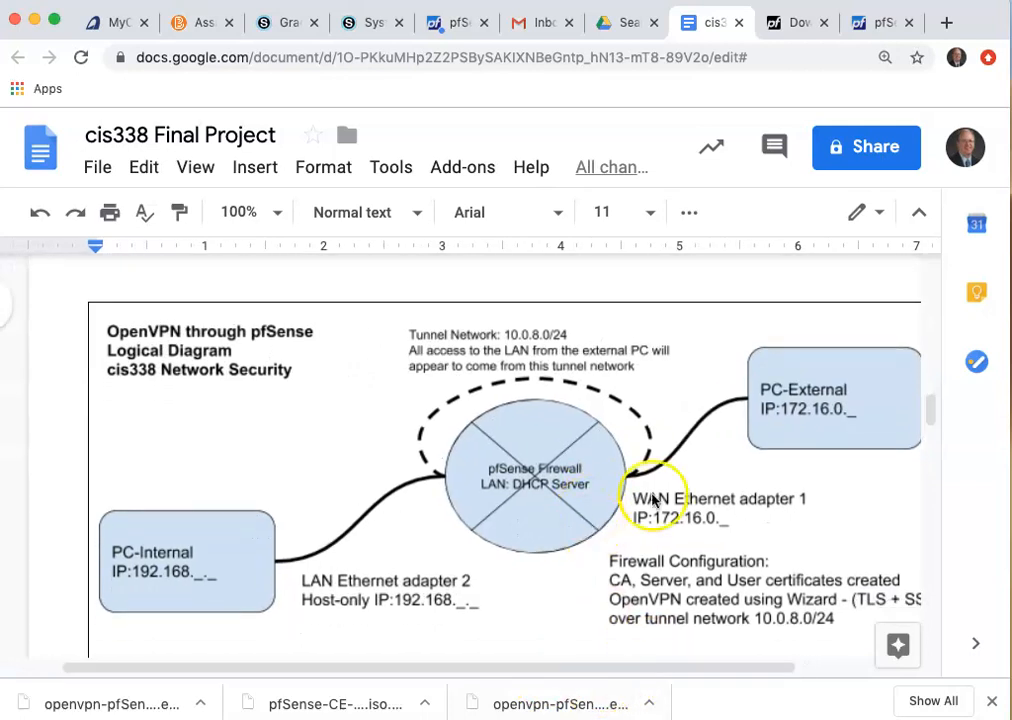